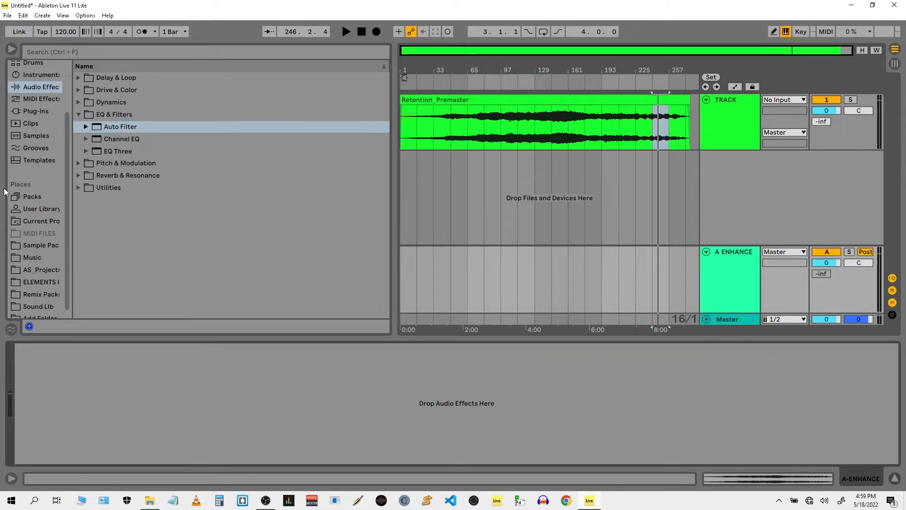
# Step: Add the ConvologyXT_64 VST plug-in to the A ENHANCE return track and close its plug-in window
pyautogui.click(36, 113)
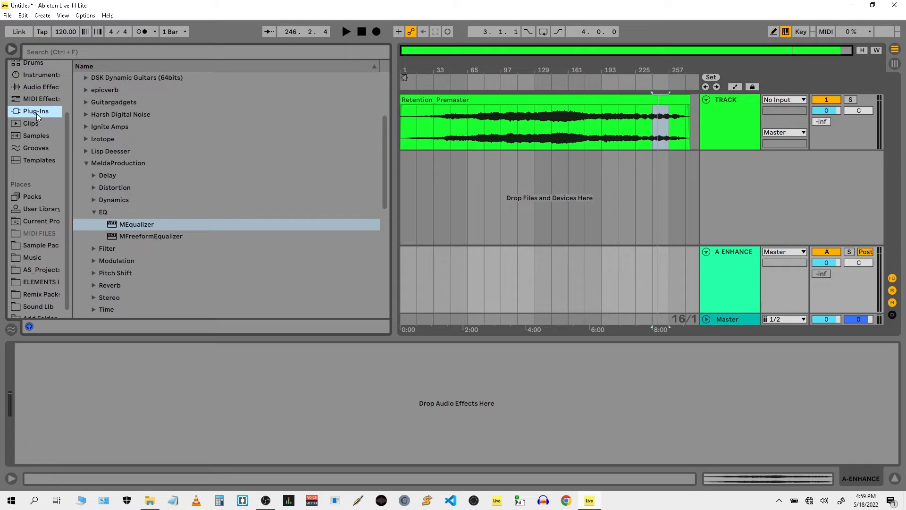
pyautogui.click(86, 163)
pyautogui.scroll(3, 86, 137)
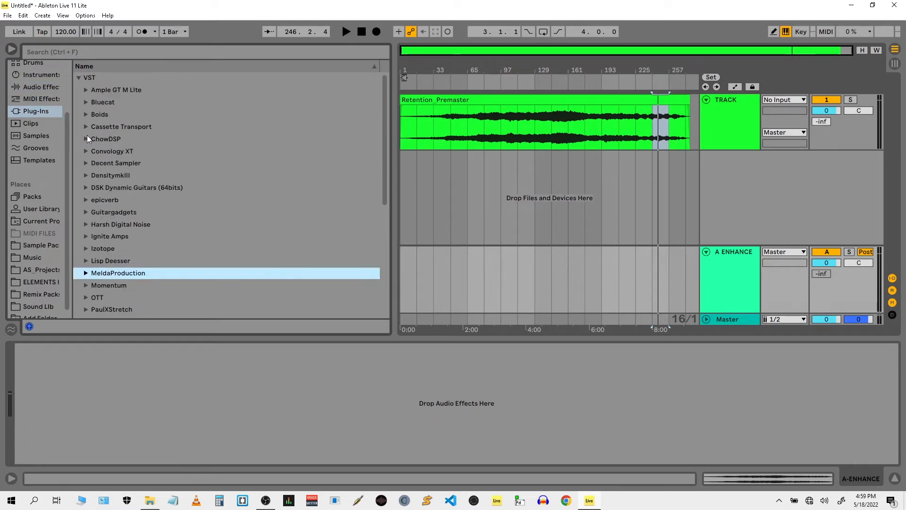
pyautogui.click(85, 151)
pyautogui.moveTo(151, 163)
pyautogui.mouseDown()
pyautogui.moveTo(242, 444)
pyautogui.moveTo(238, 433)
pyautogui.mouseUp()
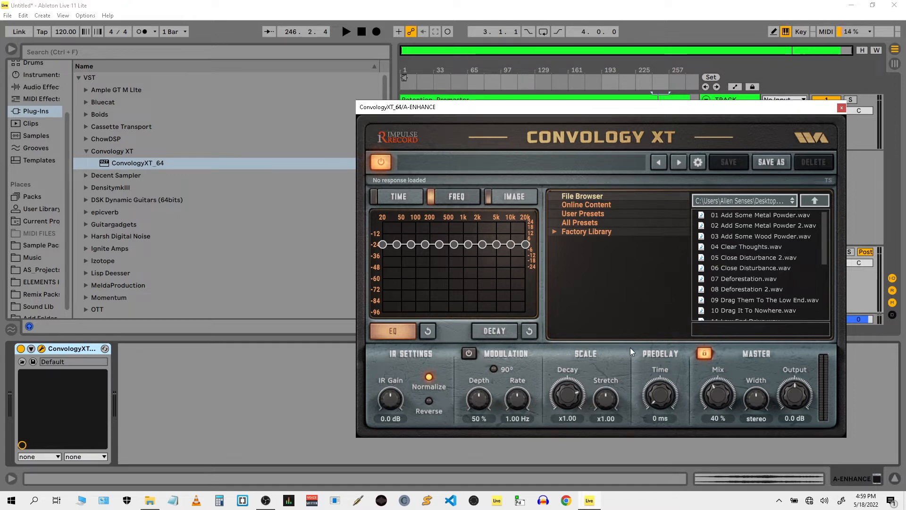
pyautogui.click(841, 107)
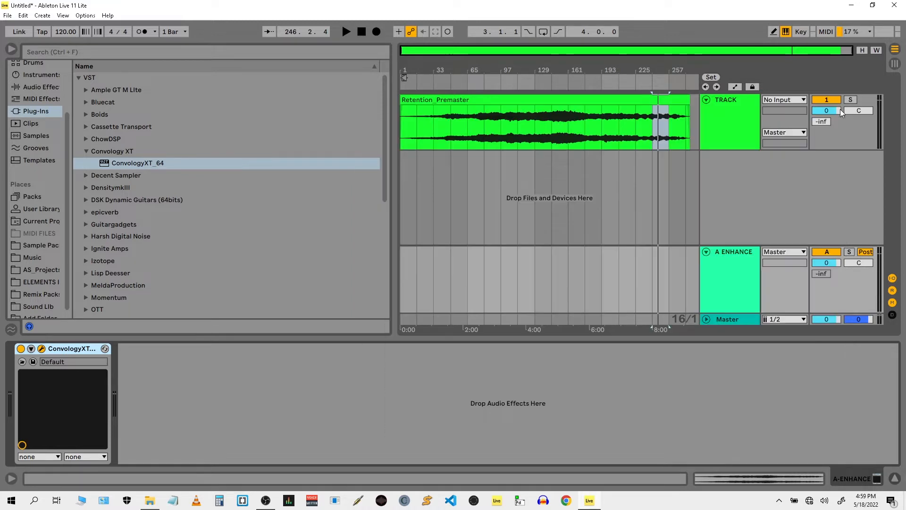
# Step: Group the ConvologyXT device into an Audio Effect Rack and rename its chain LOW
pyautogui.rightClick(68, 352)
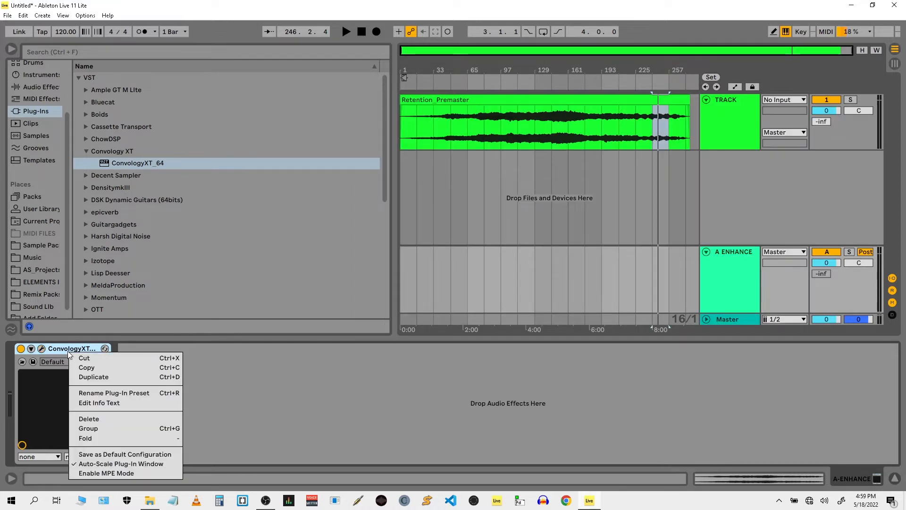
pyautogui.click(100, 429)
pyautogui.click(22, 392)
pyautogui.doubleClick(42, 386)
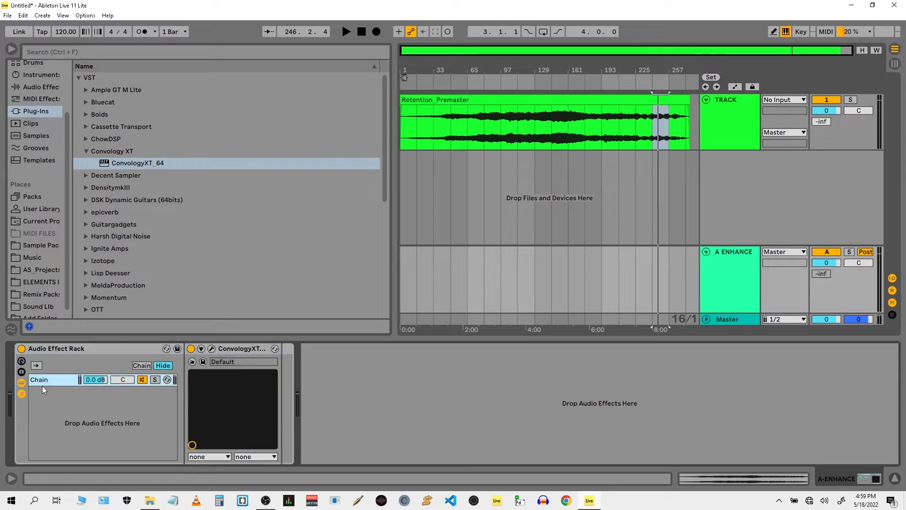
pyautogui.write('LOW')
pyautogui.press('Return')
# Step: Duplicate the LOW chain twice in the rack, naming the copies MID and HIGH
pyautogui.hotkey('ctrl', 'd')
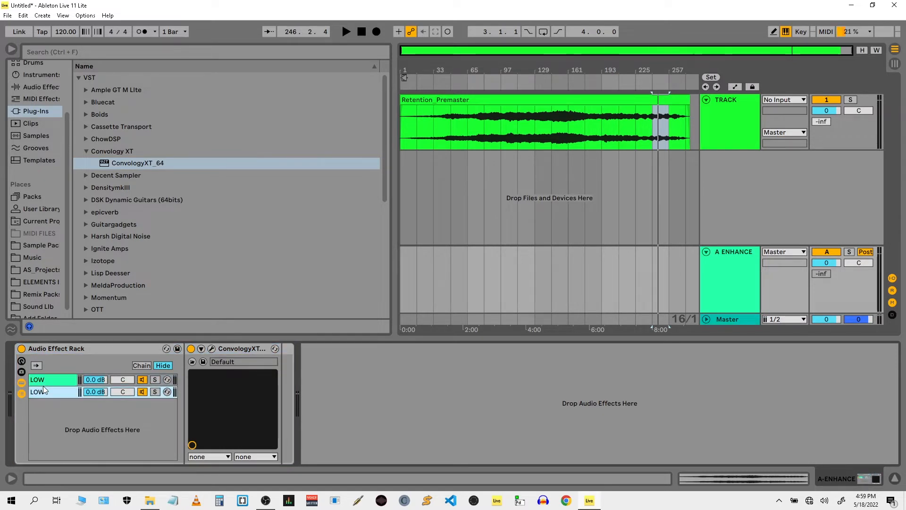
pyautogui.hotkey('ctrl', 'r')
pyautogui.write('MID')
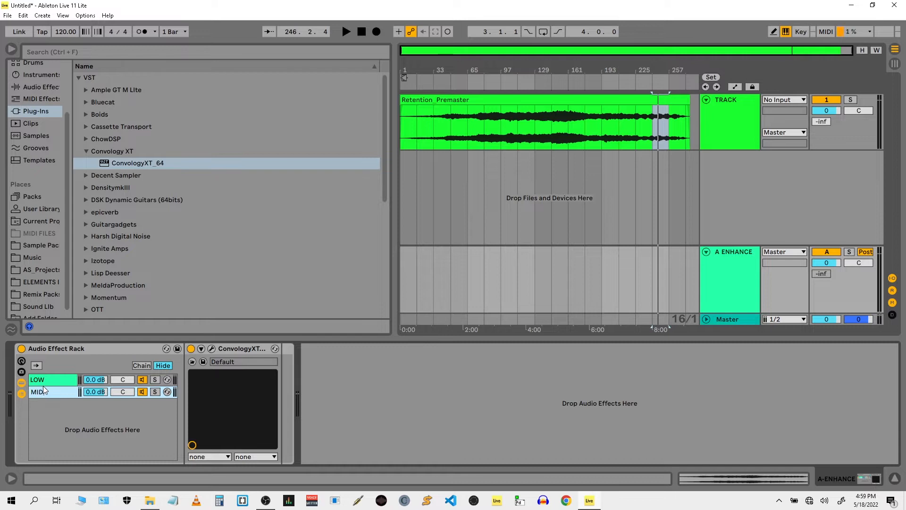
pyautogui.press('Return')
pyautogui.hotkey('ctrl', 'd')
pyautogui.hotkey('ctrl', 'r')
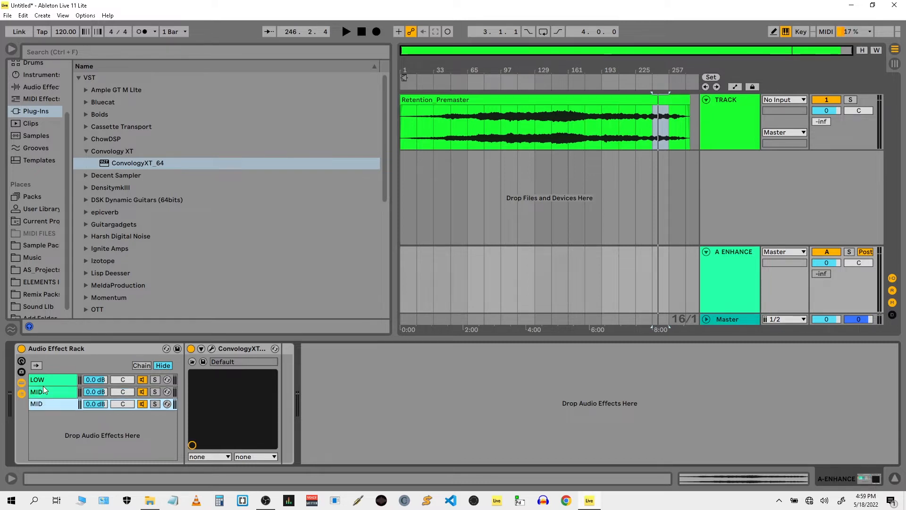
pyautogui.write('HIGH')
pyautogui.press('Return')
# Step: Deactivate the MID and HIGH chains and select the LOW chain
pyautogui.click(142, 392)
pyautogui.click(142, 404)
pyautogui.click(60, 378)
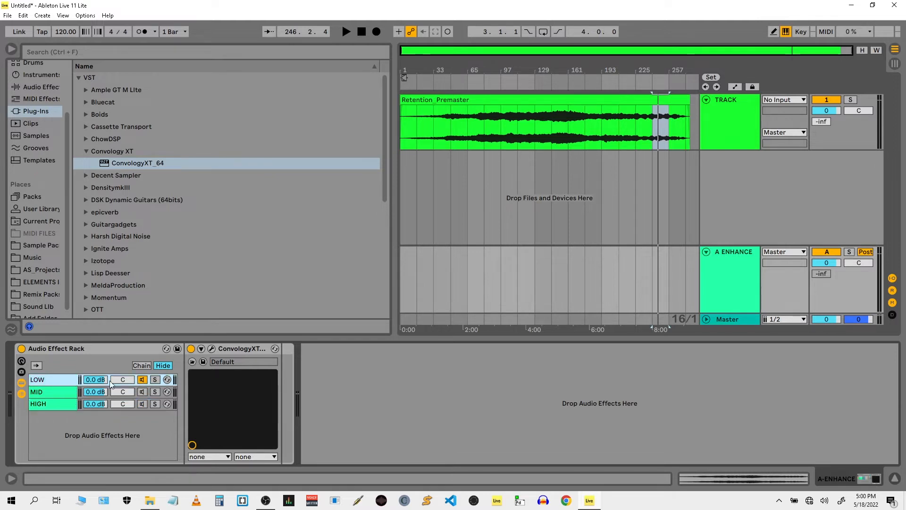
# Step: Add an Auto Filter after ConvologyXT in the LOW chain and set its low-pass cutoff to 190 Hz
pyautogui.click(50, 89)
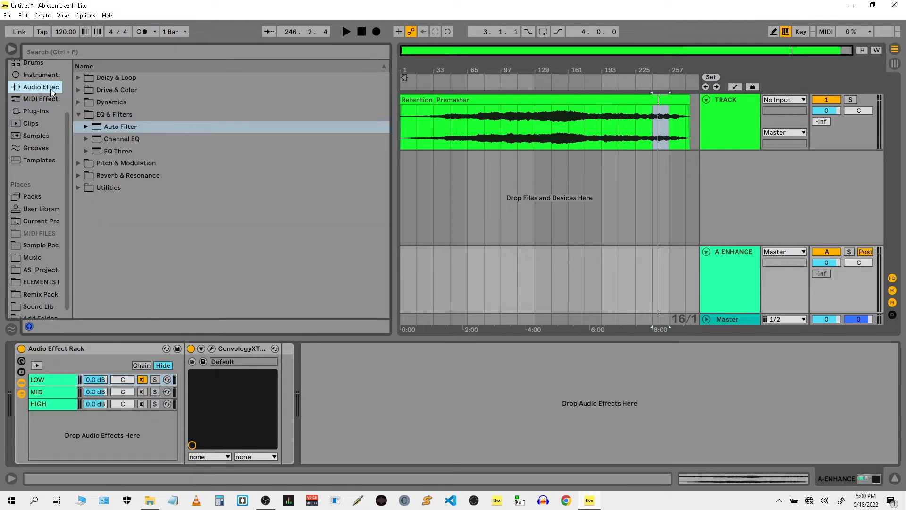
pyautogui.moveTo(104, 129); pyautogui.dragTo(283, 406)
pyautogui.moveTo(435, 416); pyautogui.dragTo(361, 415)
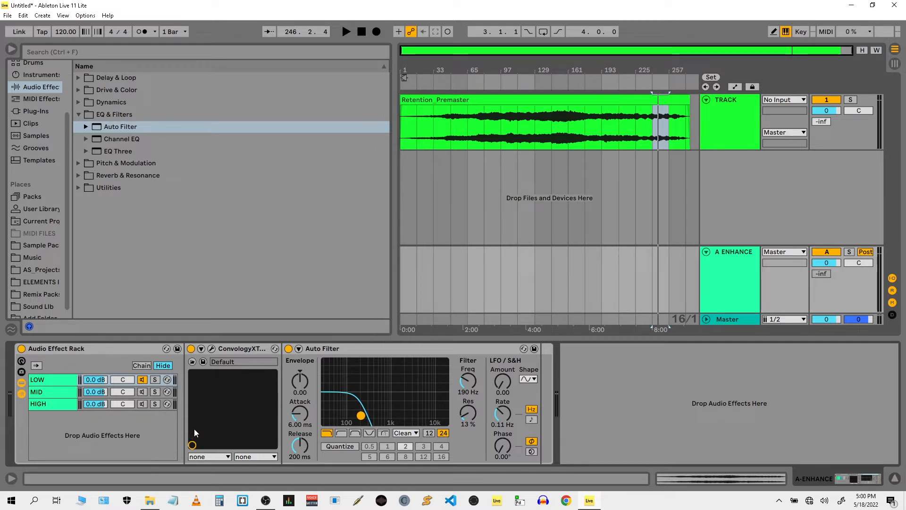
# Step: Solo the LOW chain and set TRACK's send to the A ENHANCE return to -13.4 dB
pyautogui.click(156, 380)
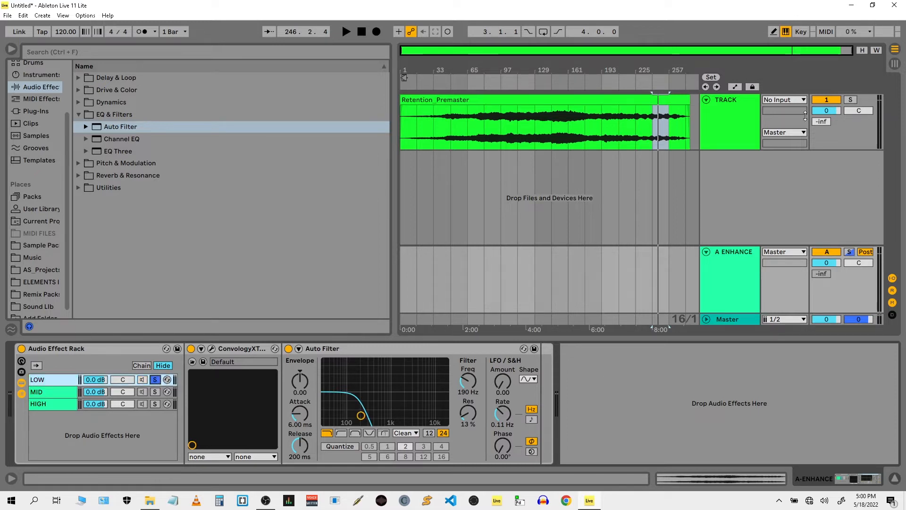
pyautogui.moveTo(820, 122); pyautogui.dragTo(820, 90)
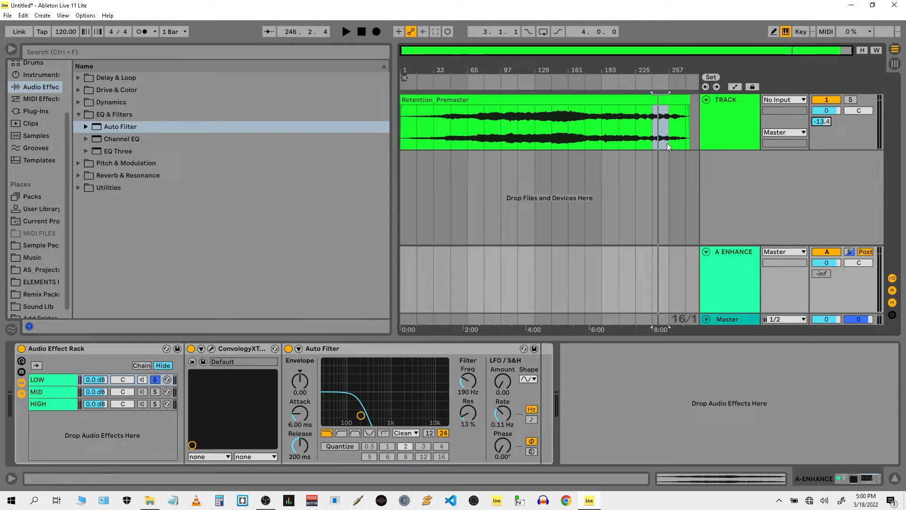
# Step: Loop the 32-bar section of the Retention_Premaster clip from bar 145 to bar 177
pyautogui.moveTo(556, 140); pyautogui.dragTo(582, 138)
pyautogui.hotkey('ctrl', 'l')
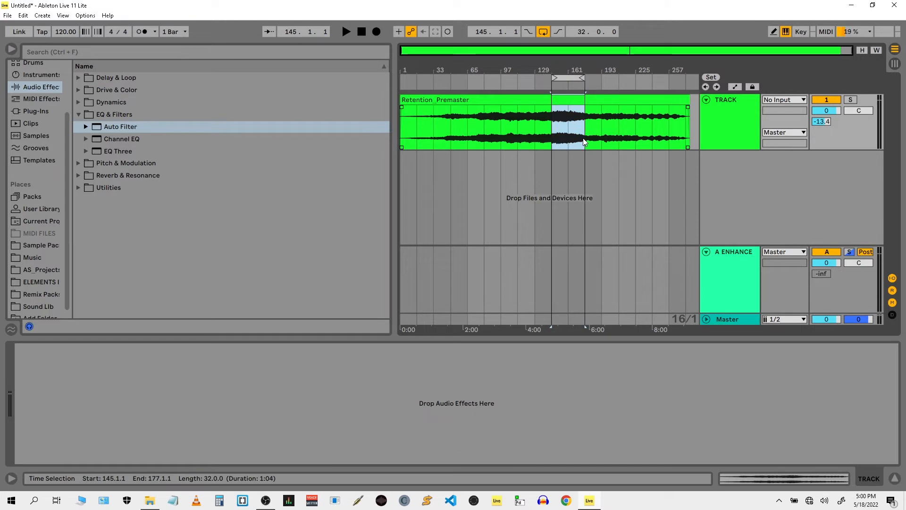
pyautogui.moveTo(572, 69); pyautogui.dragTo(570, 97)
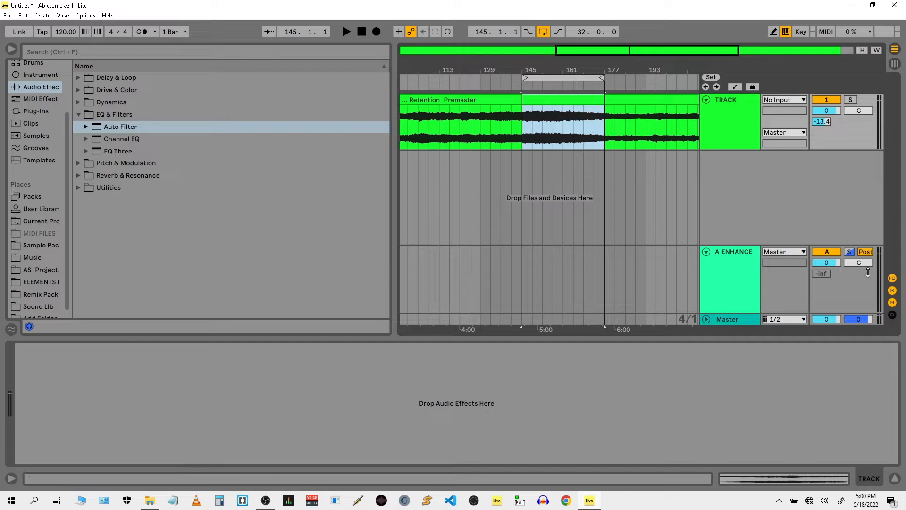
# Step: Listen to the looped section with the A ENHANCE return deactivated, and reactivate the return after stopping playback
pyautogui.click(833, 253)
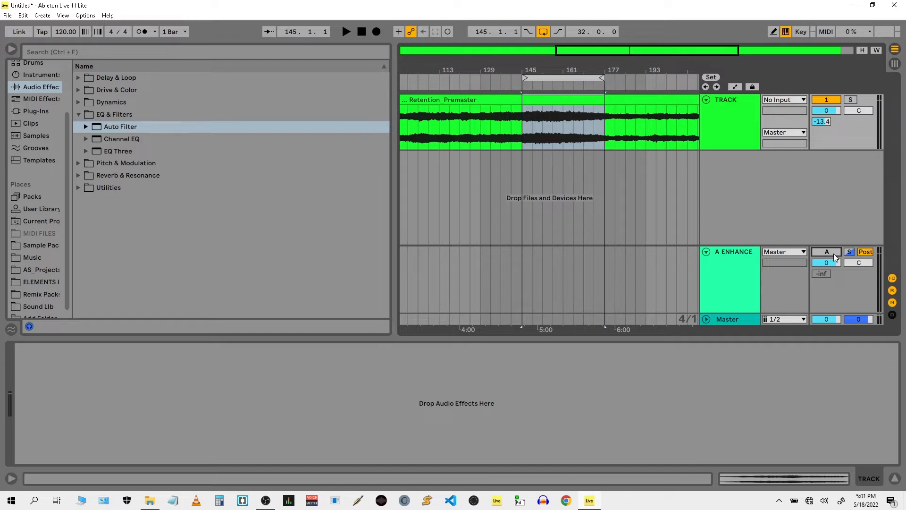
pyautogui.press('space')
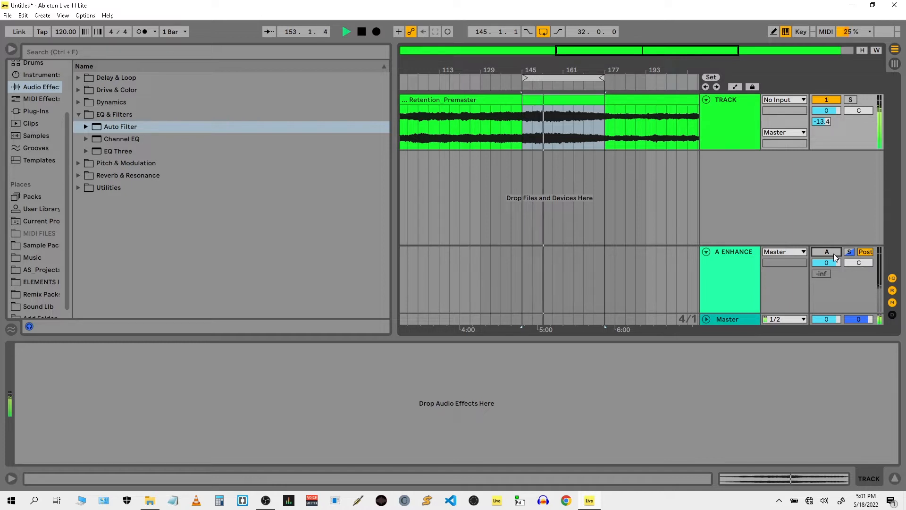
pyautogui.press('space')
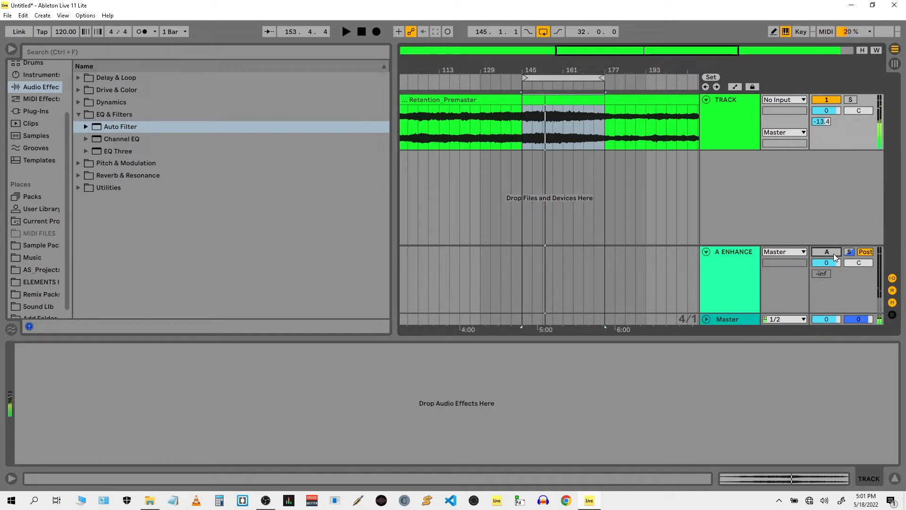
pyautogui.click(829, 254)
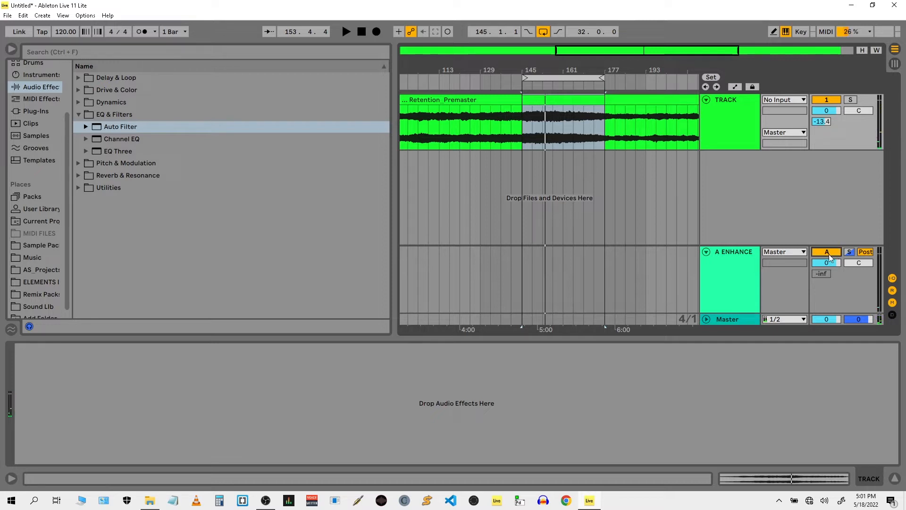
# Step: Load the impulse response 09 Drag Them To The Low End.wav in the LOW chain's ConvologyXT and set its mix to 100%
pyautogui.click(732, 276)
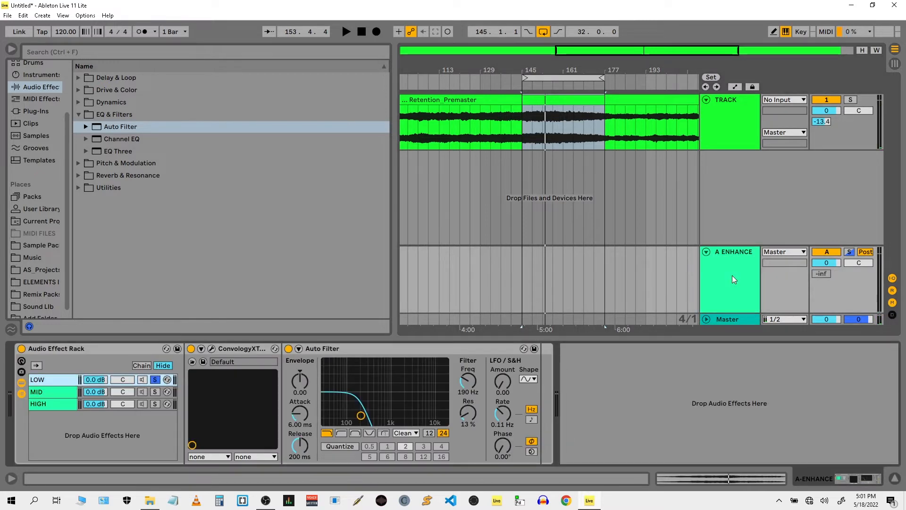
pyautogui.click(212, 348)
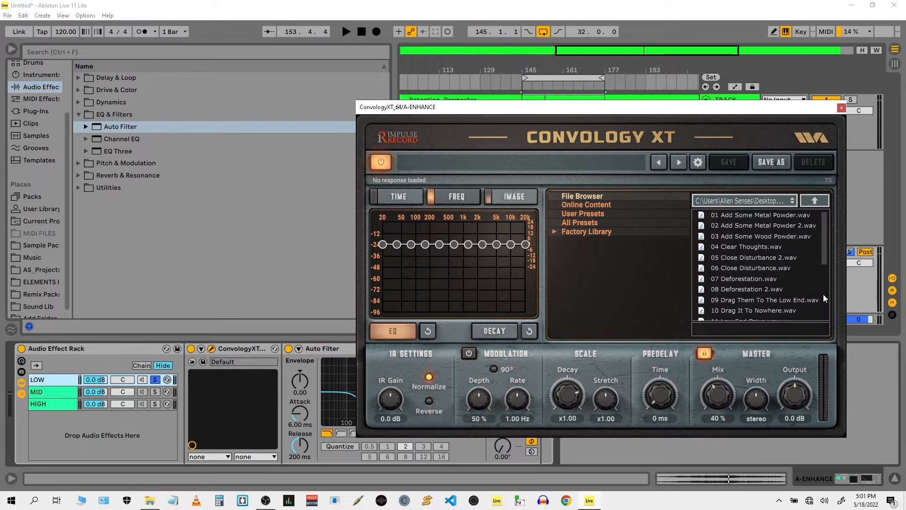
pyautogui.moveTo(824, 253); pyautogui.dragTo(823, 287)
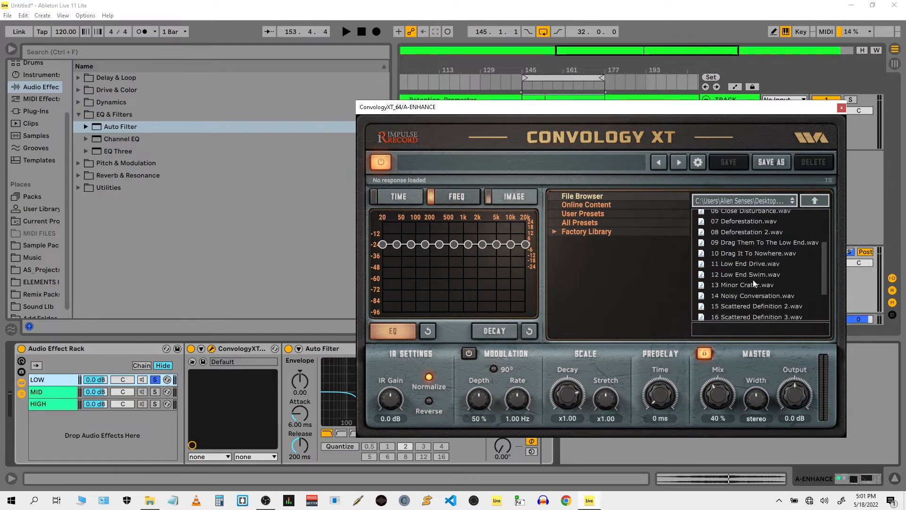
pyautogui.click(791, 241)
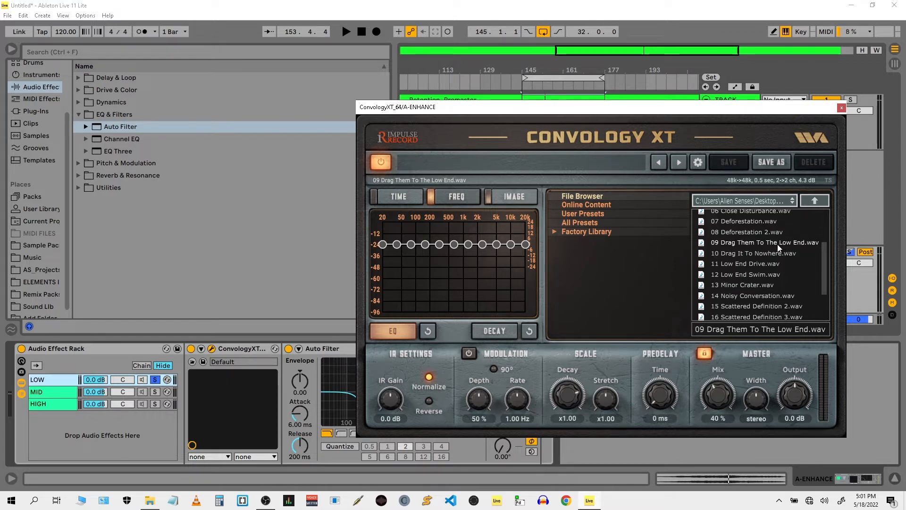
pyautogui.moveTo(719, 405); pyautogui.dragTo(720, 402)
pyautogui.moveTo(786, 107); pyautogui.dragTo(644, 105)
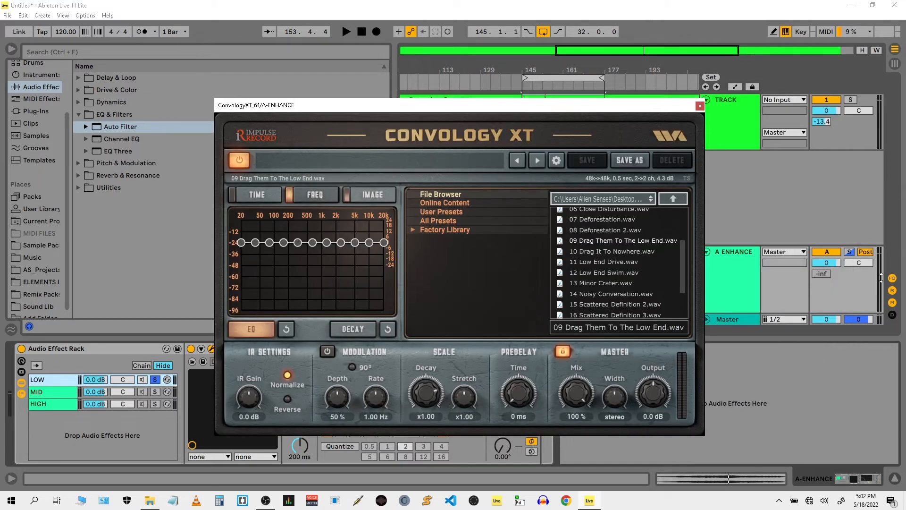
# Step: Play the loop to compare the A ENHANCE return soloed and unsoloed, and leave the return soloed once playback is stopped
pyautogui.click(850, 252)
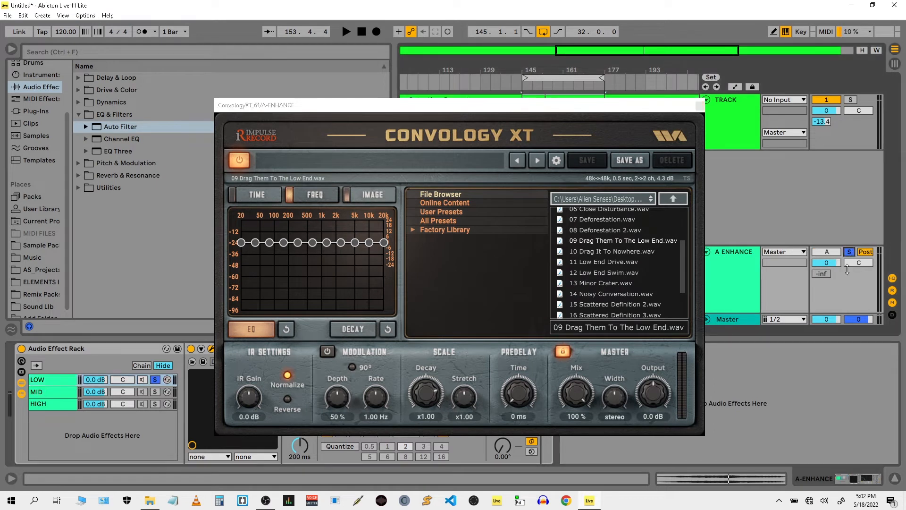
pyautogui.click(57, 382)
pyautogui.press('space')
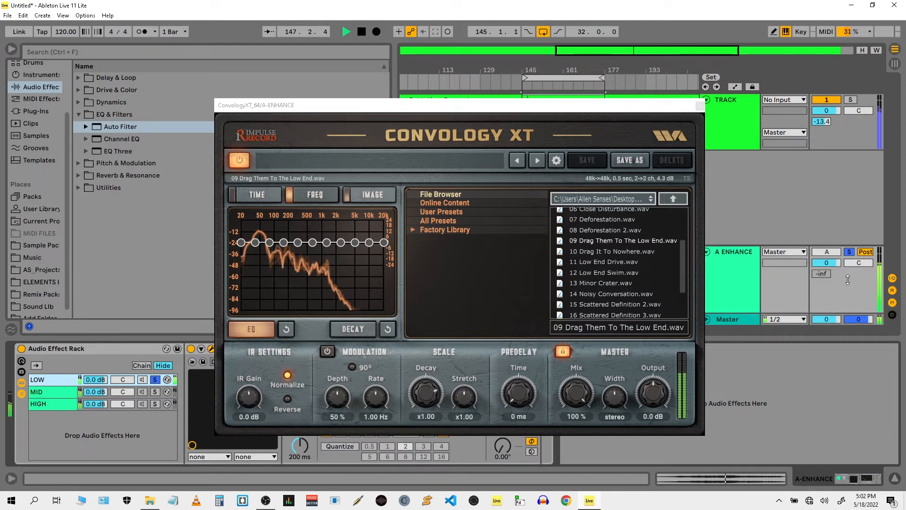
pyautogui.click(850, 252)
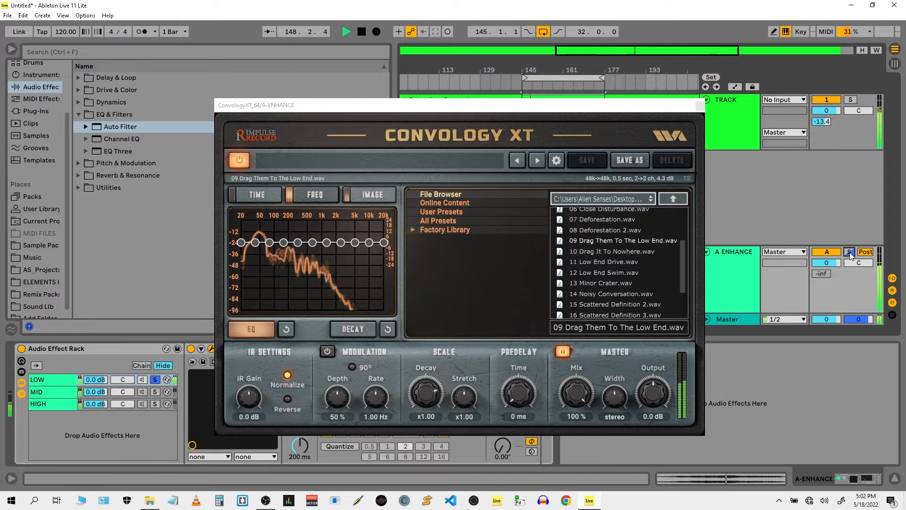
pyautogui.click(827, 252)
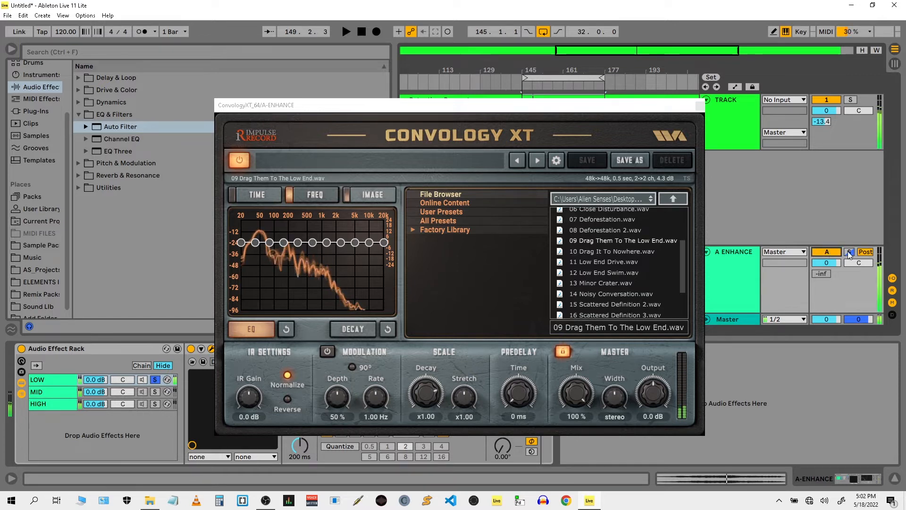
pyautogui.press('space')
pyautogui.click(849, 252)
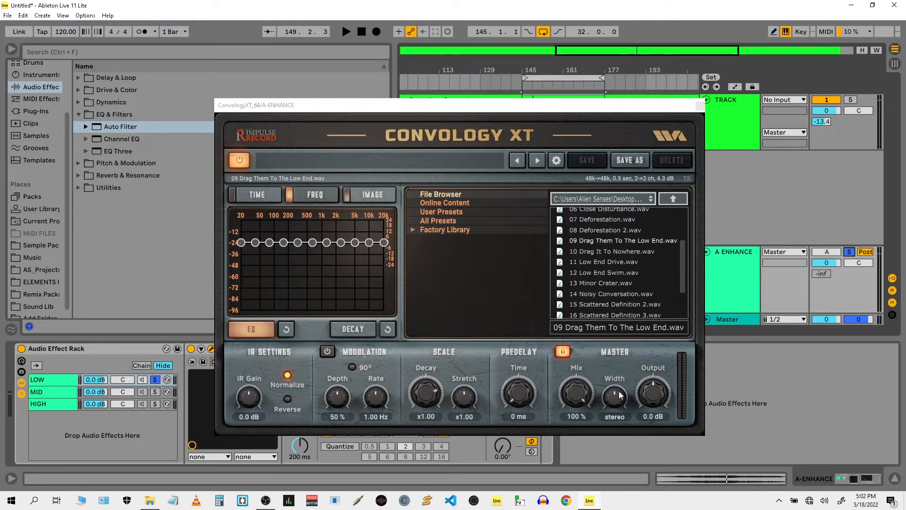
# Step: Set the ConvologyXT width to mono and listen to the soloed return
pyautogui.moveTo(619, 396); pyautogui.dragTo(616, 492)
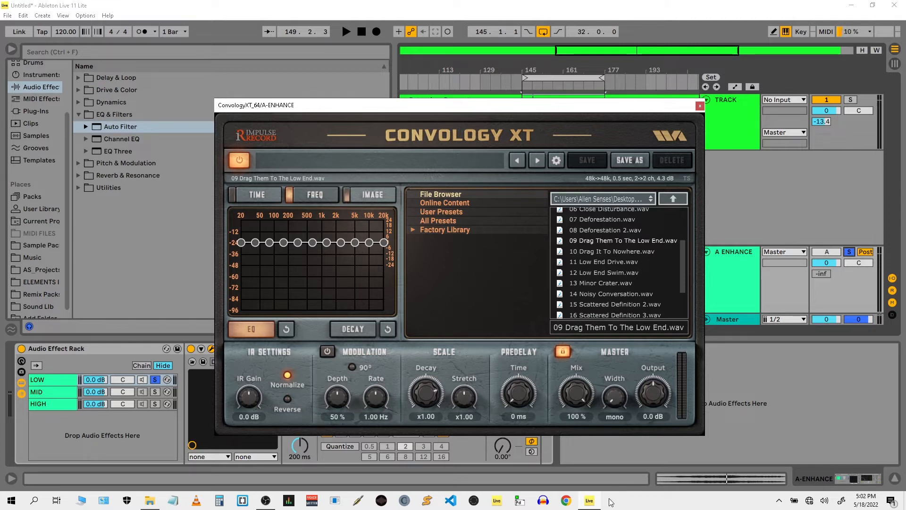
pyautogui.press('space')
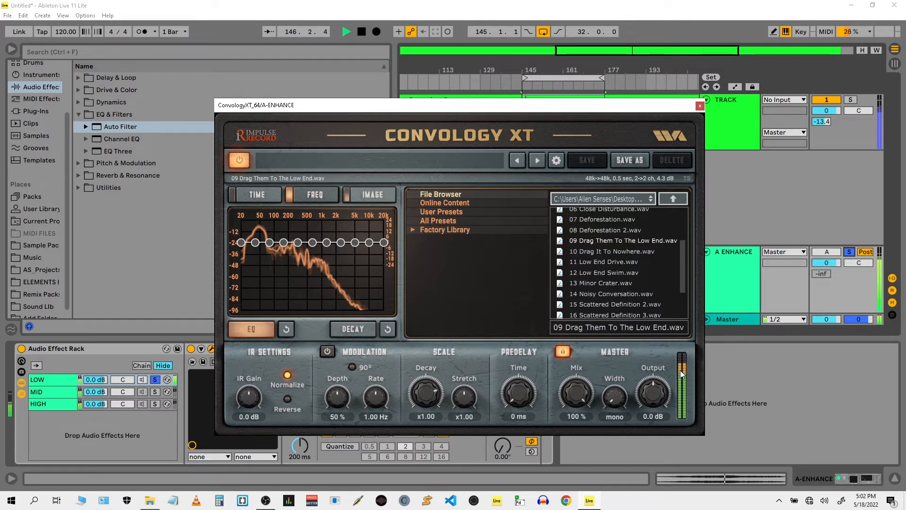
pyautogui.press('space')
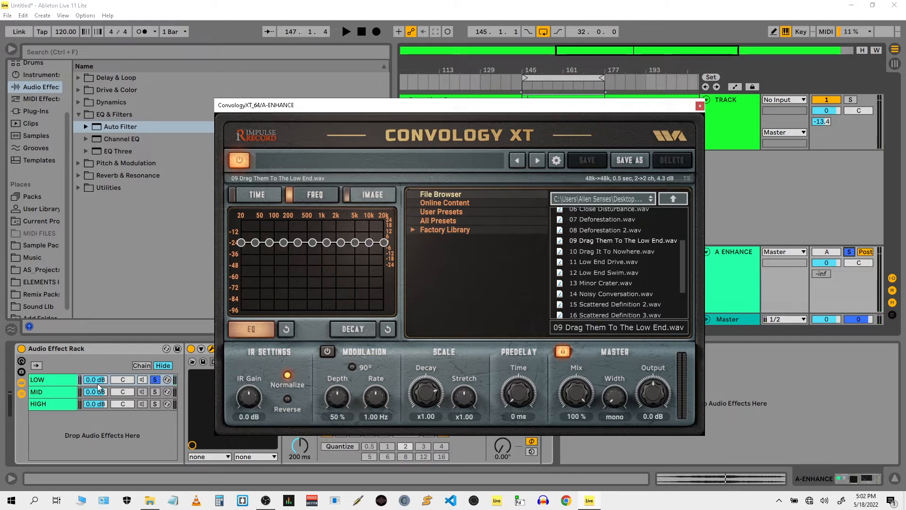
# Step: Lower the LOW chain's volume to -8.0 dB, fine-tuning it while the loop plays
pyautogui.moveTo(97, 379); pyautogui.dragTo(97, 395)
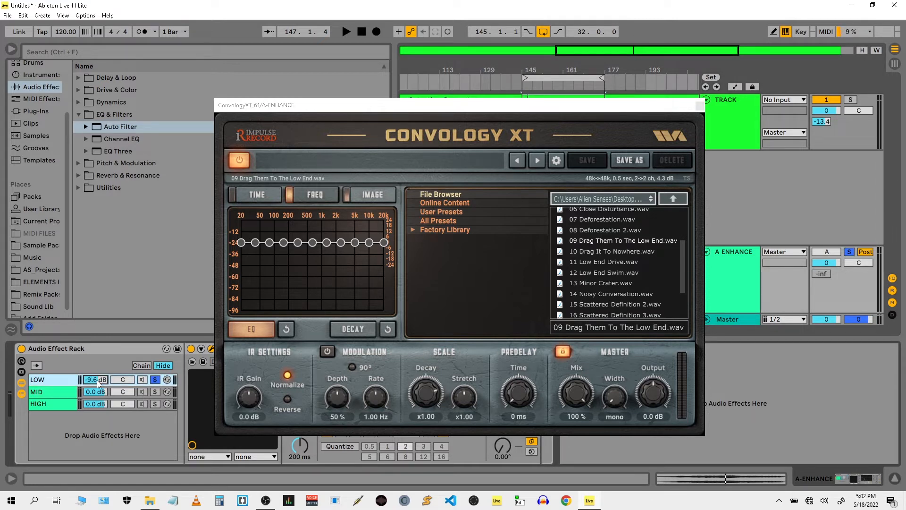
pyautogui.press('space')
pyautogui.moveTo(97, 396); pyautogui.dragTo(97, 391)
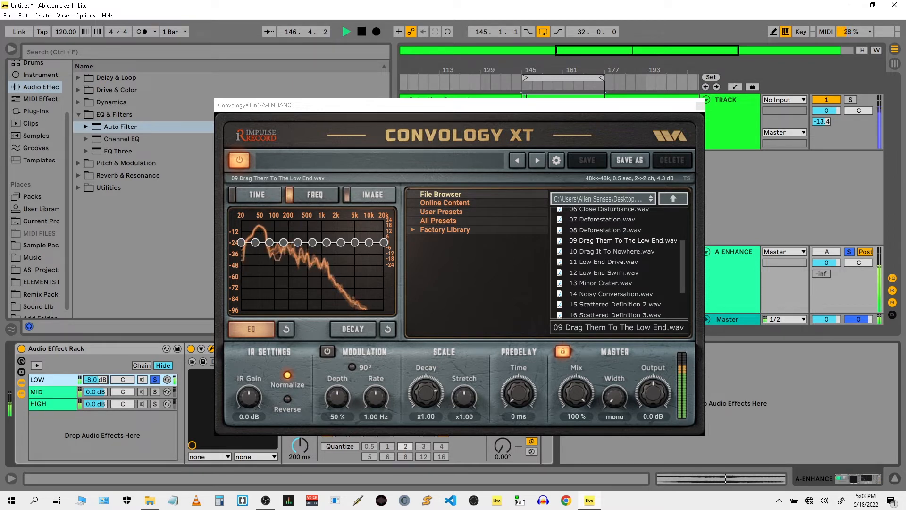
# Step: Unsolo the A ENHANCE return, stop the loop, and lower TRACK's send to A-ENHANCE to -18.4 dB
pyautogui.click(851, 253)
pyautogui.click(847, 251)
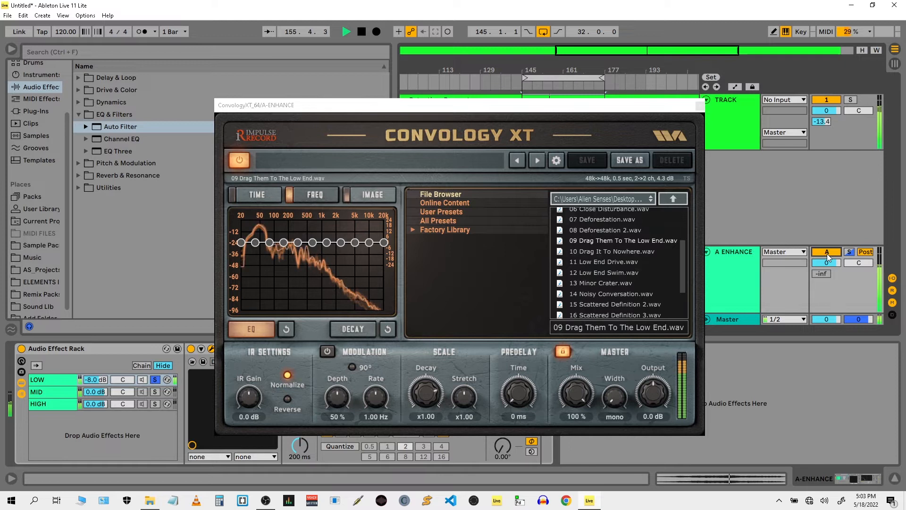
pyautogui.press('space')
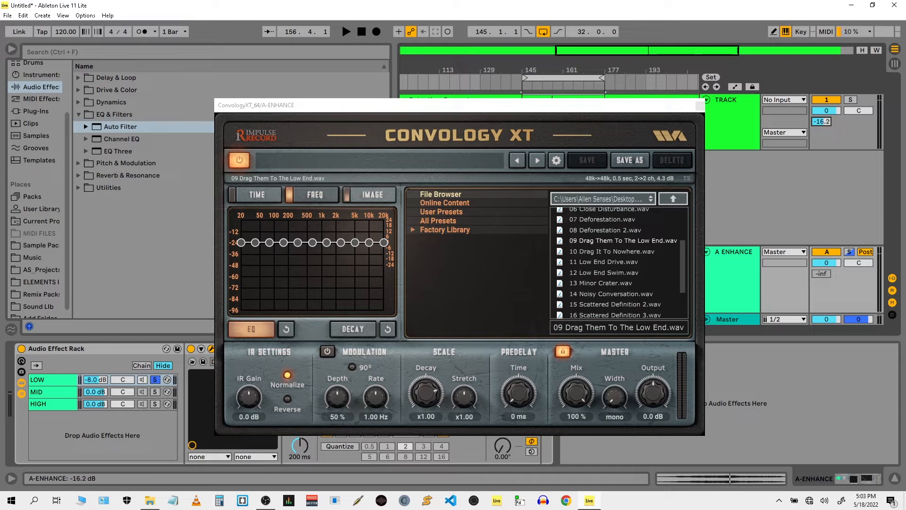
pyautogui.moveTo(821, 122); pyautogui.dragTo(821, 123)
pyautogui.moveTo(821, 122); pyautogui.dragTo(821, 124)
# Step: Play the loop to compare the mix with the A ENHANCE return on and off, leaving the return on
pyautogui.press('space')
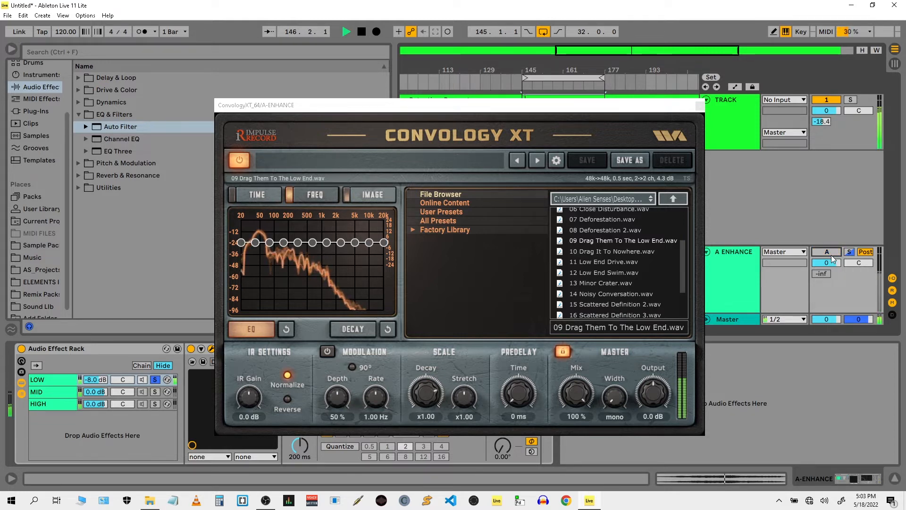
pyautogui.press('space')
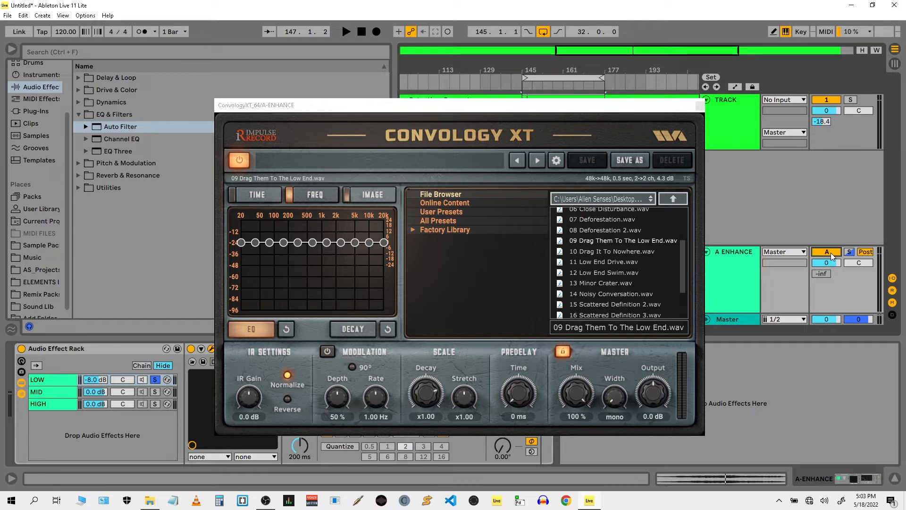
pyautogui.press('space')
pyautogui.click(831, 253)
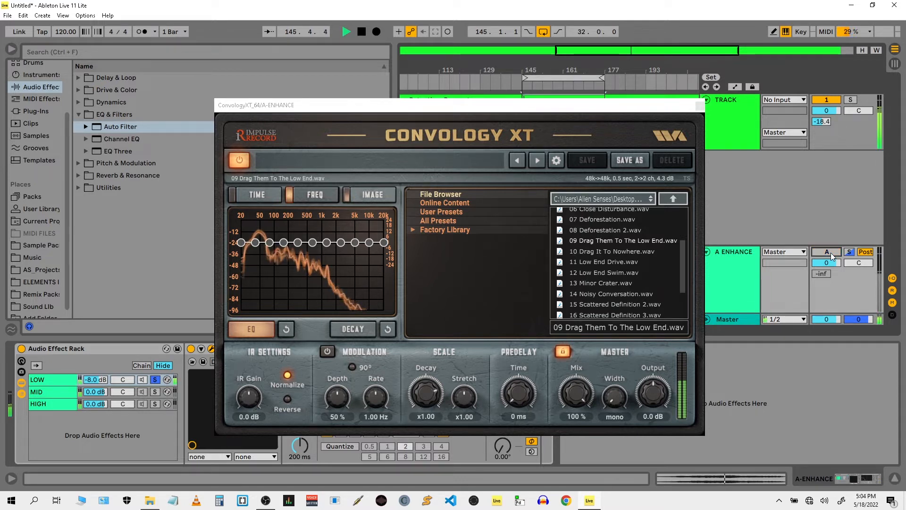
pyautogui.click(831, 253)
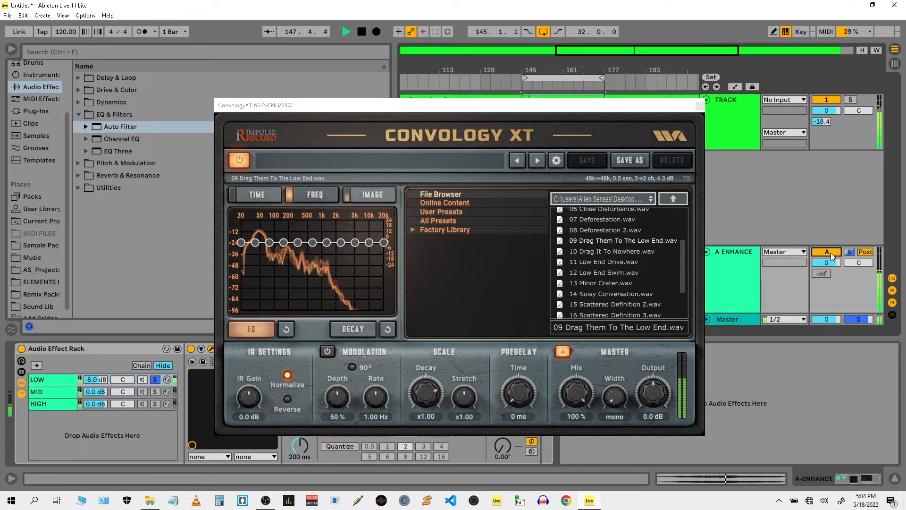
pyautogui.click(831, 253)
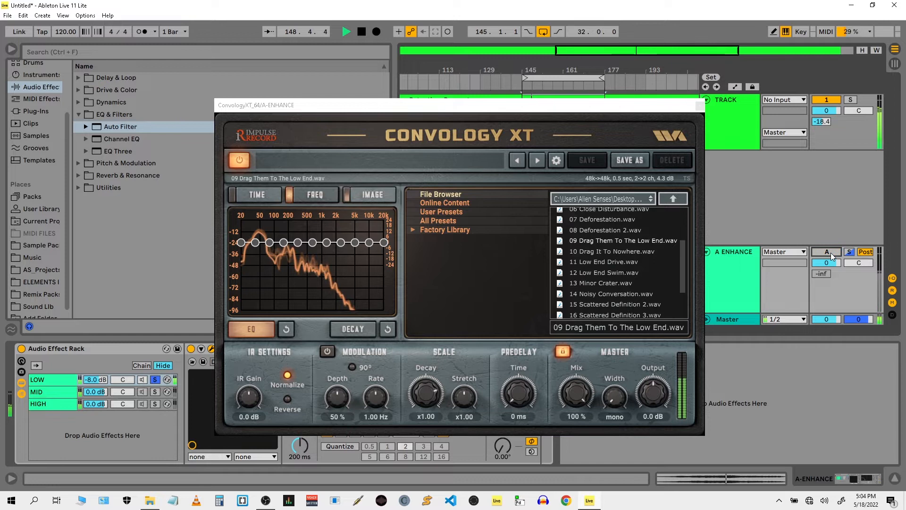
pyautogui.click(830, 253)
pyautogui.press('space')
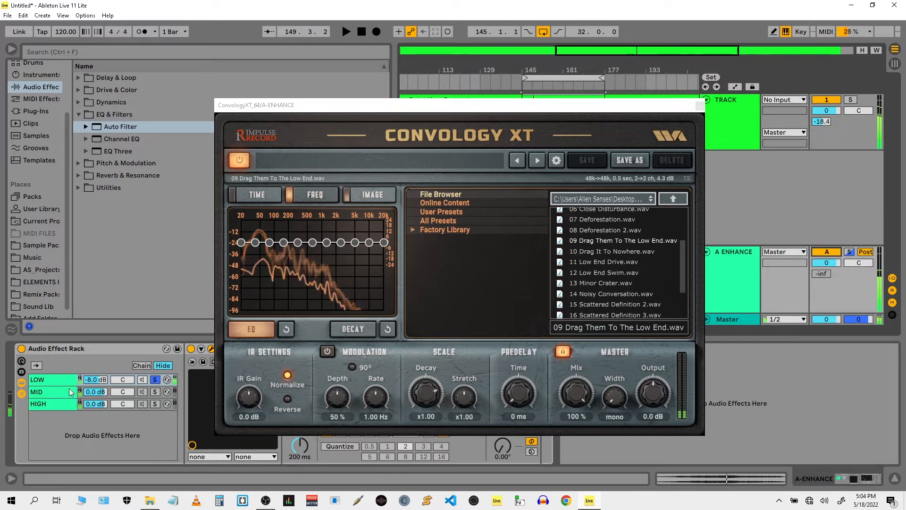
# Step: Lower the LOW chain's volume to -10.2 dB and restart the loop
pyautogui.click(97, 382)
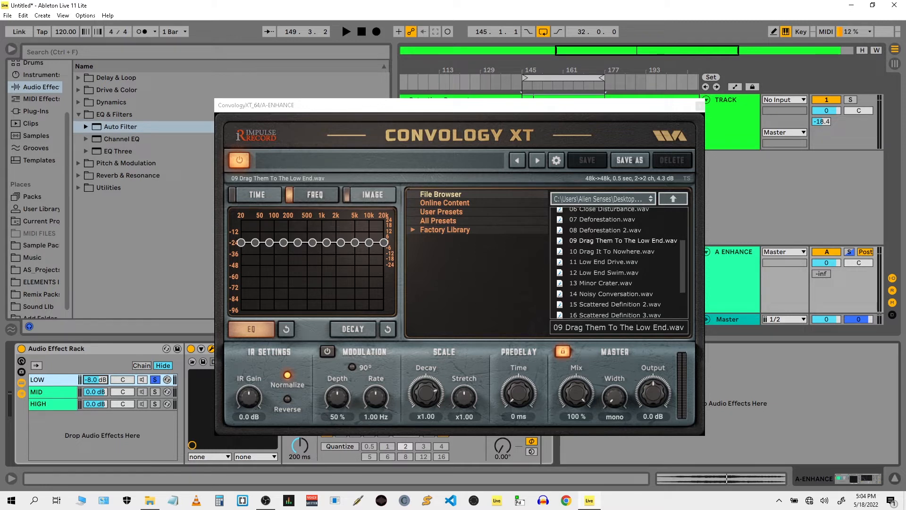
pyautogui.moveTo(97, 382); pyautogui.dragTo(97, 388)
pyautogui.press('space')
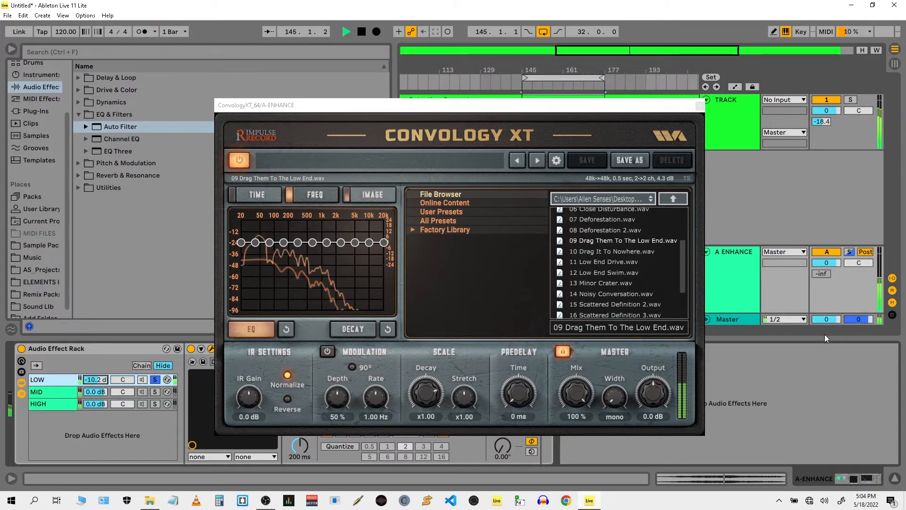
# Step: Repeatedly switch the A ENHANCE return off and on to judge the lowered LOW chain, leaving it on and stopping playback
pyautogui.click(830, 253)
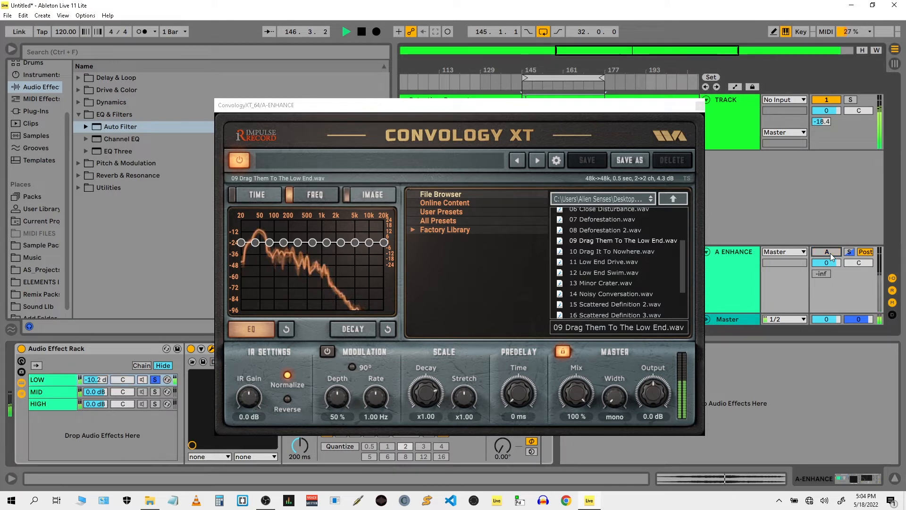
pyautogui.click(831, 253)
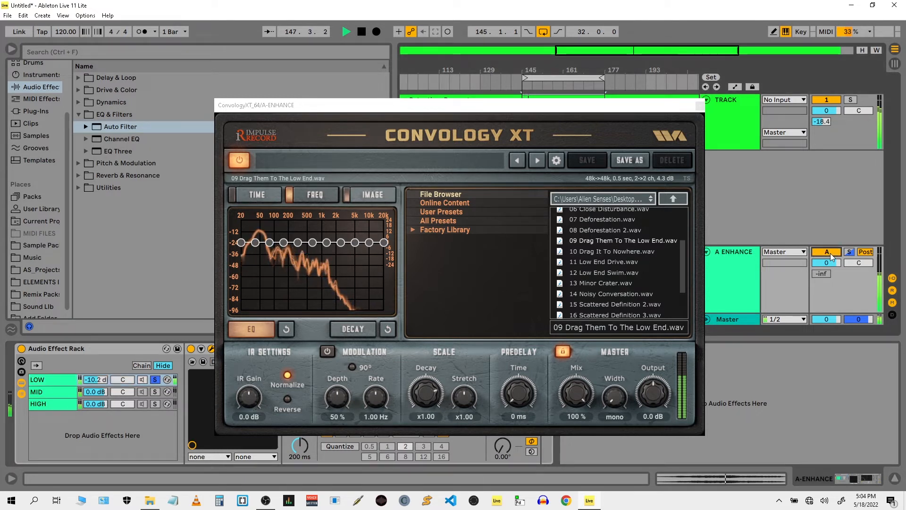
pyautogui.click(831, 253)
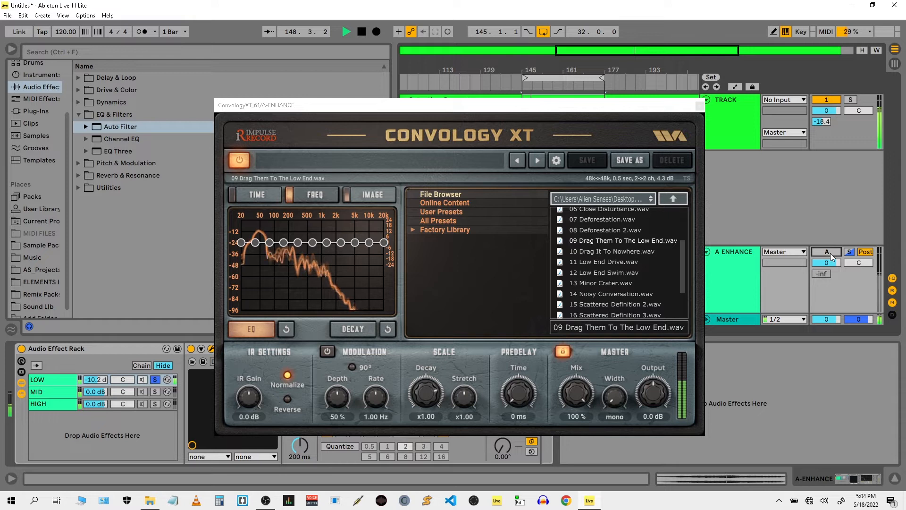
pyautogui.click(830, 253)
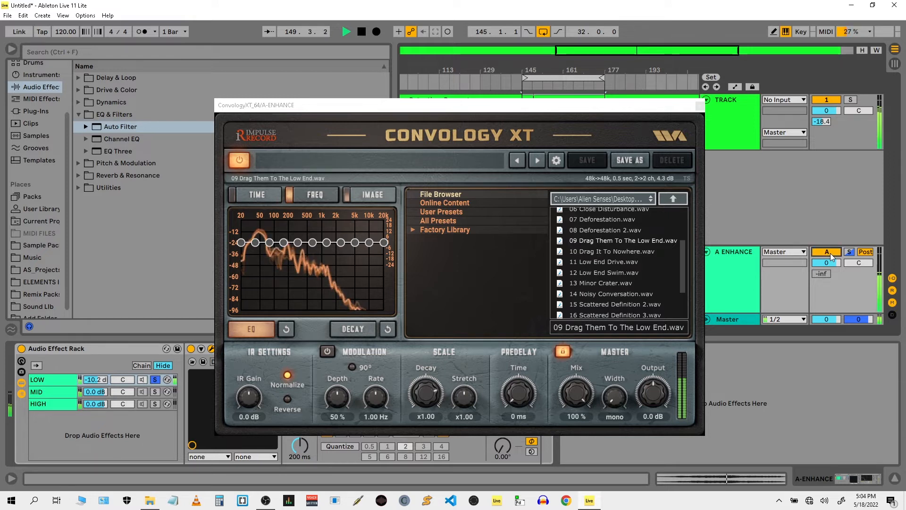
pyautogui.click(830, 253)
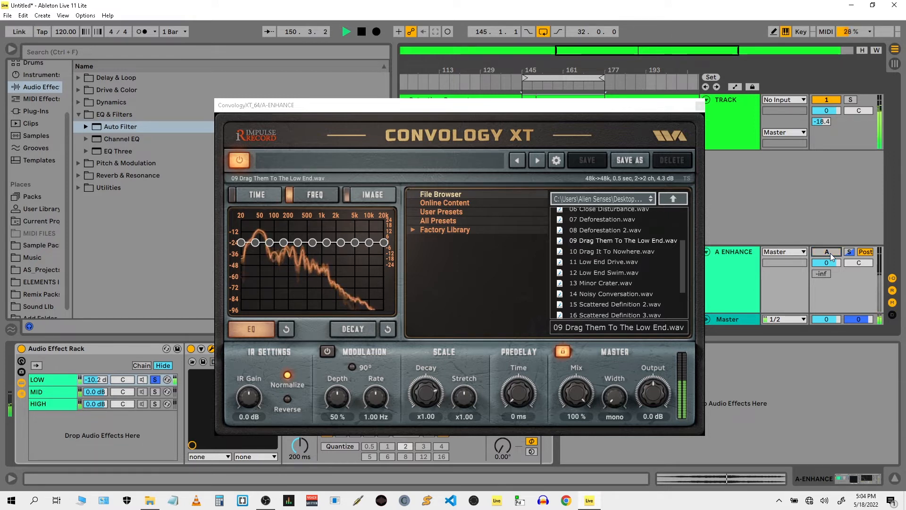
pyautogui.click(830, 253)
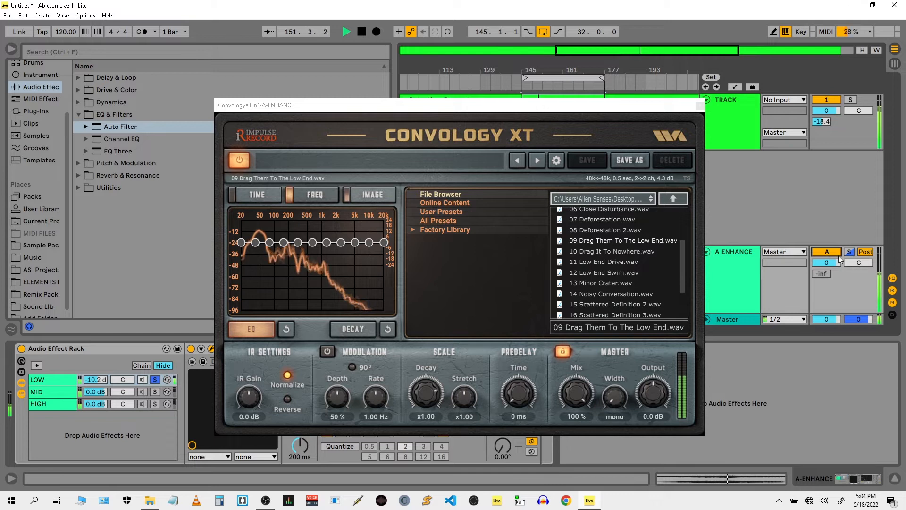
pyautogui.click(831, 250)
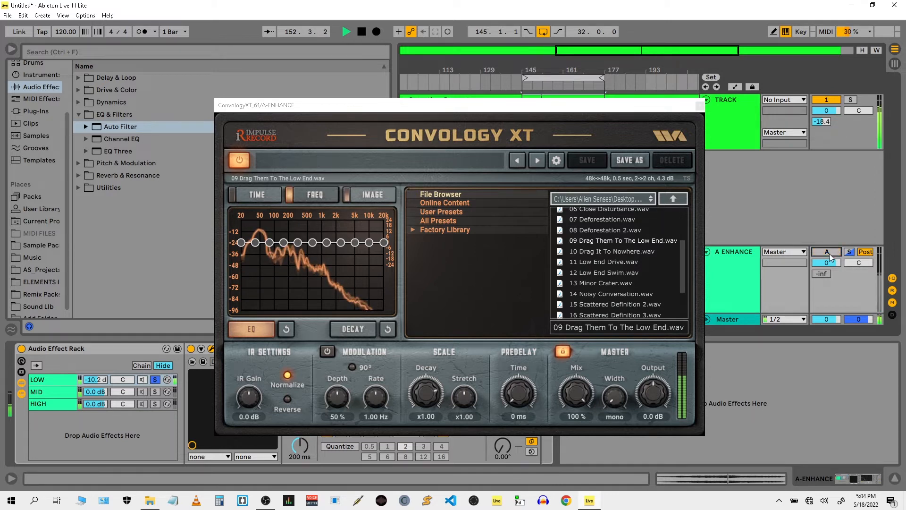
pyautogui.click(829, 254)
pyautogui.click(829, 253)
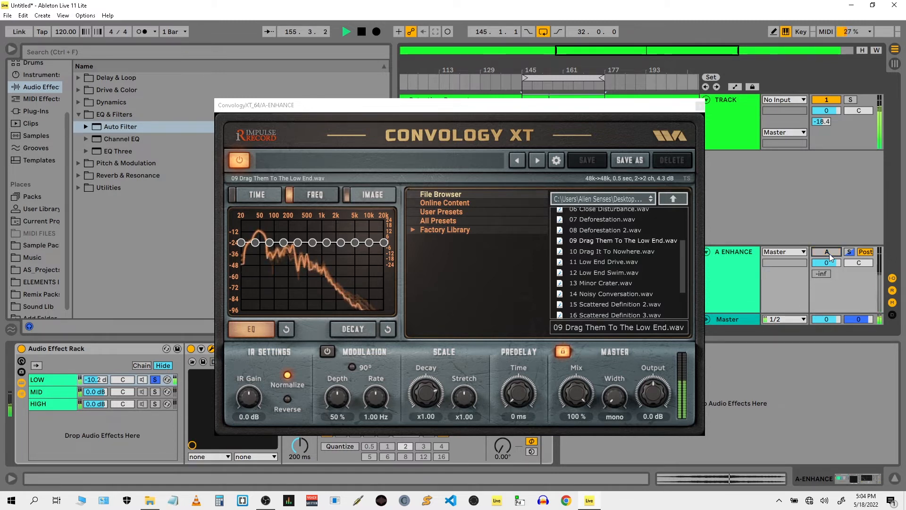
pyautogui.click(829, 253)
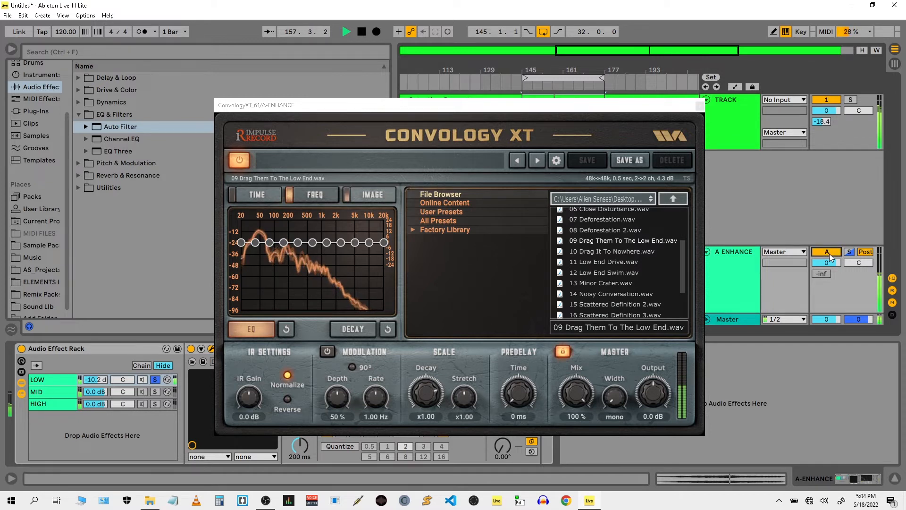
pyautogui.press('space')
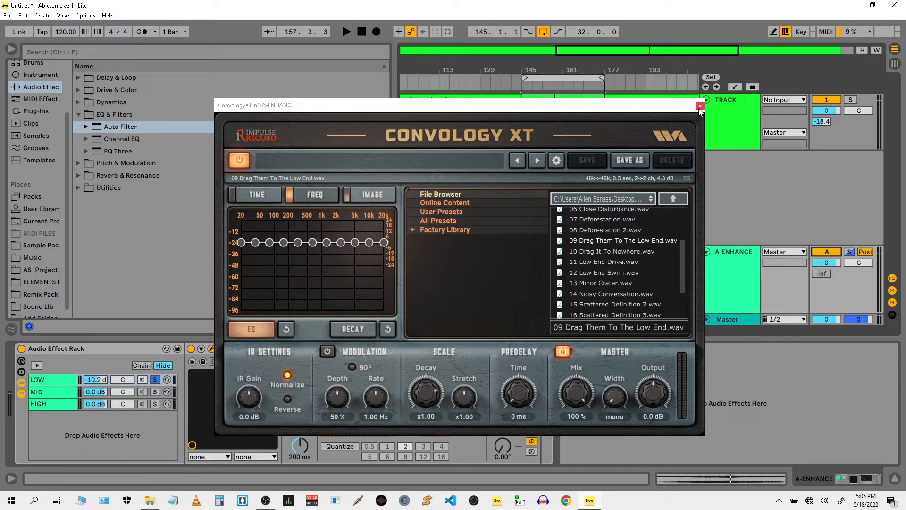
# Step: Close the LOW chain's ConvologyXT window, and solo the MID chain and the A ENHANCE return with the loop playing
pyautogui.click(700, 107)
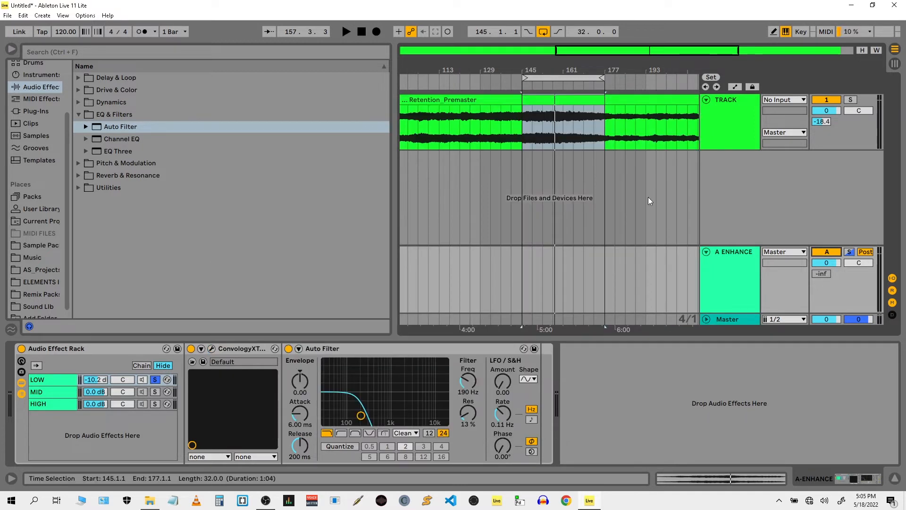
pyautogui.click(40, 392)
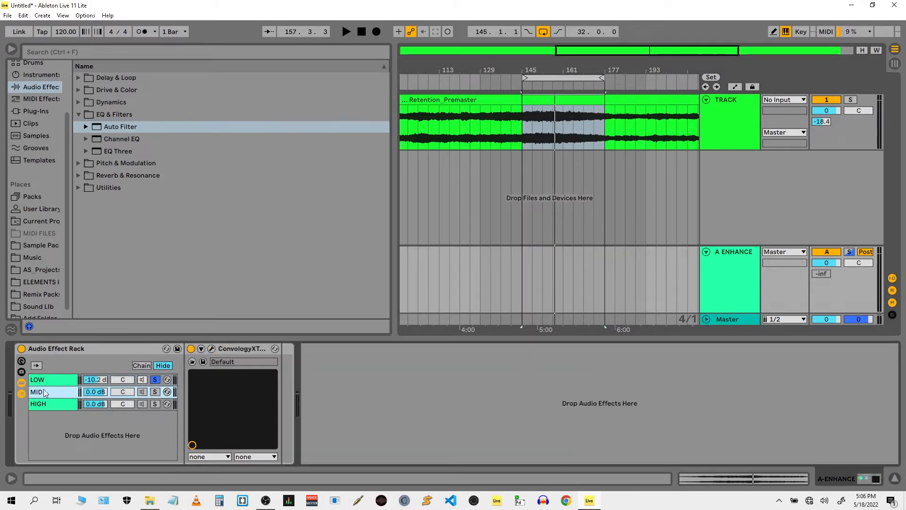
pyautogui.click(155, 392)
pyautogui.press('space')
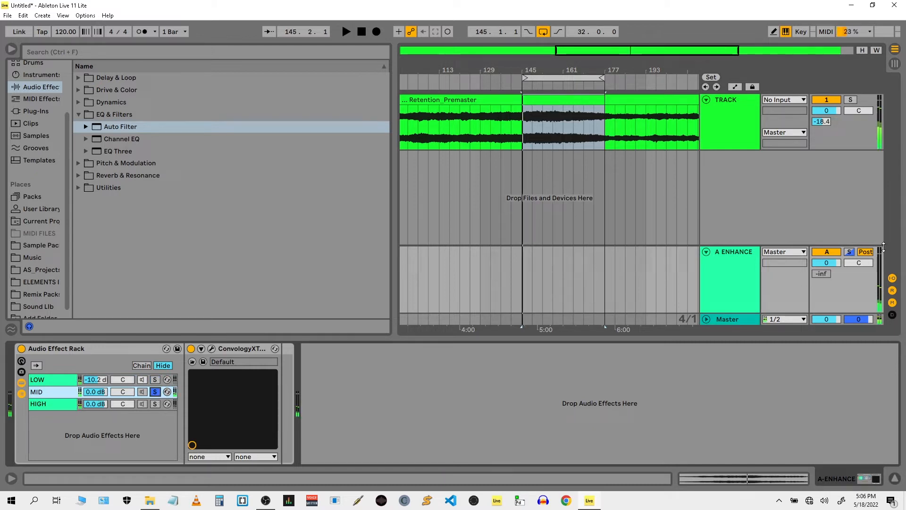
pyautogui.click(851, 251)
pyautogui.press('space')
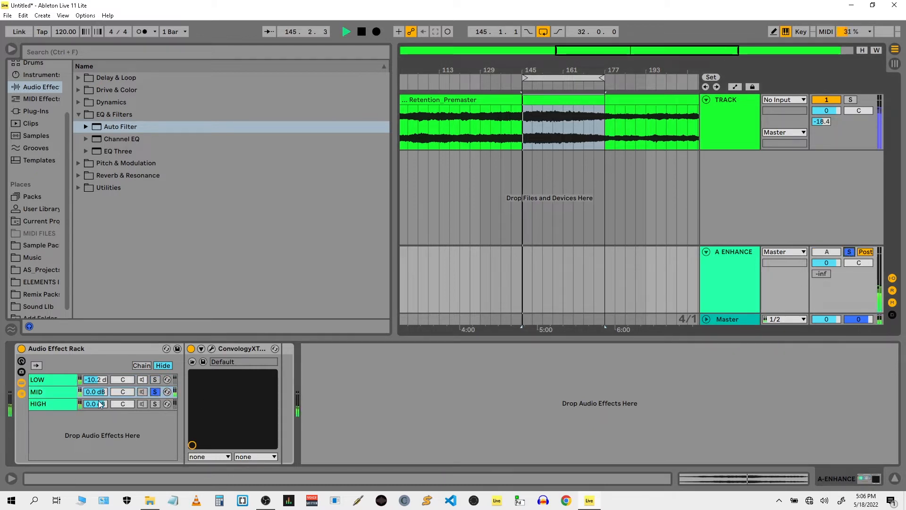
# Step: Open the MID chain's ConvologyXT and audition the impulse responses 07 Deforestation.wav and 08 Deforestation 2.wav
pyautogui.click(211, 349)
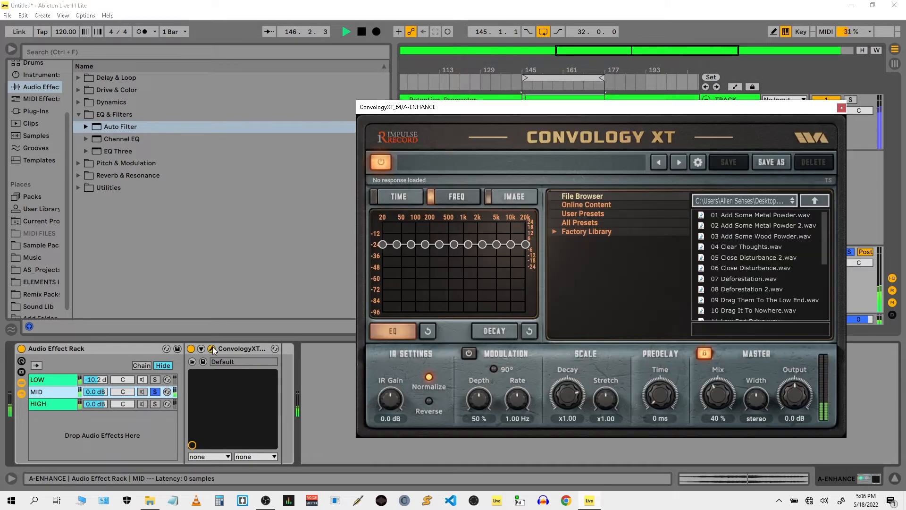
pyautogui.click(760, 279)
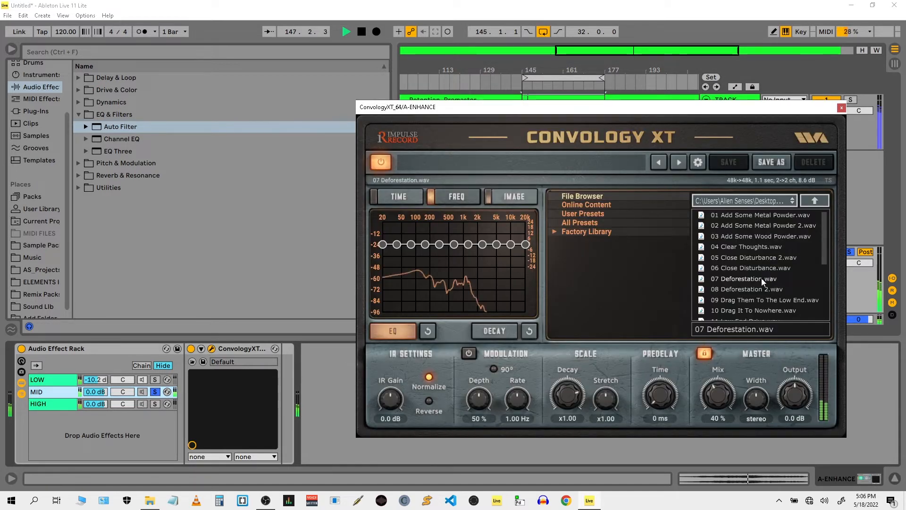
pyautogui.click(760, 289)
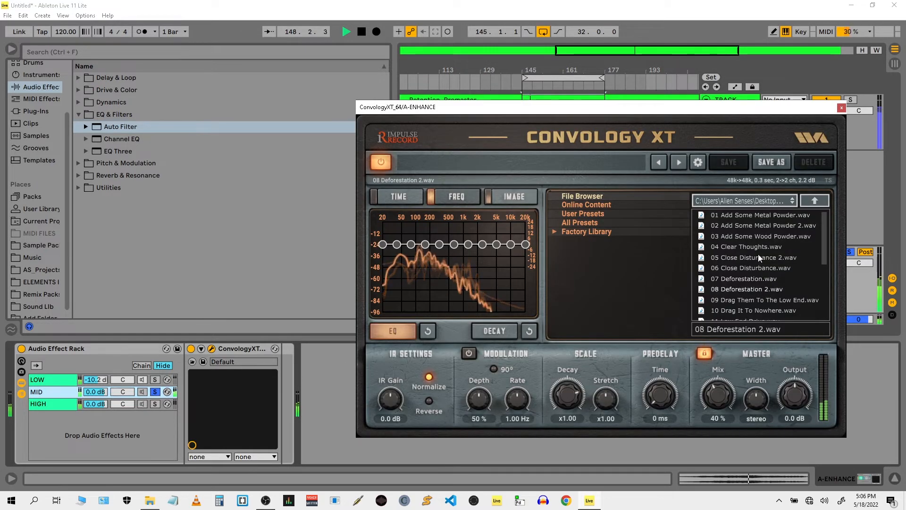
pyautogui.press('space')
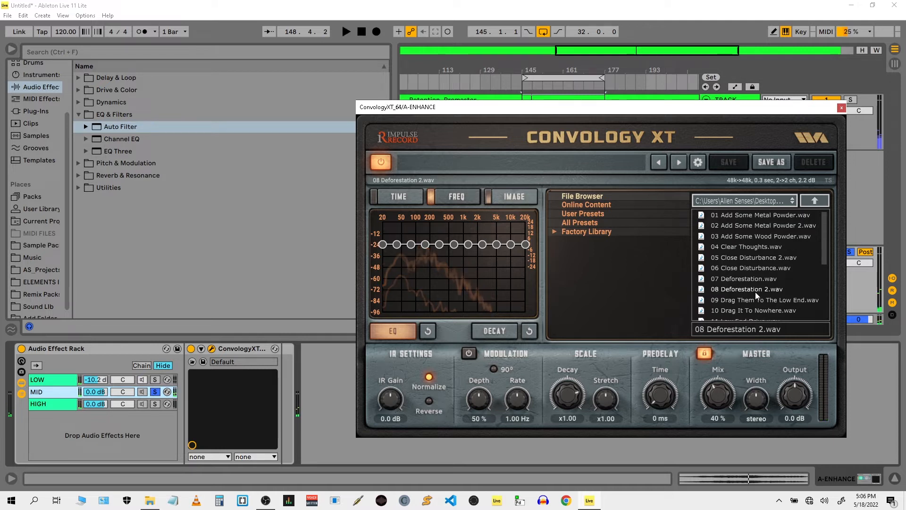
# Step: Audition the impulse responses numbered 01 to 08 on the MID chain while the loop plays
pyautogui.click(751, 246)
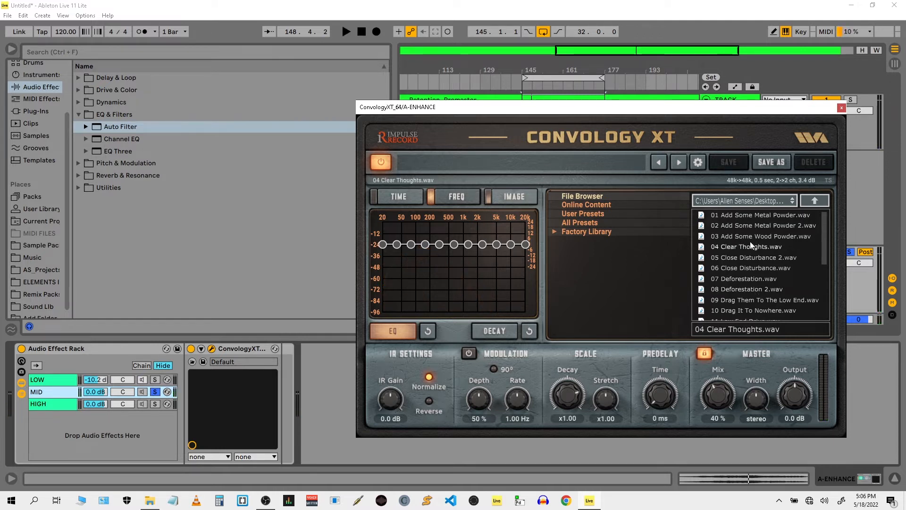
pyautogui.press('space')
pyautogui.click(755, 236)
pyautogui.click(755, 225)
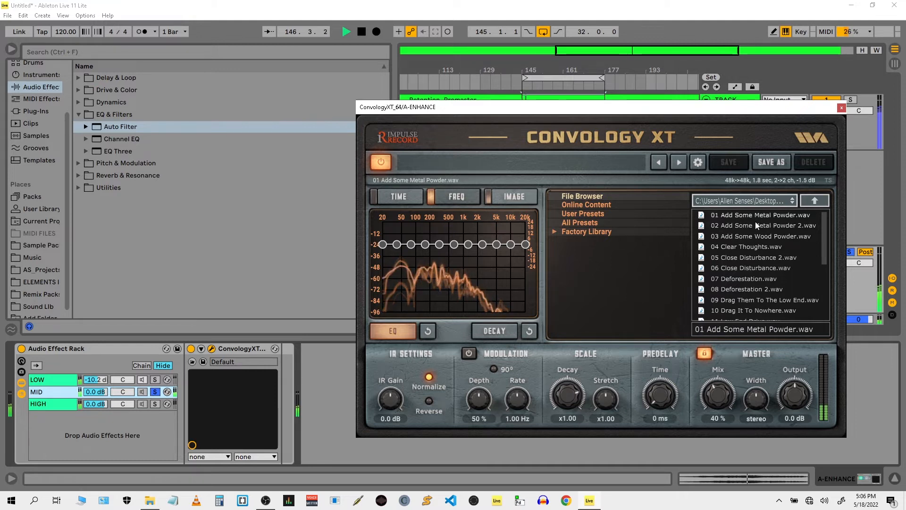
pyautogui.click(755, 259)
pyautogui.click(755, 268)
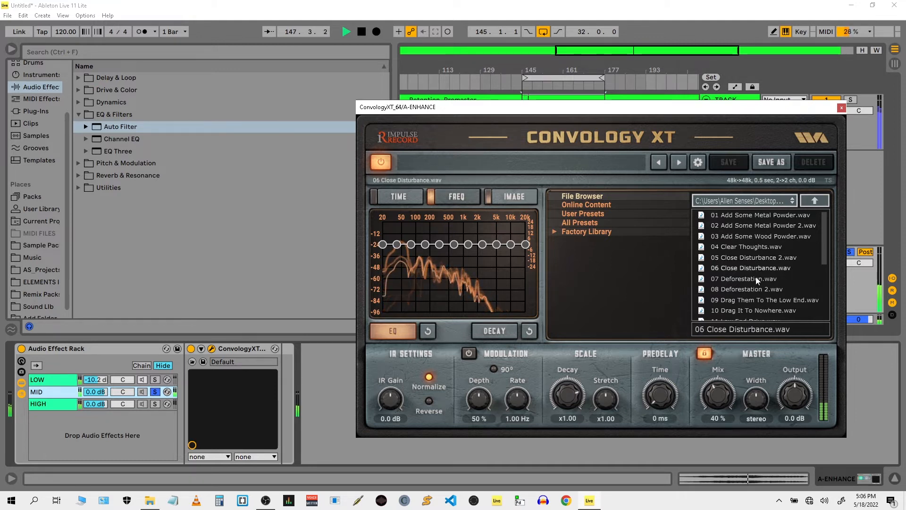
pyautogui.click(755, 278)
pyautogui.click(756, 288)
# Step: Set the MID ConvologyXT mix to 100% and load 06 Close Disturbance.wav after comparing it with the neighbouring impulse responses
pyautogui.click(759, 259)
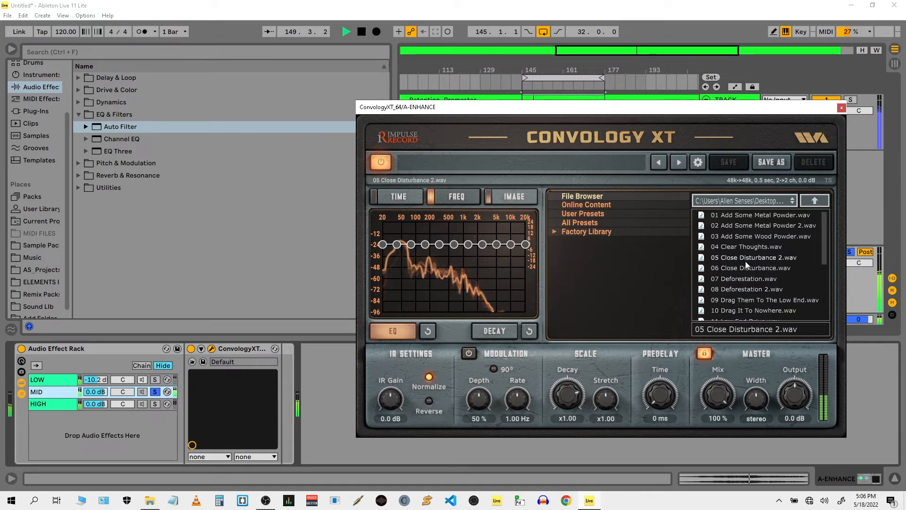
pyautogui.click(749, 267)
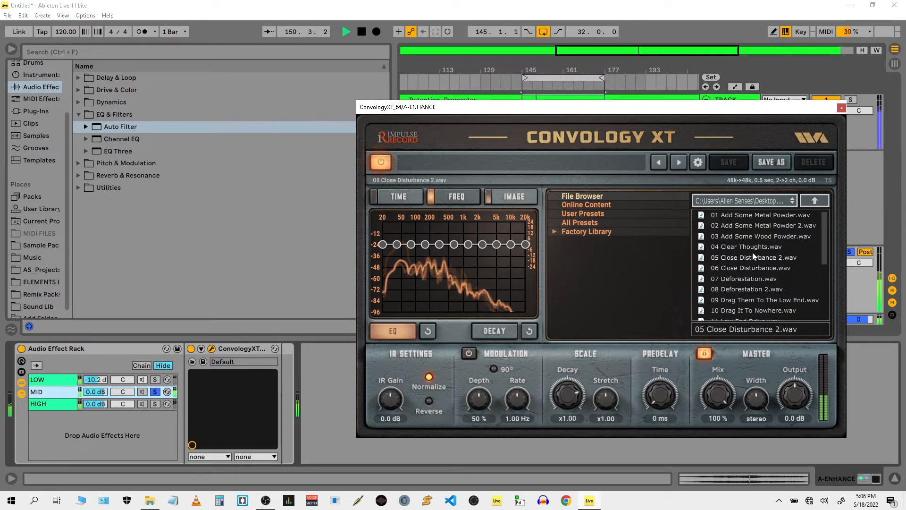
pyautogui.click(752, 250)
pyautogui.click(753, 258)
pyautogui.click(752, 269)
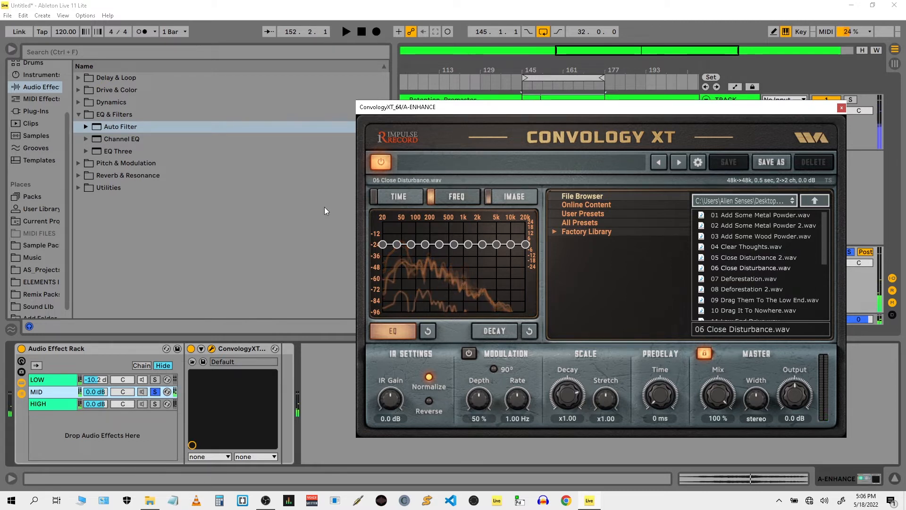
# Step: Add an Auto Filter after the ConvologyXT in the MID chain
pyautogui.moveTo(124, 126); pyautogui.dragTo(284, 409)
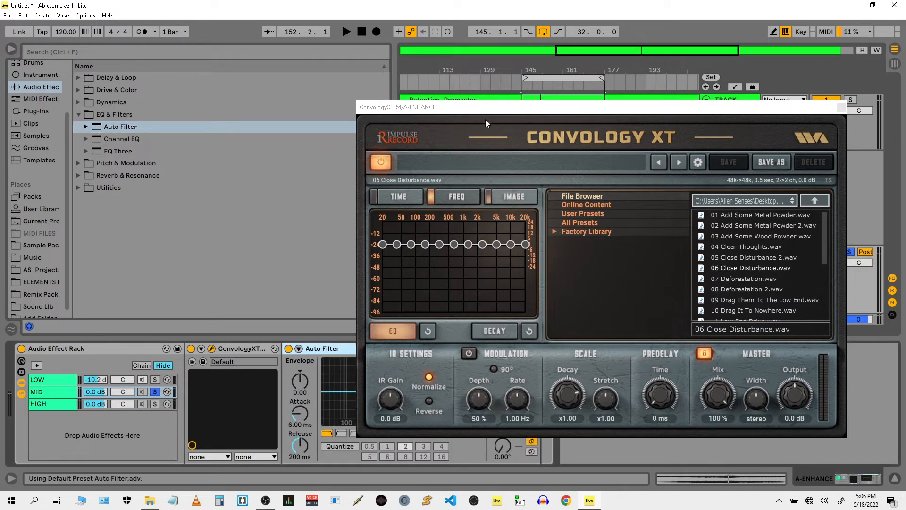
# Step: Set the MID chain's Auto Filter to high-pass with a cutoff of about 204 Hz
pyautogui.moveTo(481, 111); pyautogui.dragTo(639, 101)
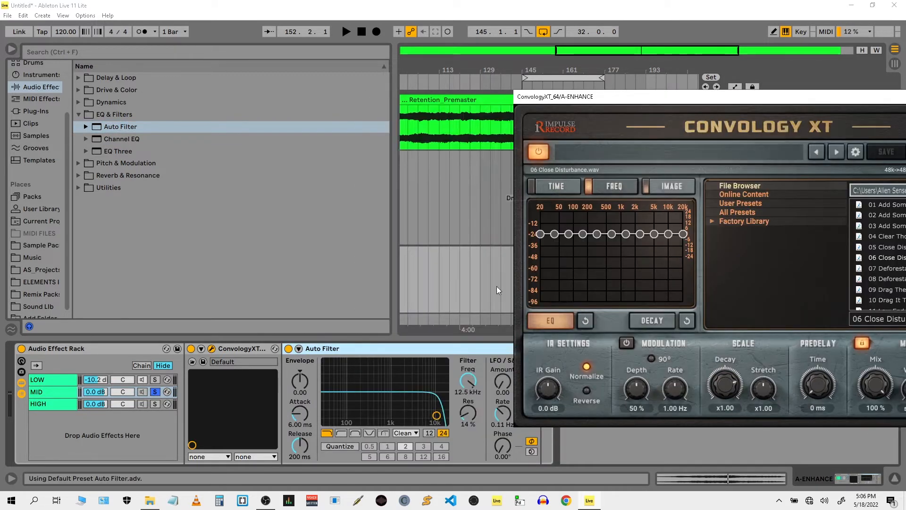
pyautogui.click(344, 432)
pyautogui.moveTo(435, 418); pyautogui.dragTo(362, 414)
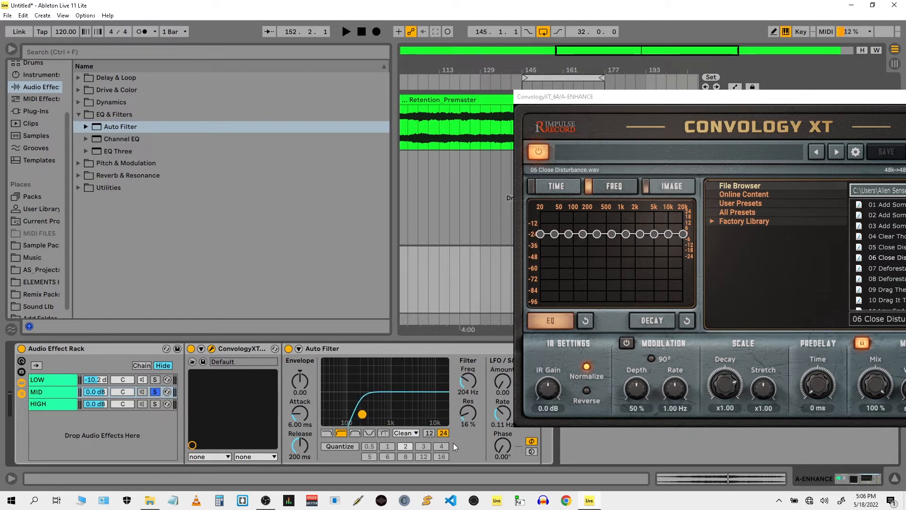
# Step: Add a second Auto Filter at the end of the MID chain and set its low-pass cutoff to about 2.54 kHz
pyautogui.click(133, 126)
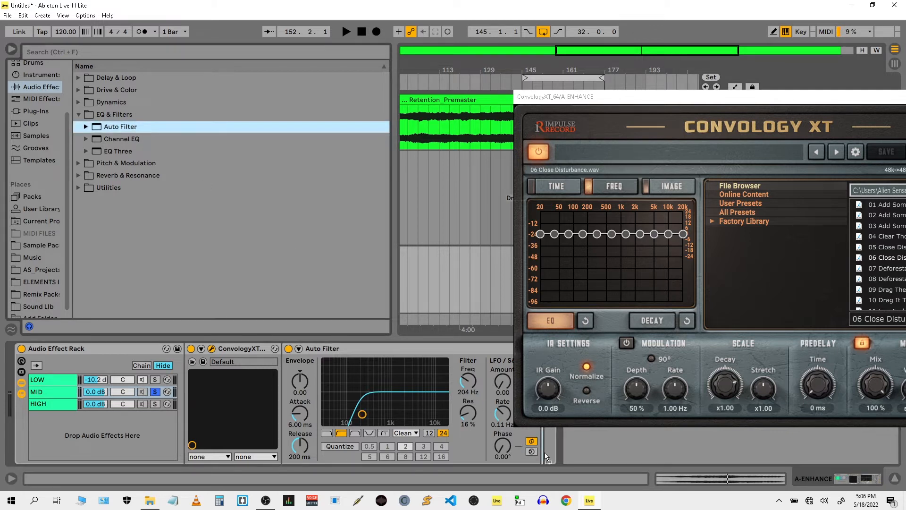
pyautogui.press('Return')
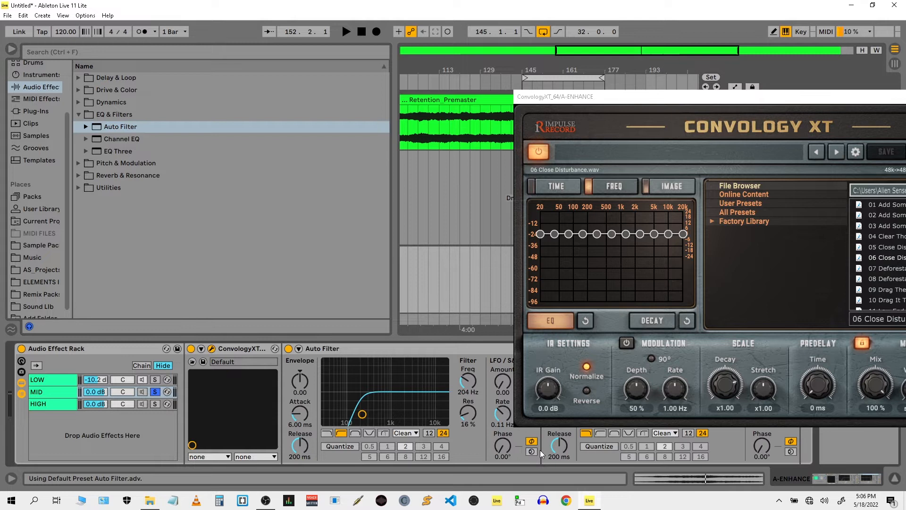
pyautogui.moveTo(736, 96); pyautogui.dragTo(279, 67)
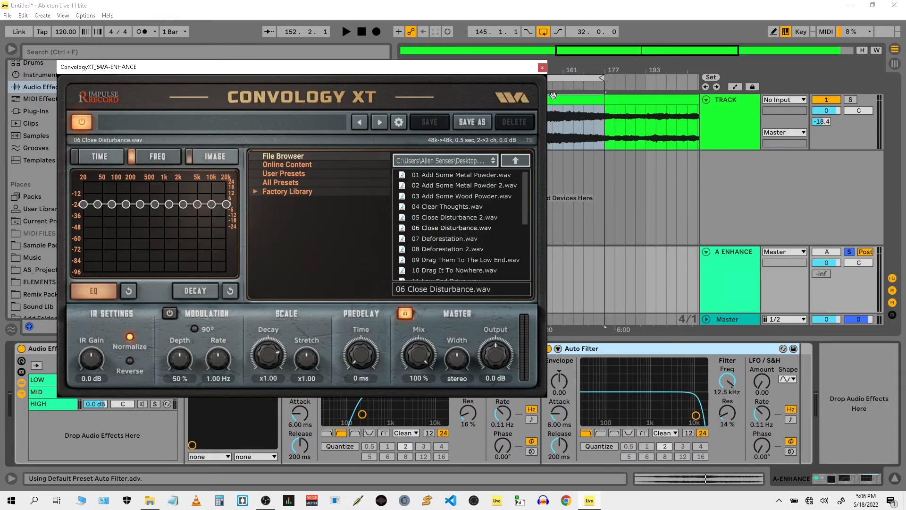
pyautogui.click(542, 68)
pyautogui.moveTo(694, 417); pyautogui.dragTo(665, 416)
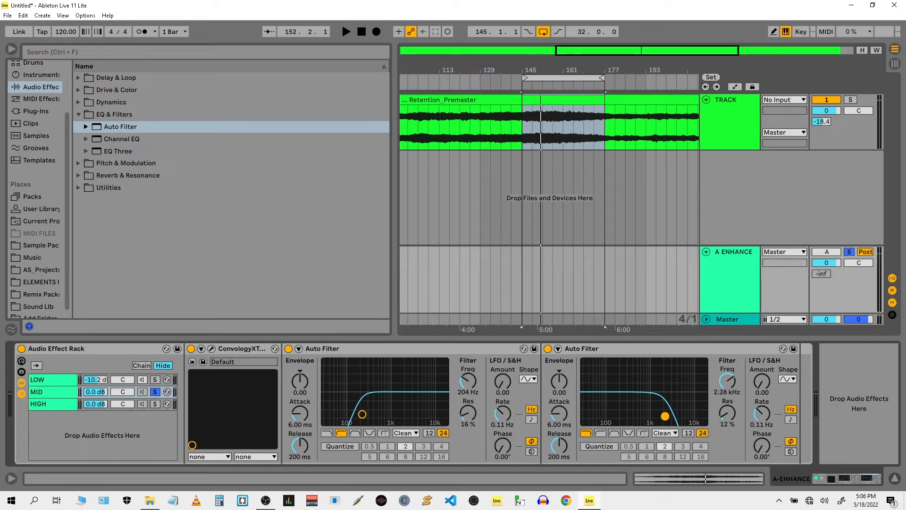
pyautogui.moveTo(664, 415); pyautogui.dragTo(667, 416)
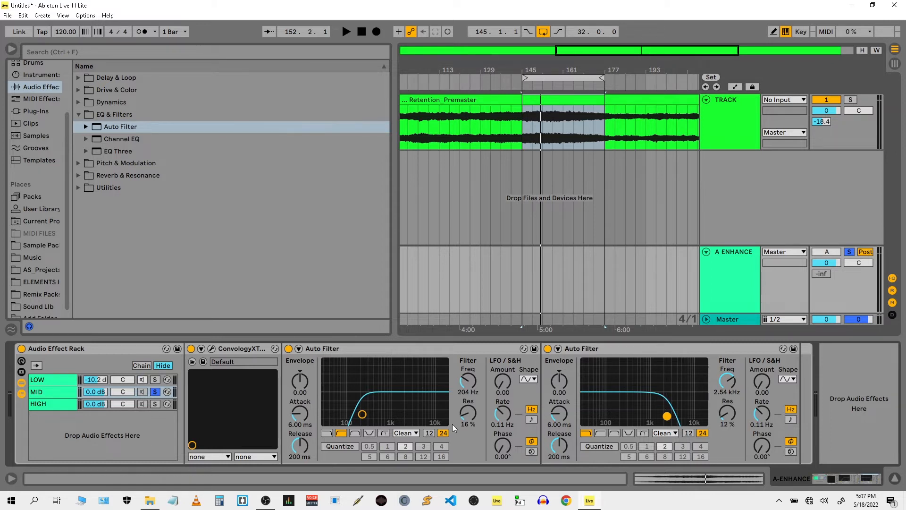
# Step: Play the loop through the MID chain and compare the sound with its second Auto Filter bypassed and enabled
pyautogui.click(50, 407)
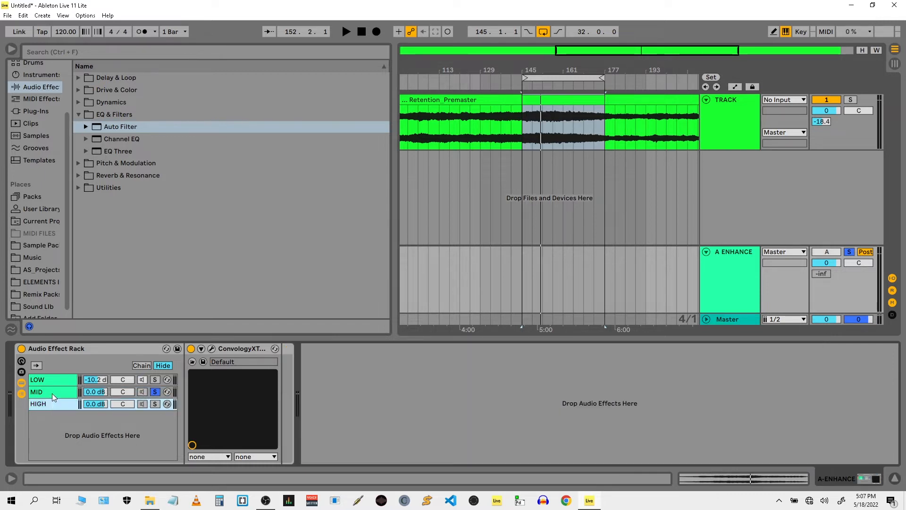
pyautogui.click(52, 392)
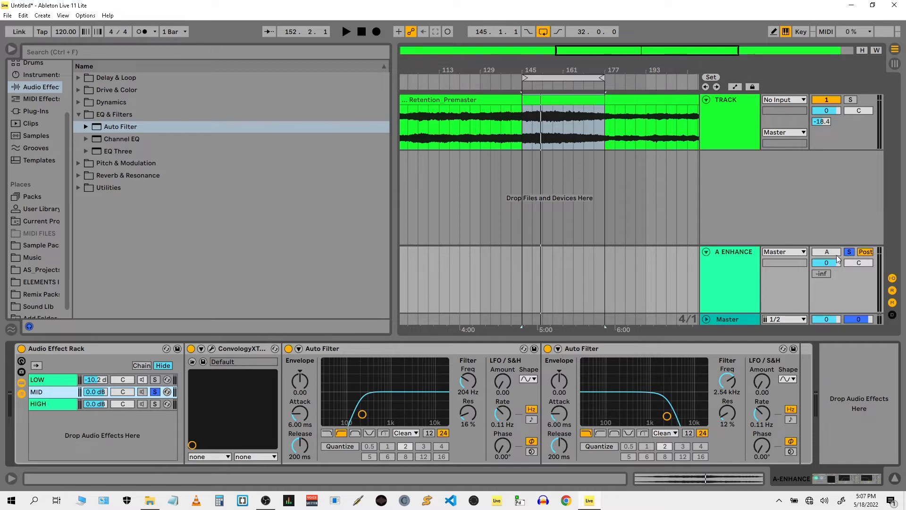
pyautogui.press('space')
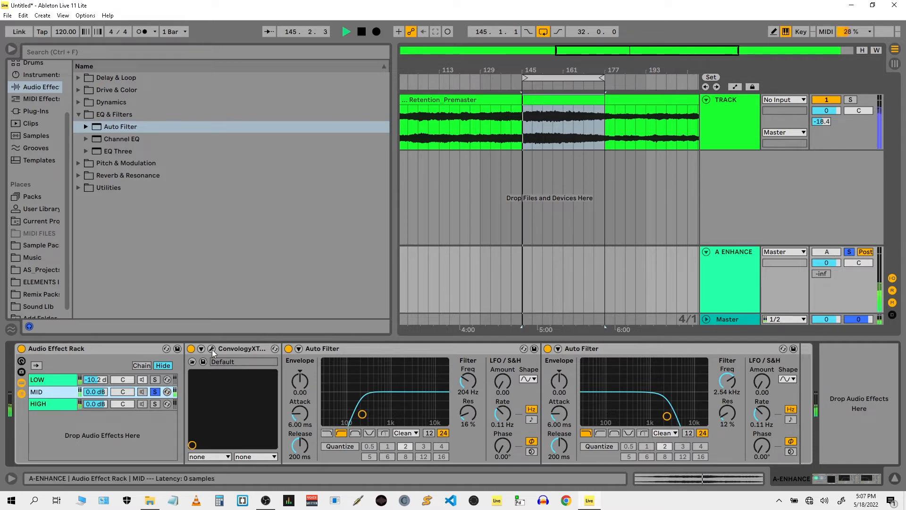
pyautogui.click(548, 349)
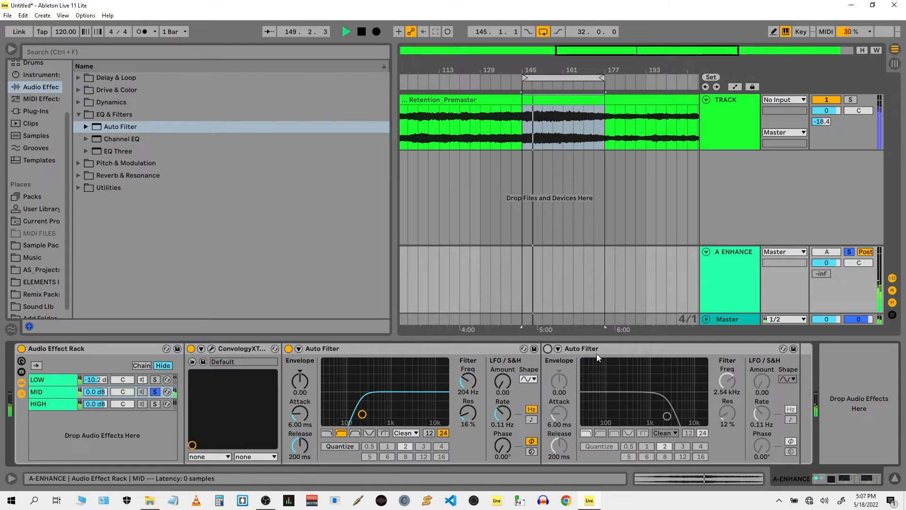
pyautogui.click(548, 349)
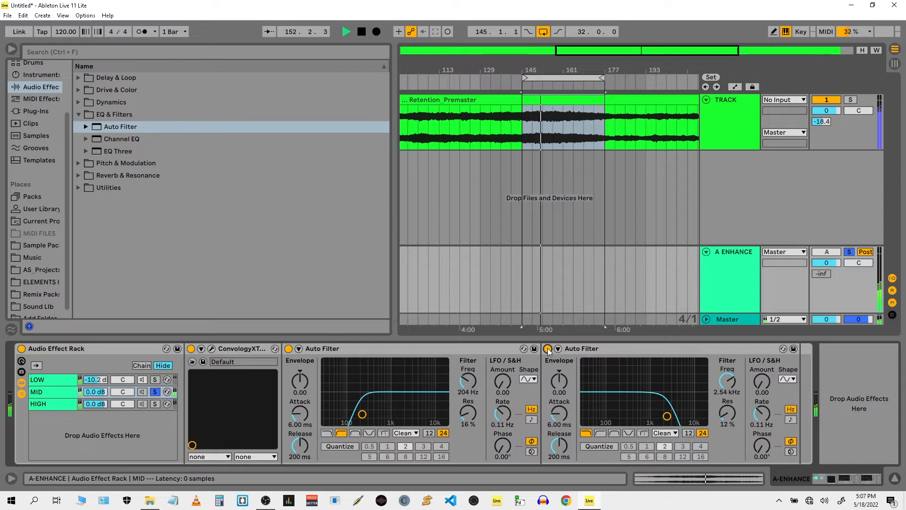
pyautogui.click(548, 349)
pyautogui.click(547, 349)
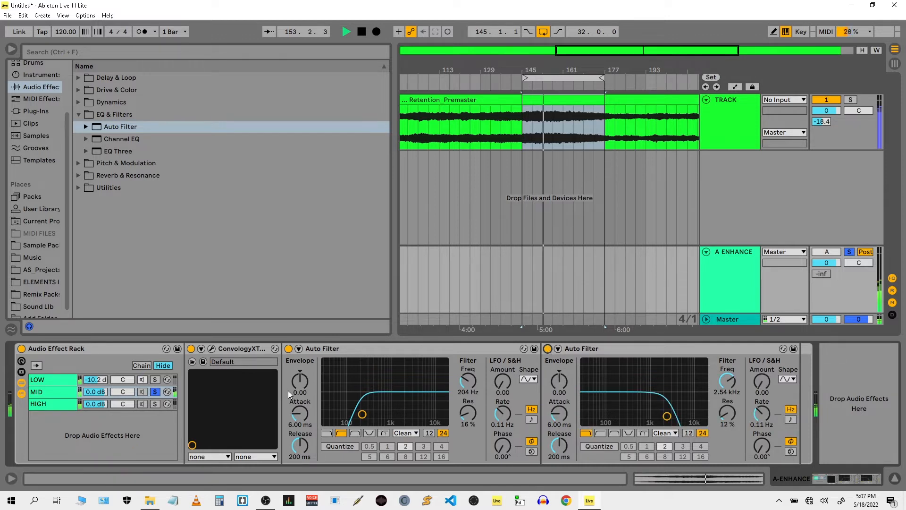
# Step: Open the MID chain's ConvologyXT and audition 07 Deforestation.wav, 06 Close Disturbance.wav and 08 Deforestation 2.wav with the loop
pyautogui.click(211, 348)
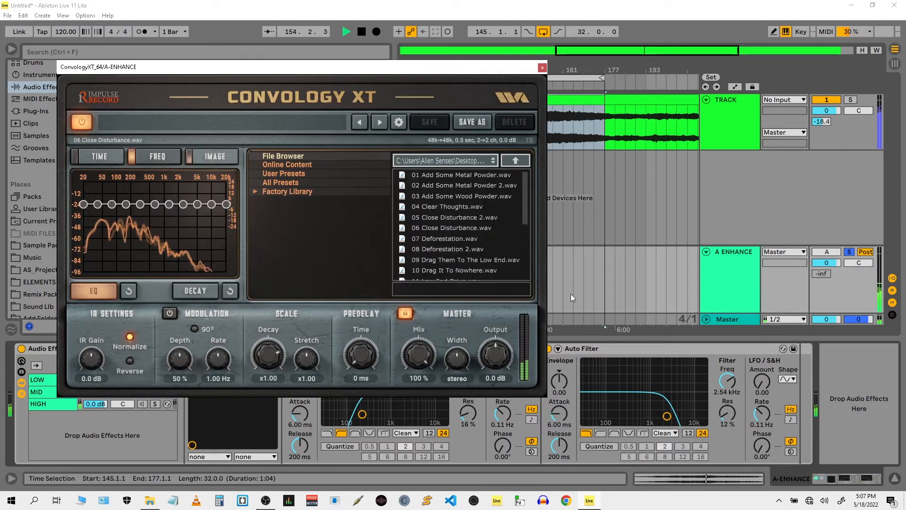
pyautogui.click(474, 240)
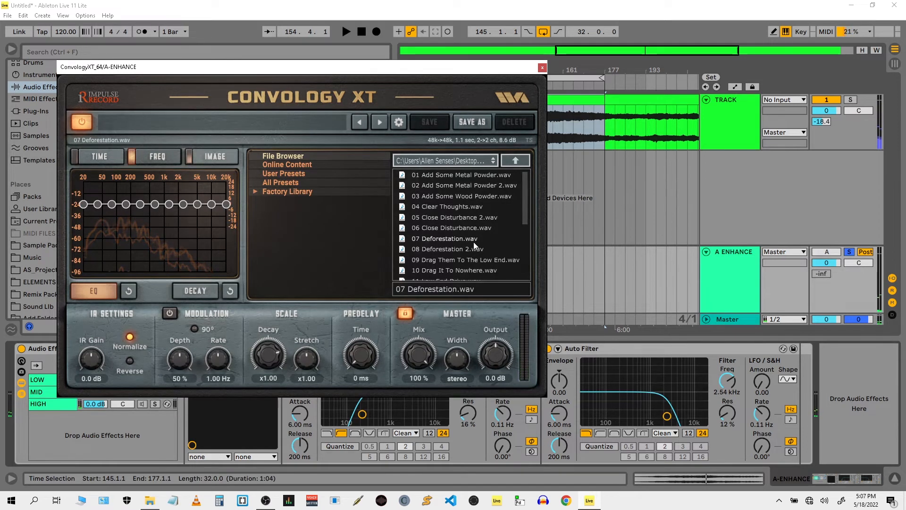
pyautogui.press('space')
pyautogui.click(476, 218)
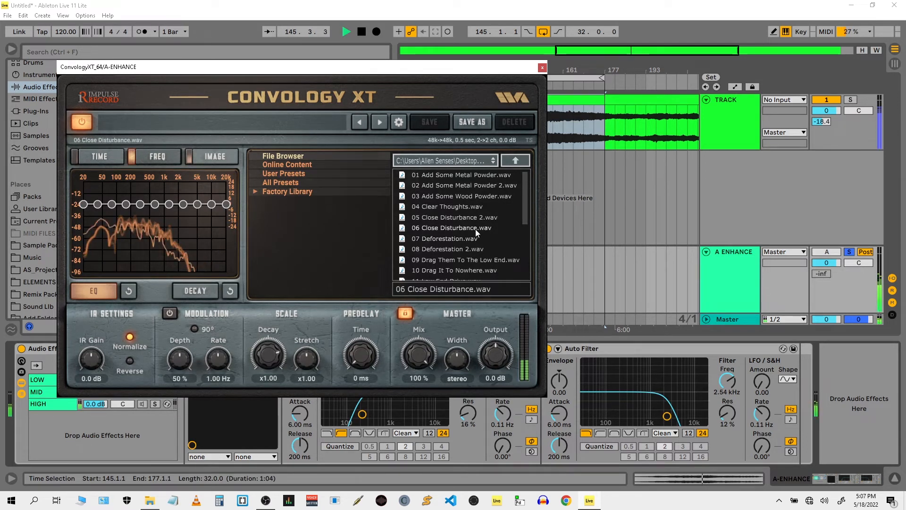
pyautogui.click(472, 240)
pyautogui.click(471, 249)
pyautogui.press('space')
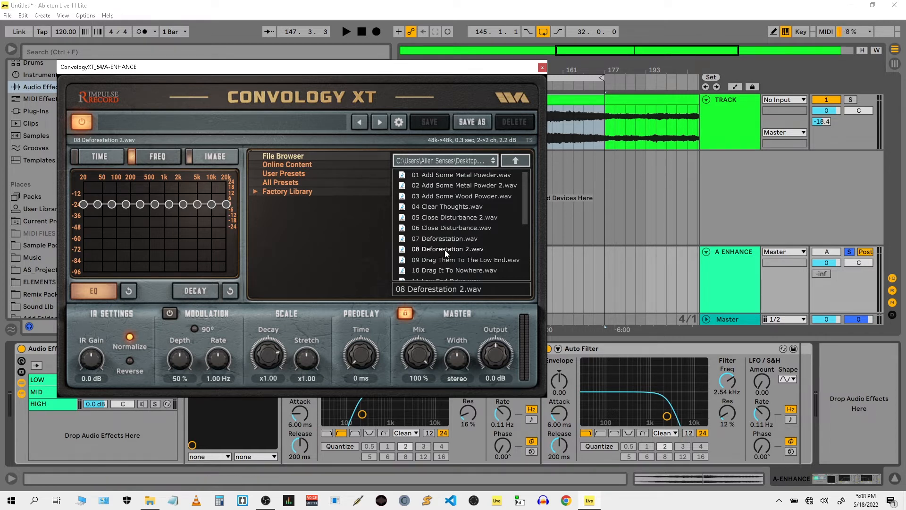
# Step: Load 05 Close Disturbance 2.wav in the MID ConvologyXT after comparing it with 07 Deforestation.wav and 06 Close Disturbance.wav
pyautogui.click(452, 238)
pyautogui.press('space')
pyautogui.click(460, 228)
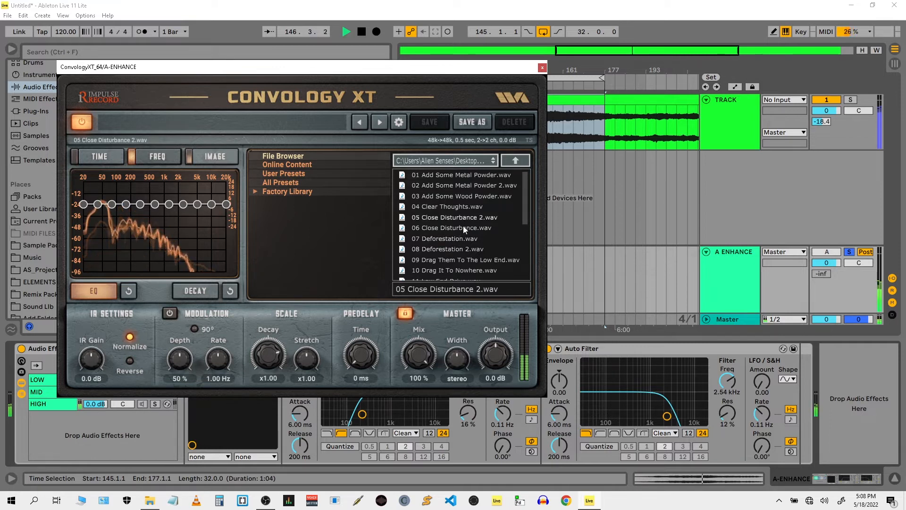
pyautogui.click(466, 218)
pyautogui.press('space')
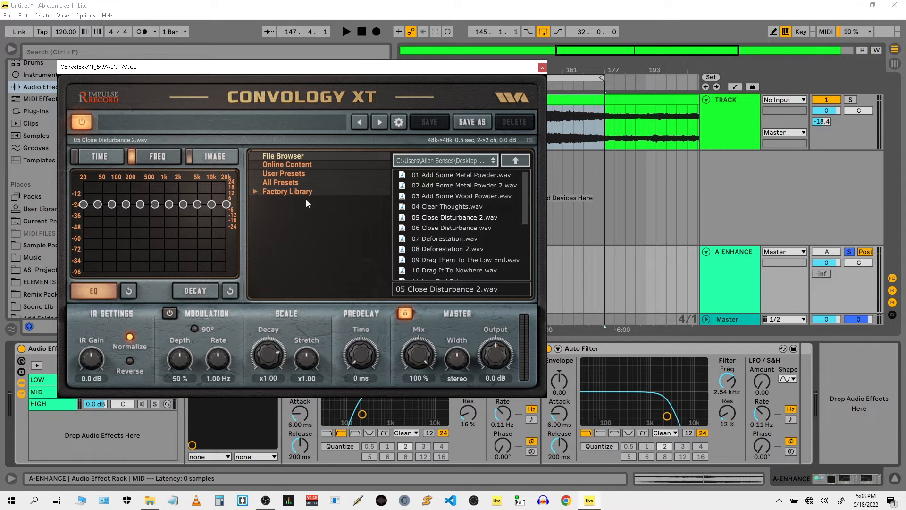
# Step: Turn off solo on the MID chain and activate that chain, keeping the LOW chain deactivated
pyautogui.moveTo(271, 72); pyautogui.dragTo(378, 50)
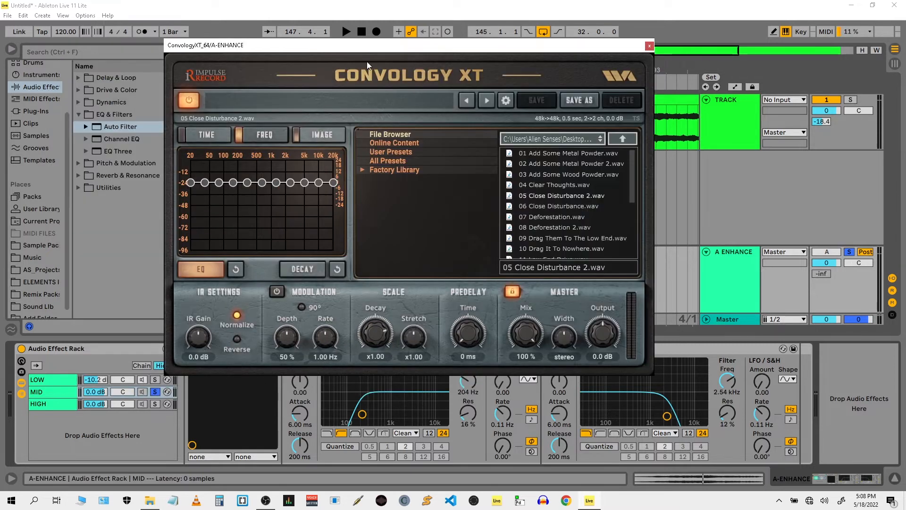
pyautogui.click(157, 393)
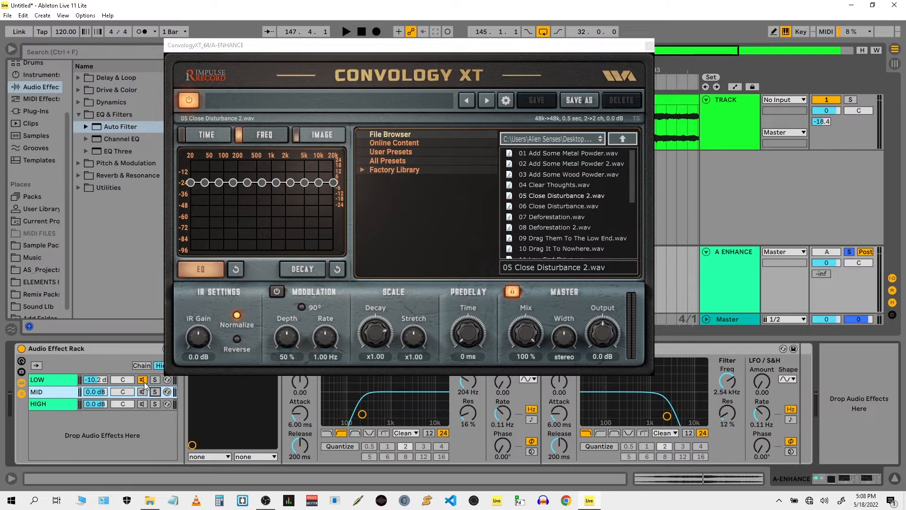
pyautogui.click(143, 391)
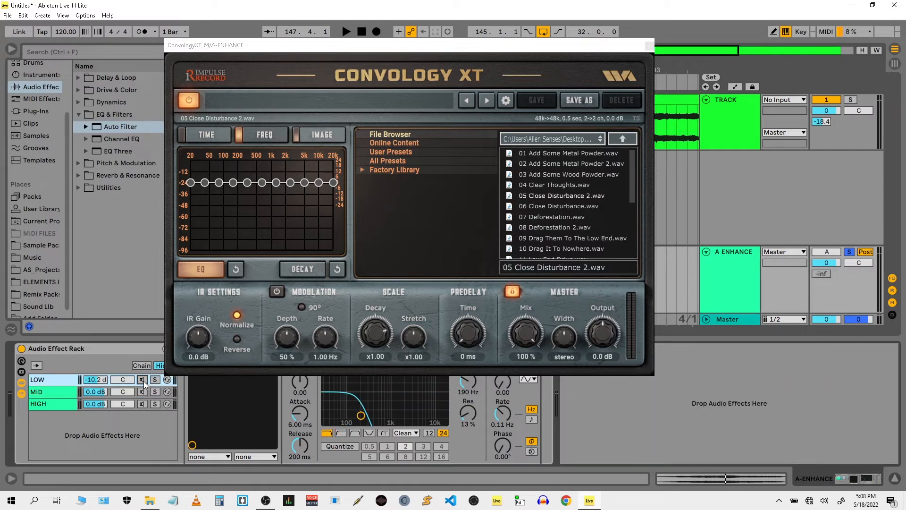
pyautogui.click(143, 392)
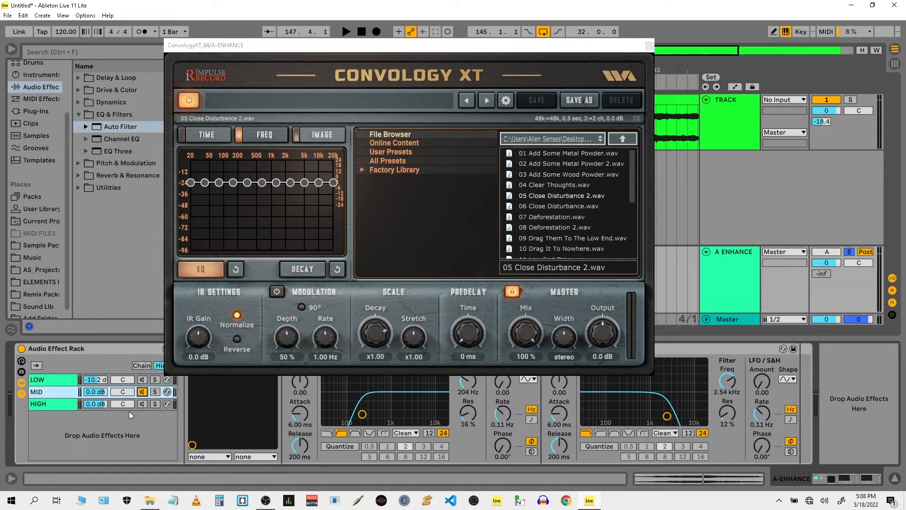
# Step: Compare the looped track with the A ENHANCE return soloed, muted and blended in, finishing with the return unsoloed and active
pyautogui.press('space')
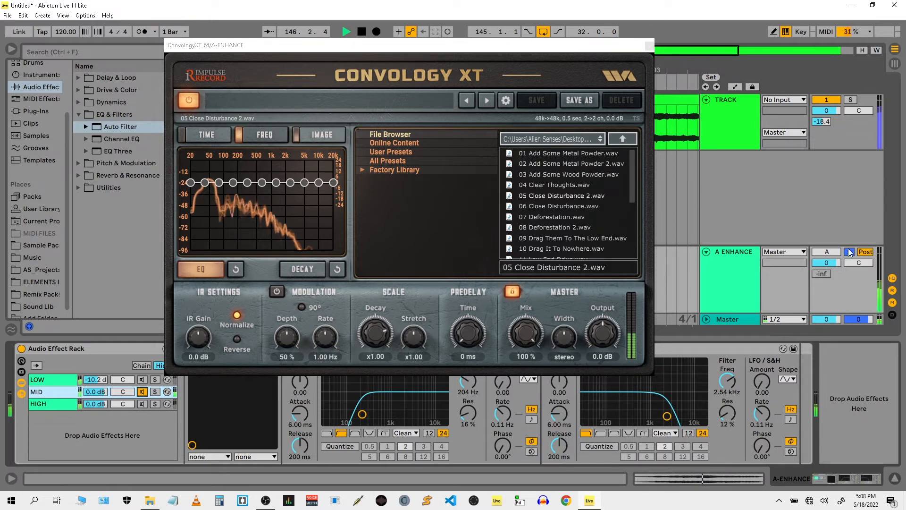
pyautogui.click(744, 120)
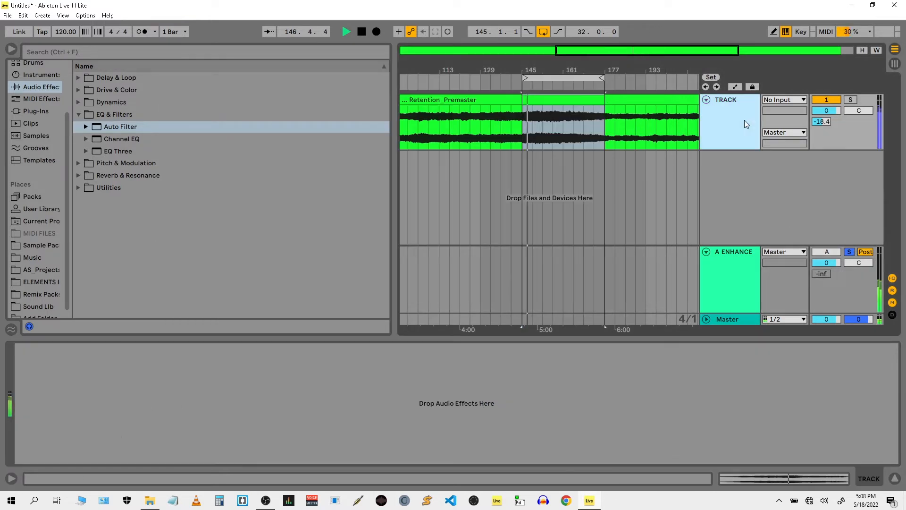
pyautogui.click(830, 255)
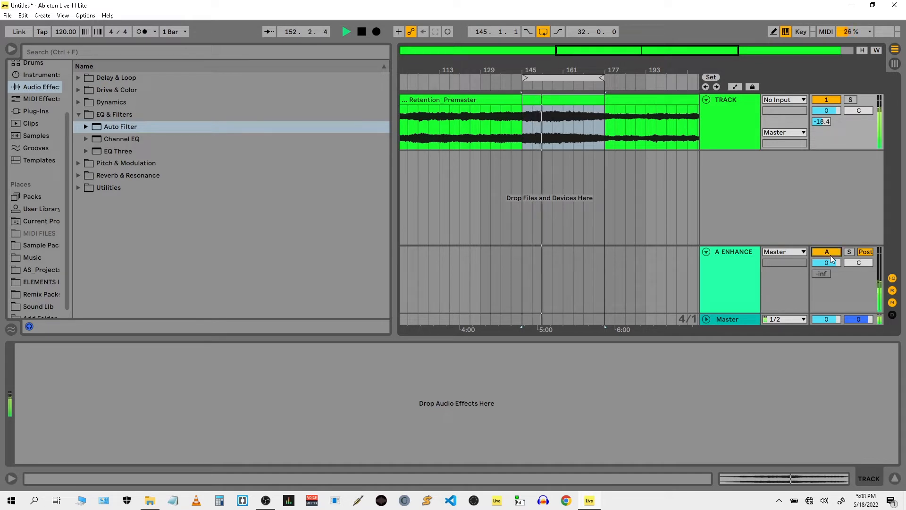
pyautogui.click(849, 252)
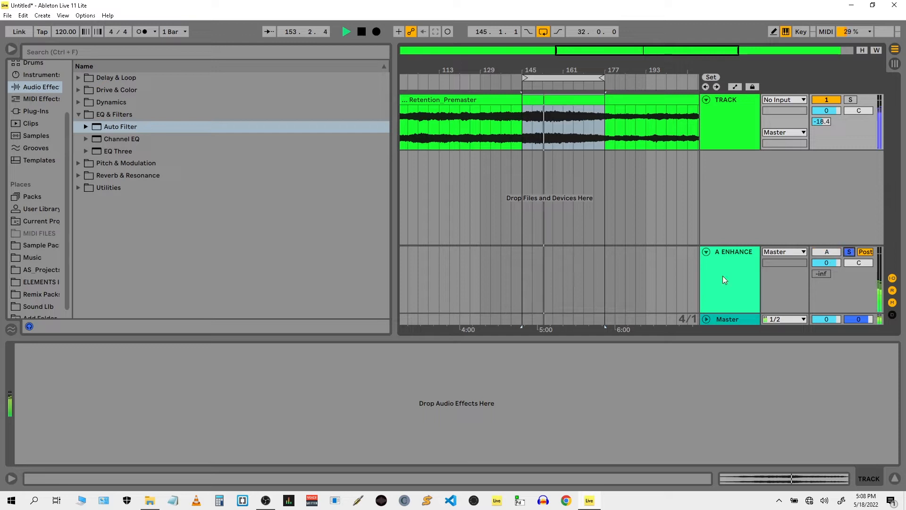
pyautogui.click(852, 253)
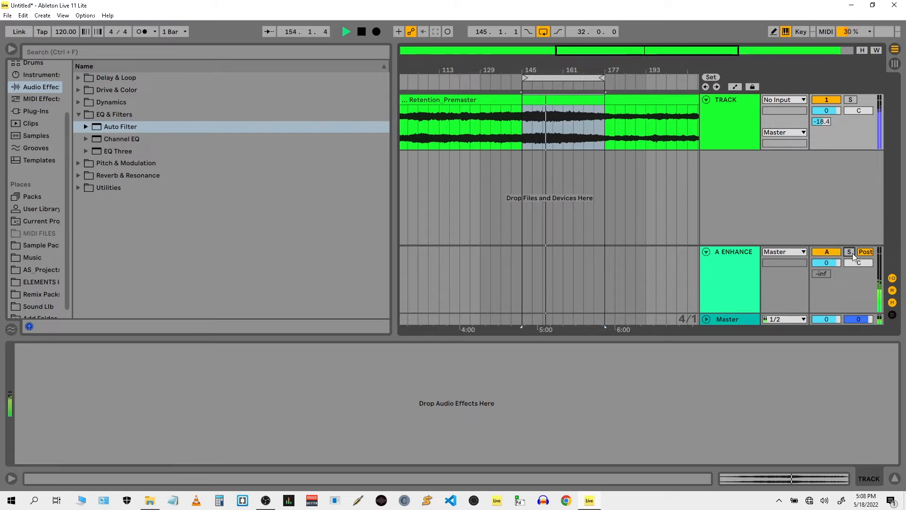
pyautogui.click(827, 253)
pyautogui.press('space')
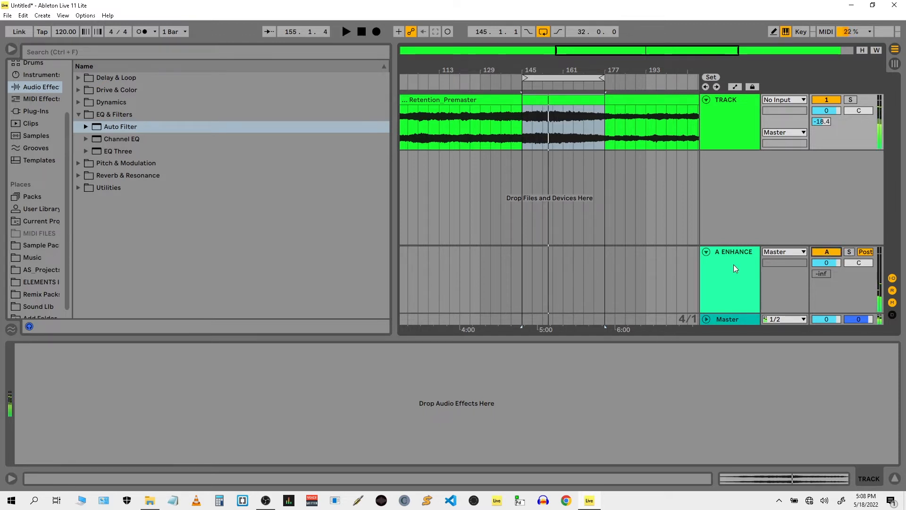
# Step: Try 07 Deforestation.wav in the MID ConvologyXT and compare the loop with the A ENHANCE return off and on
pyautogui.click(734, 264)
pyautogui.click(559, 216)
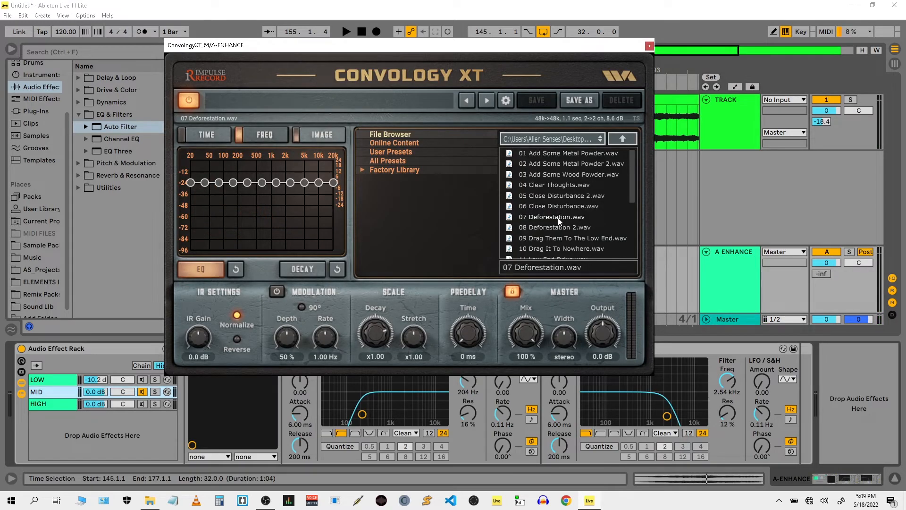
pyautogui.press('space')
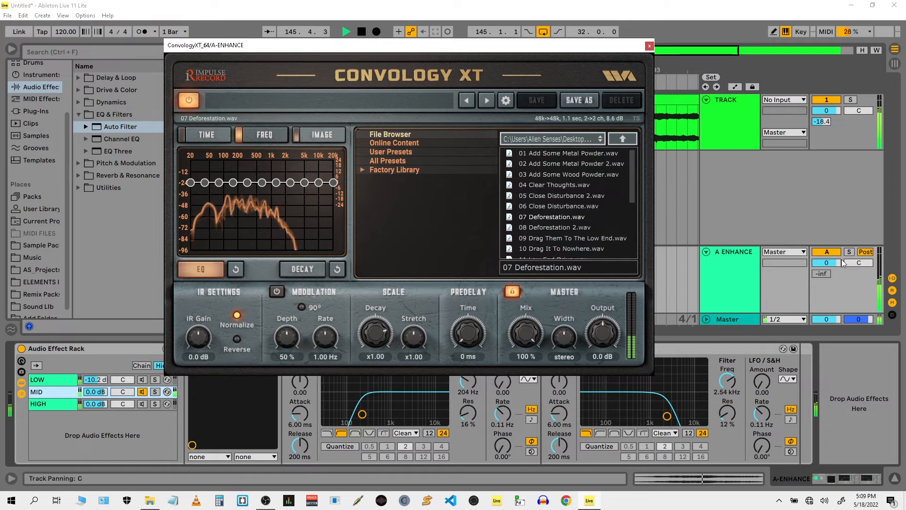
pyautogui.click(824, 253)
pyautogui.click(824, 253)
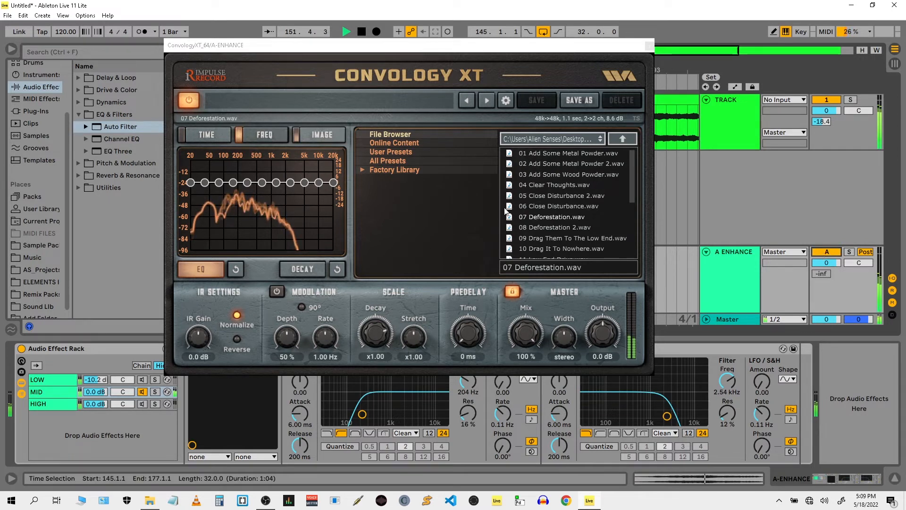
# Step: Audition 04 Clear Thoughts.wav against 05 Close Disturbance 2.wav, keep 05 Close Disturbance 2.wav loaded and stop playback
pyautogui.click(559, 198)
pyautogui.click(562, 188)
pyautogui.click(562, 197)
pyautogui.press('space')
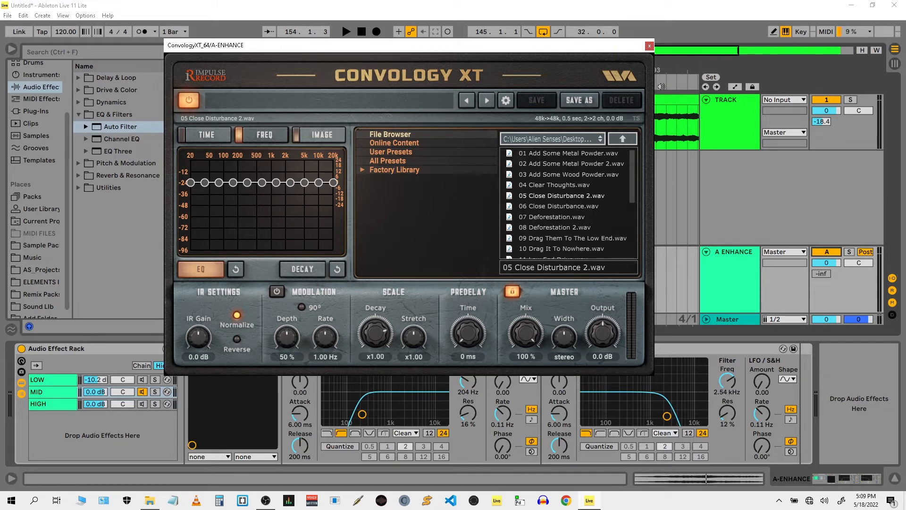
# Step: Close the ConvologyXT window, select bars 241 to 265 of the TRACK clip and play that quieter section with the return active
pyautogui.click(650, 46)
pyautogui.moveTo(649, 51); pyautogui.dragTo(650, 29)
pyautogui.moveTo(648, 129); pyautogui.dragTo(670, 127)
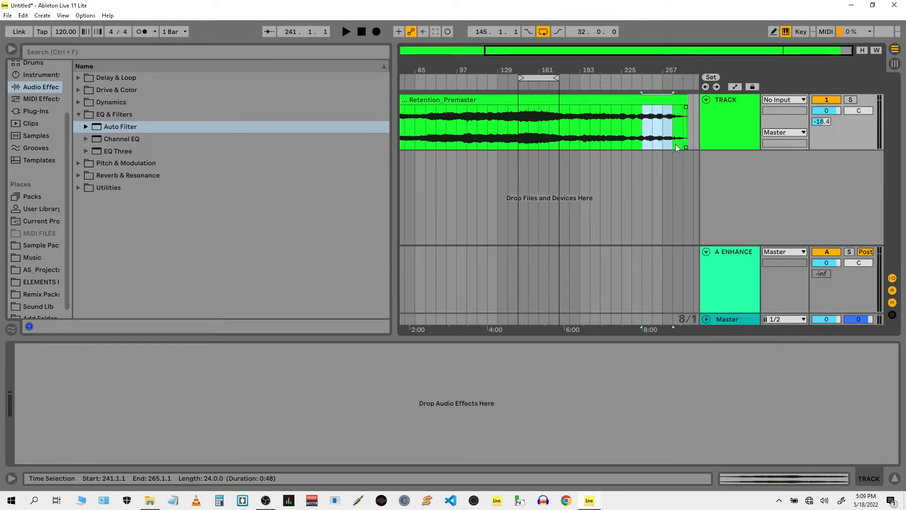
pyautogui.press('space')
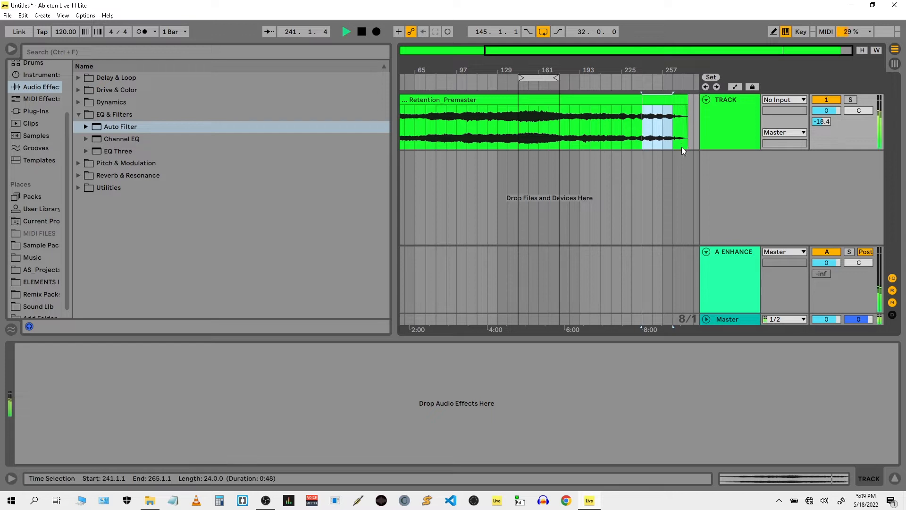
# Step: Compare the quieter section from bar 241 with the A ENHANCE return switched off and on
pyautogui.click(818, 255)
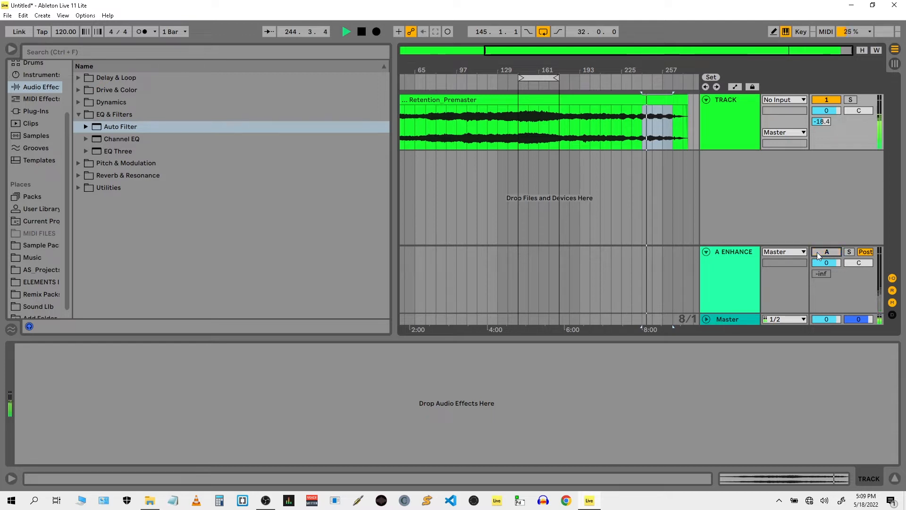
pyautogui.click(818, 256)
pyautogui.click(818, 255)
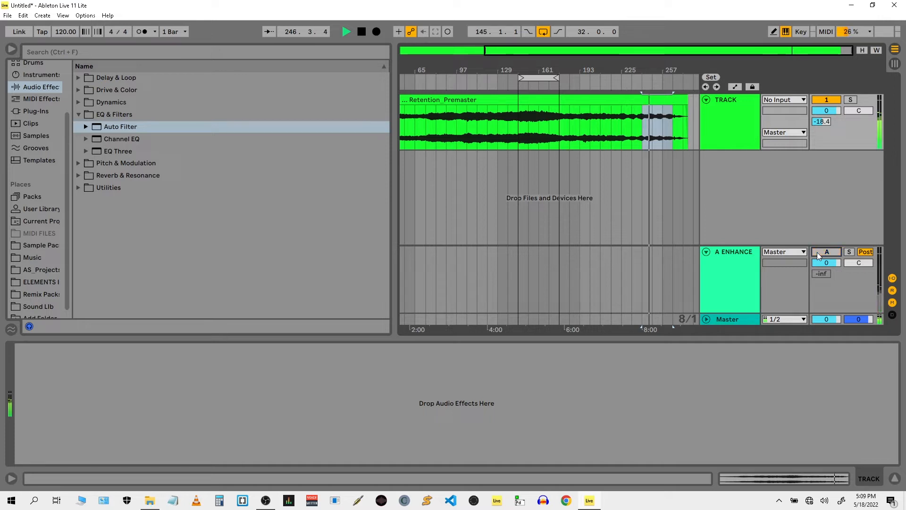
pyautogui.click(818, 255)
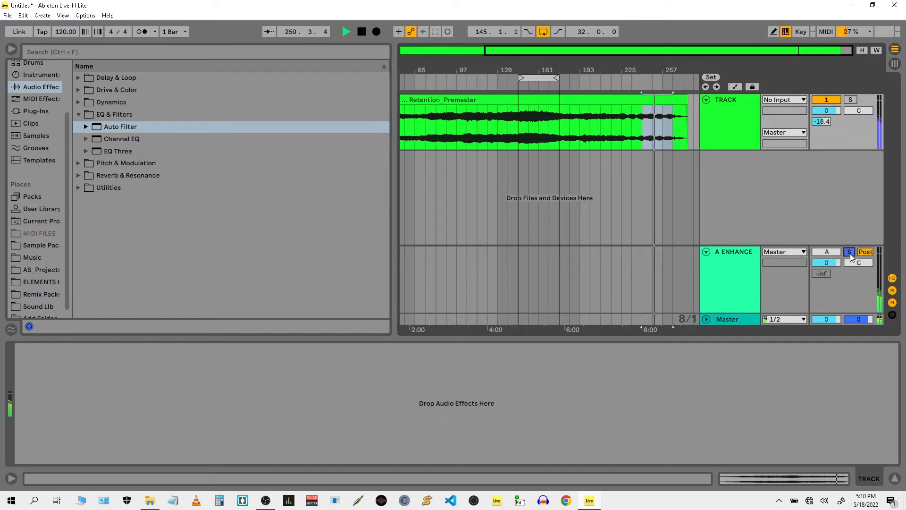
# Step: Solo the A ENHANCE return and slightly raise the two EQ points around 500 Hz in the MID ConvologyXT while playing
pyautogui.click(728, 274)
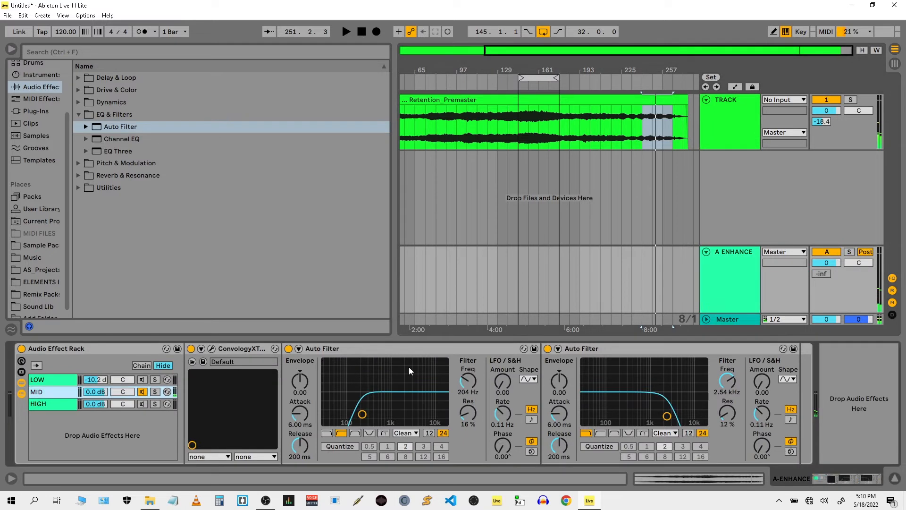
pyautogui.click(212, 349)
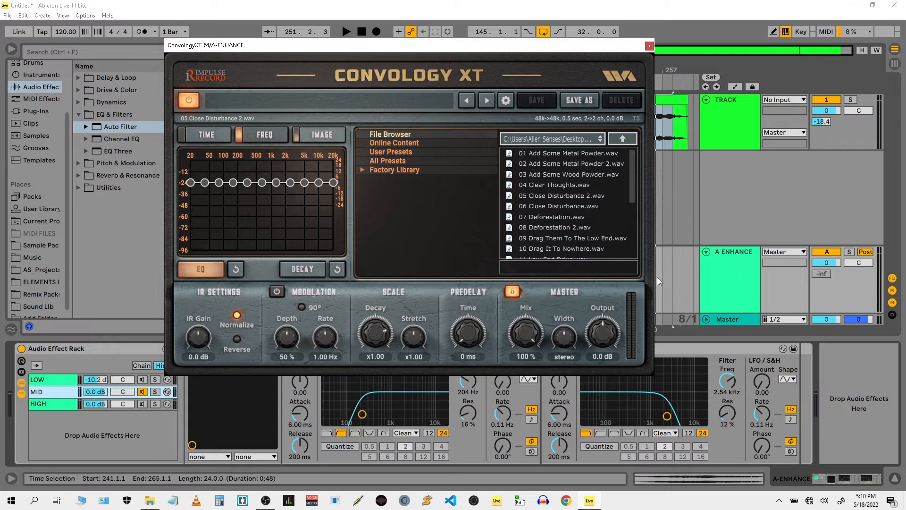
pyautogui.press('space')
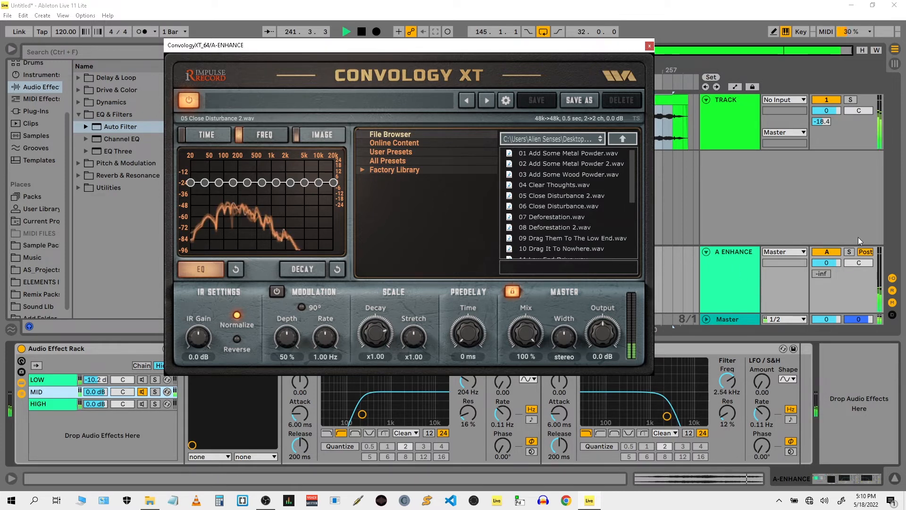
pyautogui.click(848, 251)
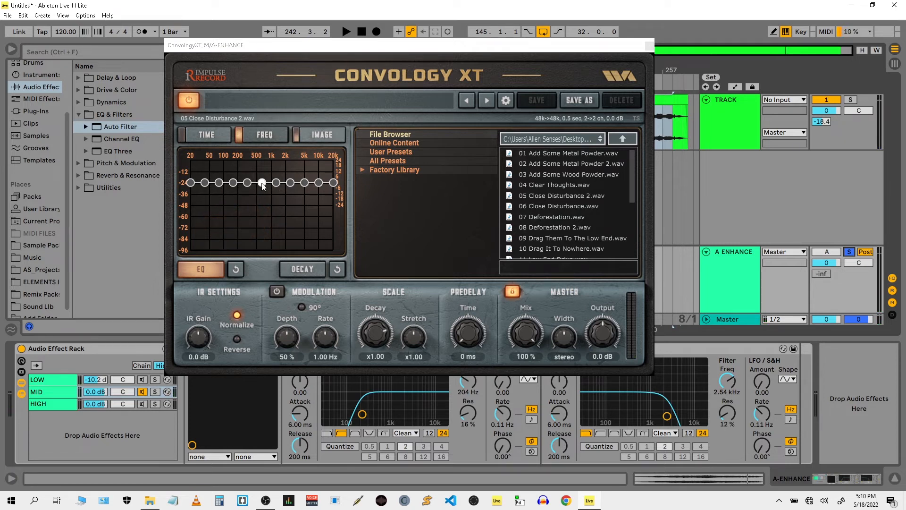
pyautogui.moveTo(263, 185); pyautogui.dragTo(269, 180)
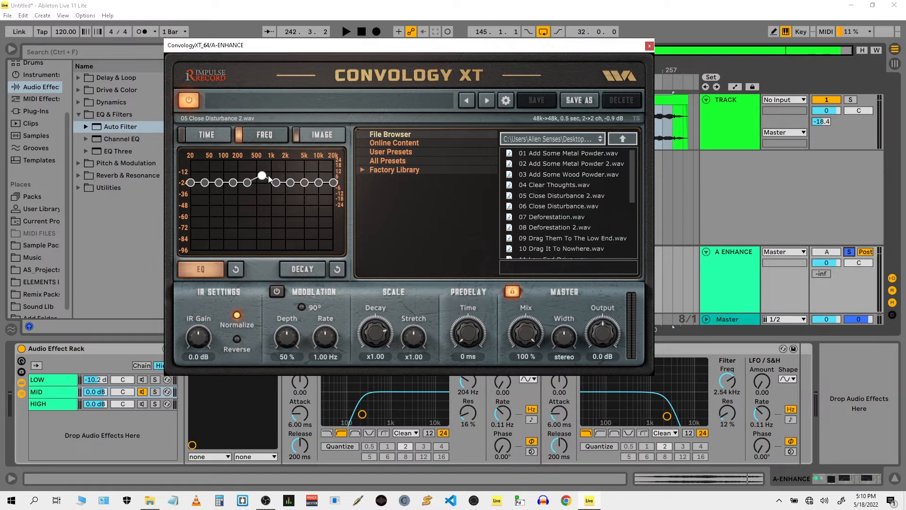
pyautogui.press('space')
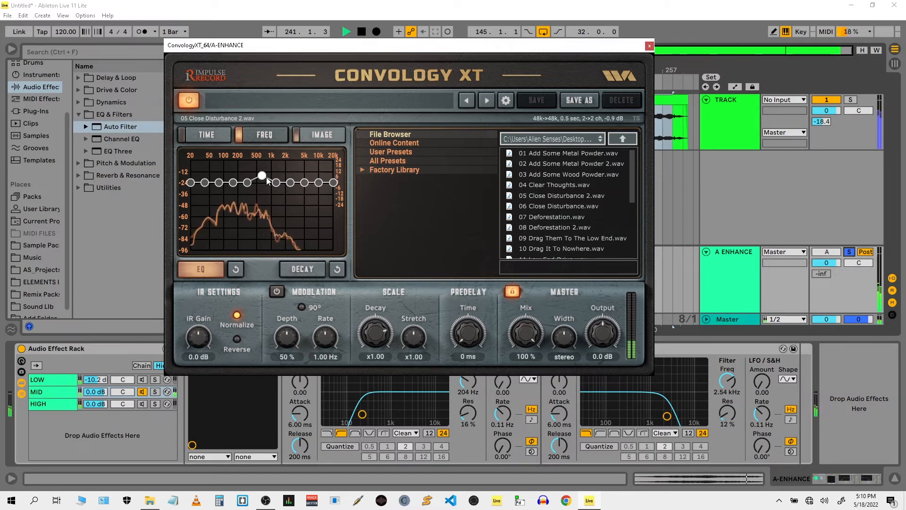
pyautogui.moveTo(263, 175); pyautogui.dragTo(264, 178)
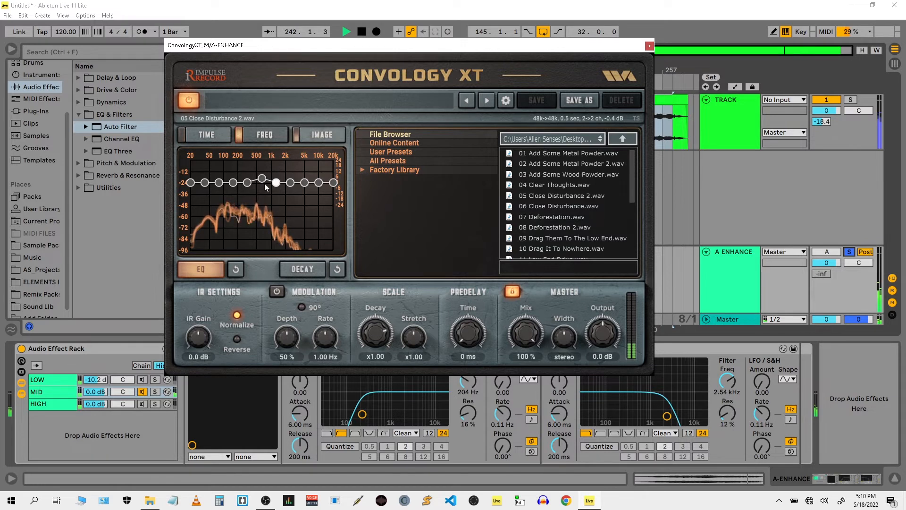
pyautogui.moveTo(249, 182)
pyautogui.mouseDown()
pyautogui.moveTo(249, 174)
pyautogui.moveTo(250, 182)
pyautogui.mouseUp()
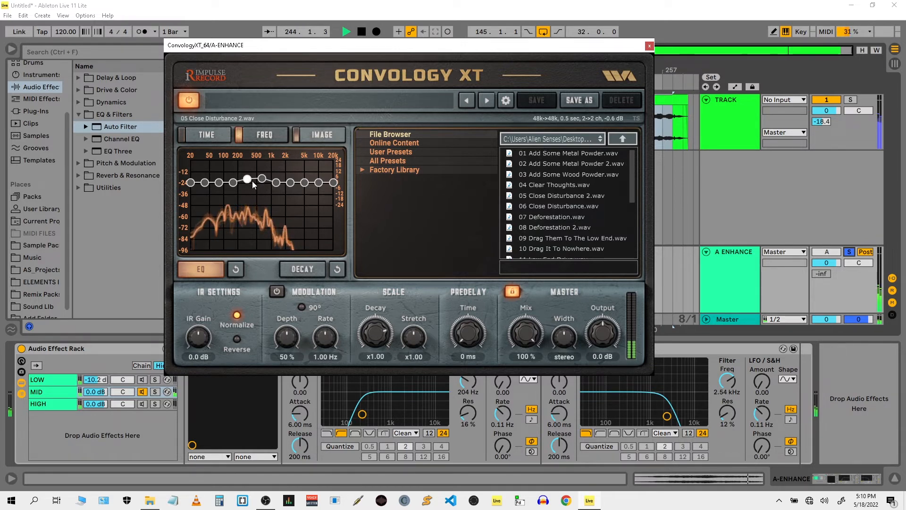
# Step: Unsolo the A ENHANCE return, check the track with it off and on, then stop playback and close the ConvologyXT window
pyautogui.click(849, 252)
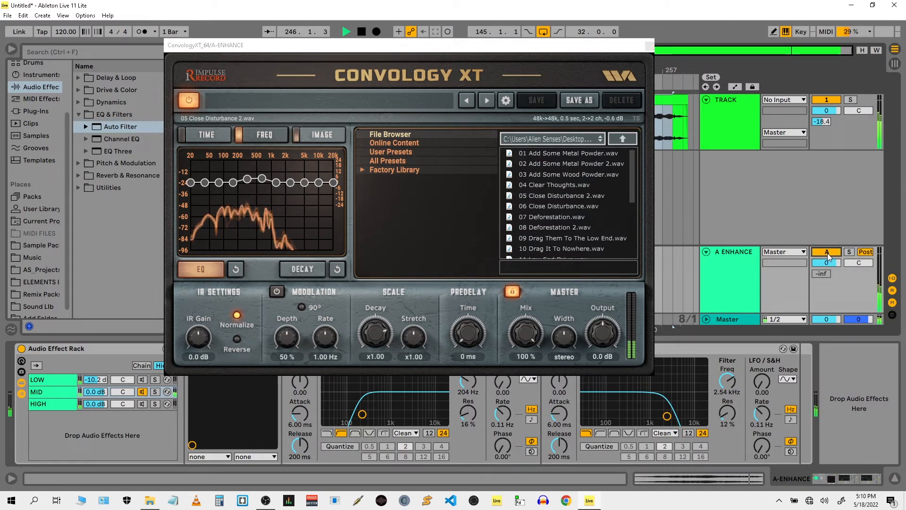
pyautogui.click(826, 252)
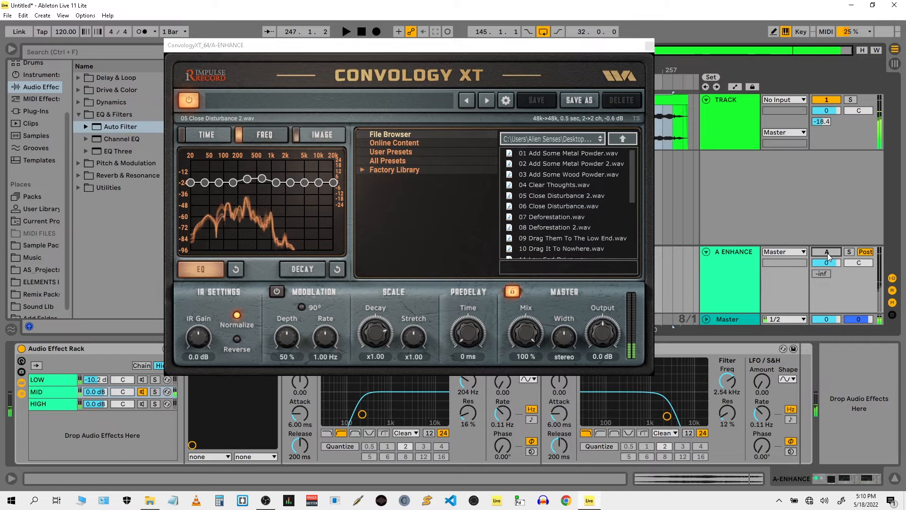
pyautogui.press('space')
pyautogui.click(650, 45)
# Step: Play the loop from bar 145 and compare it repeatedly with the A ENHANCE return off and on
pyautogui.click(533, 82)
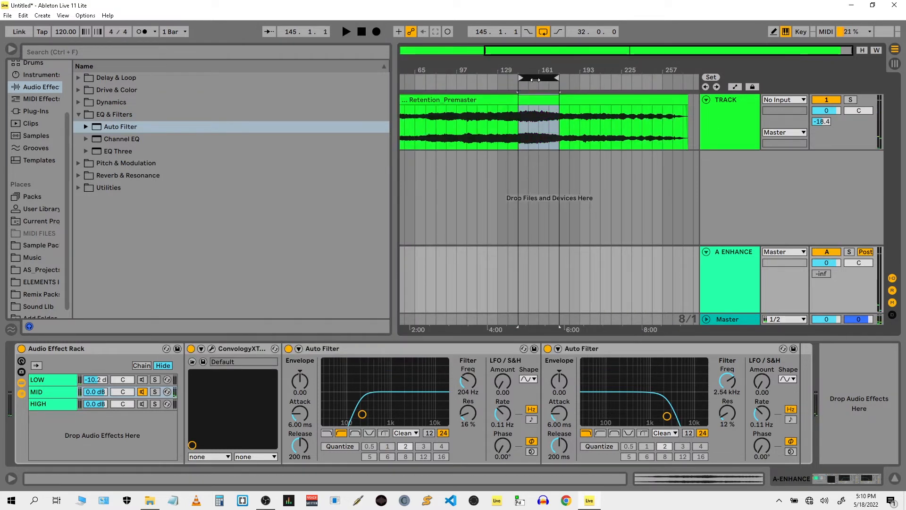
pyautogui.press('space')
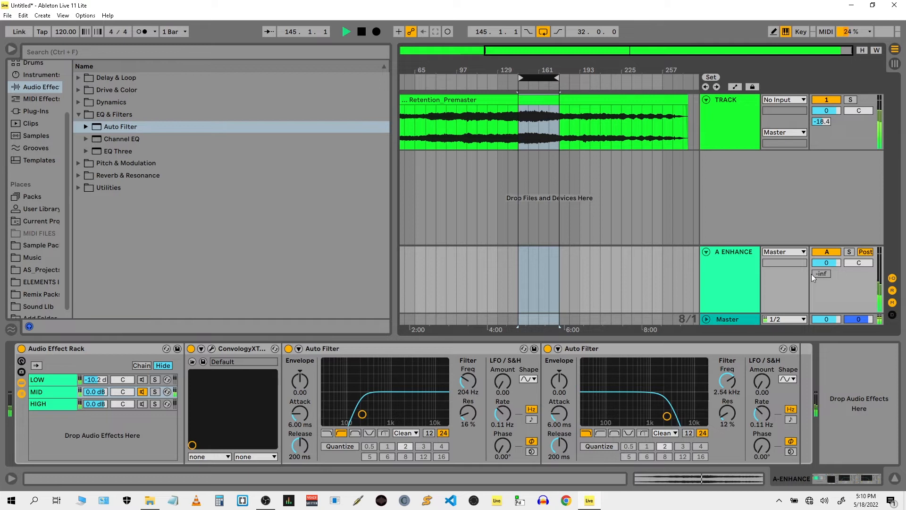
pyautogui.click(826, 254)
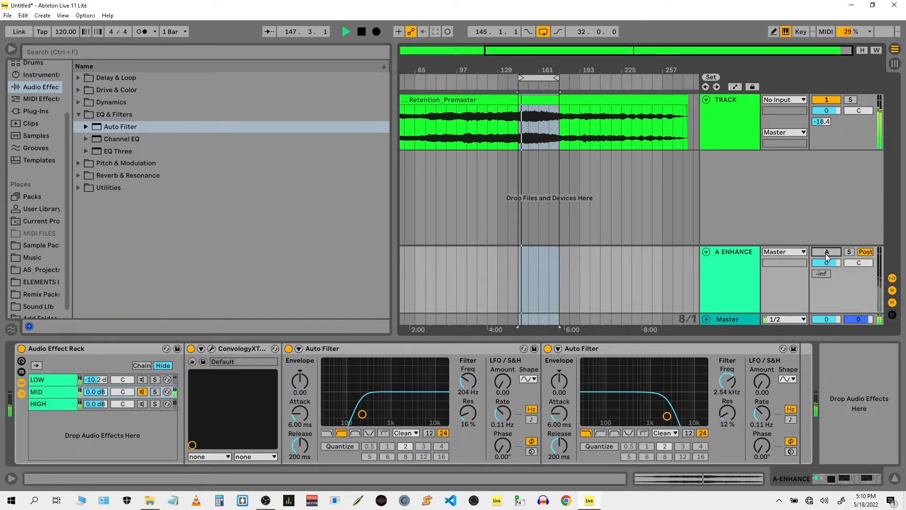
pyautogui.click(825, 253)
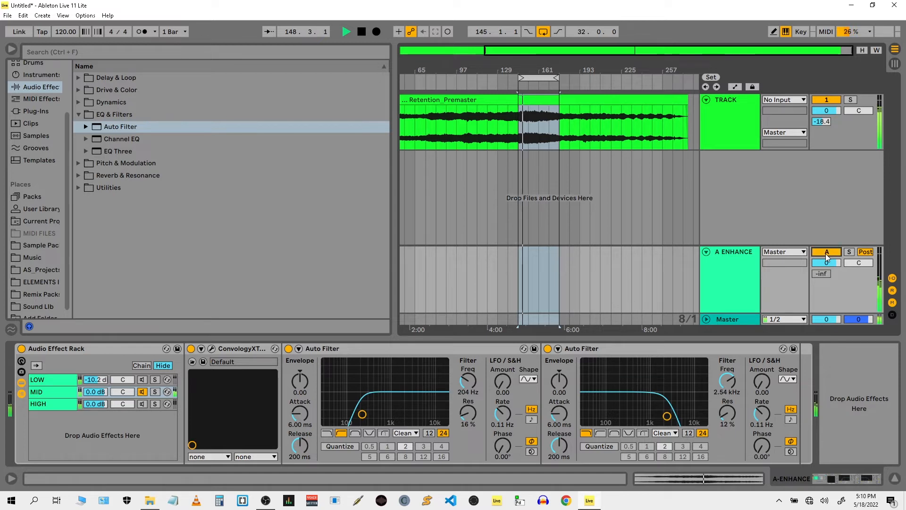
pyautogui.click(825, 254)
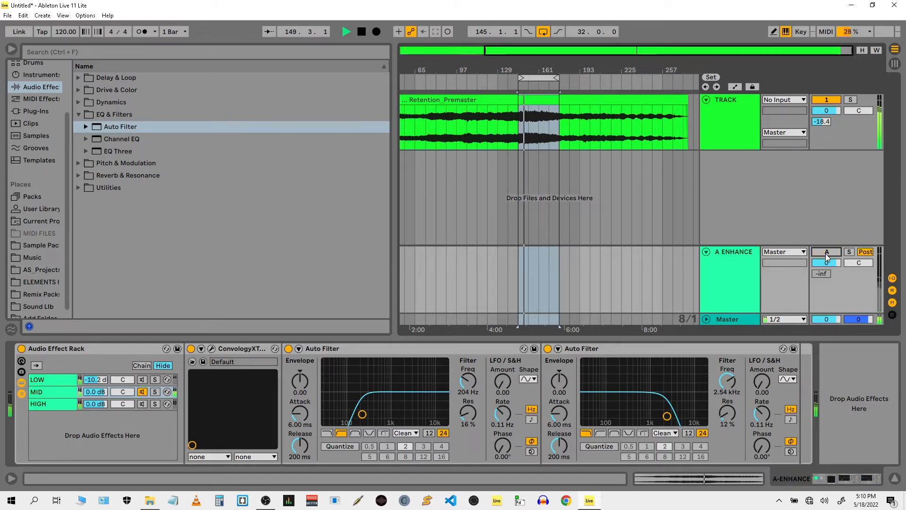
pyautogui.click(825, 254)
pyautogui.click(826, 253)
pyautogui.click(826, 254)
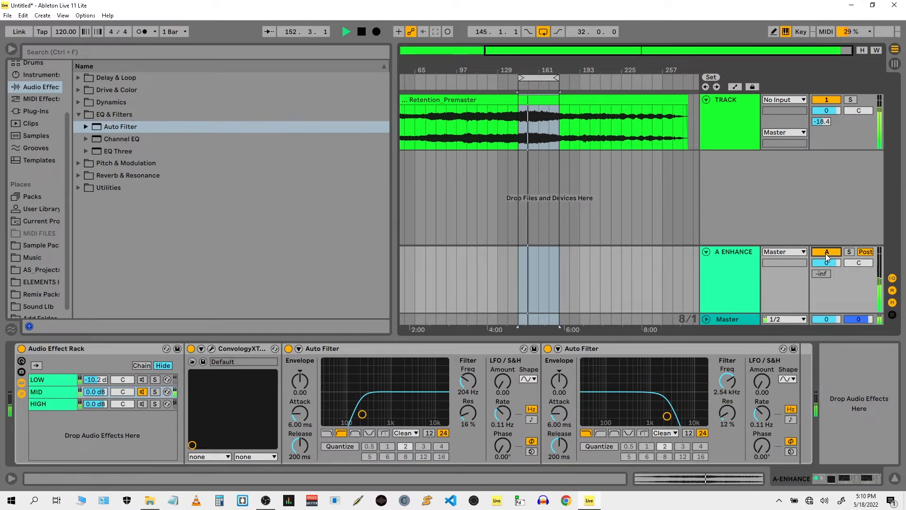
pyautogui.press('space')
# Step: Listen briefly to the soloed A ENHANCE return and add the Acoustic.adv compressor preset after the second Auto Filter
pyautogui.click(848, 253)
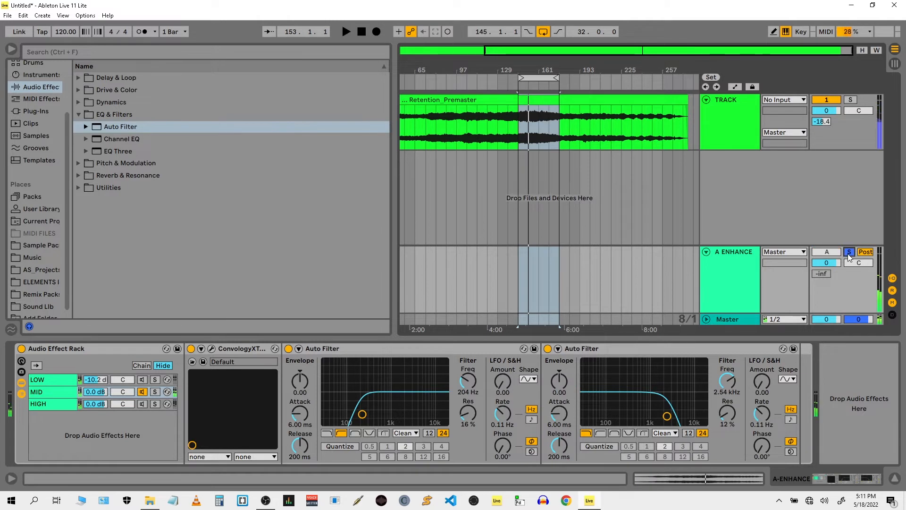
pyautogui.press('space')
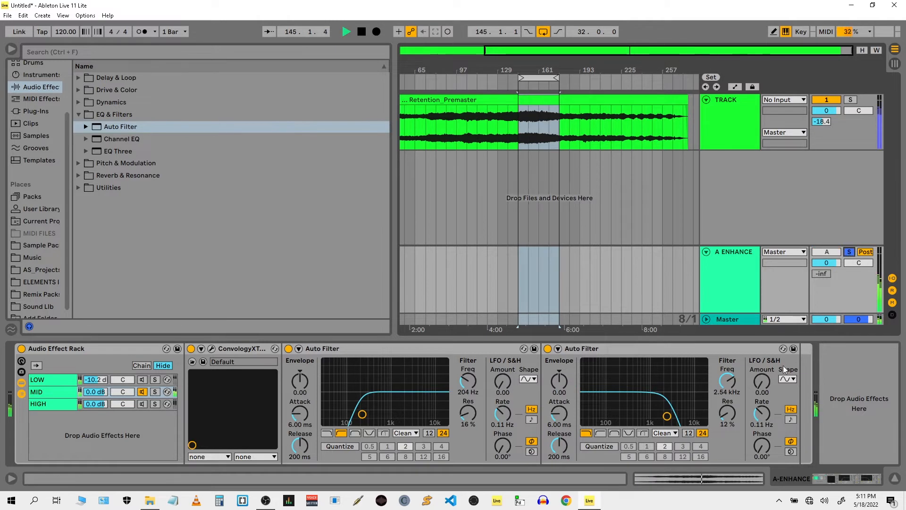
pyautogui.click(80, 103)
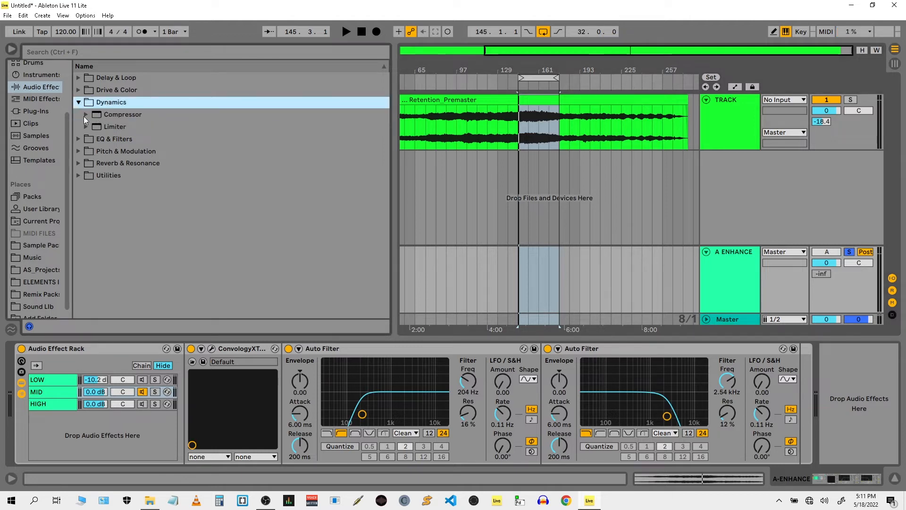
pyautogui.click(90, 116)
pyautogui.moveTo(126, 143)
pyautogui.mouseDown()
pyautogui.moveTo(134, 138)
pyautogui.moveTo(818, 437)
pyautogui.moveTo(792, 425)
pyautogui.moveTo(803, 428)
pyautogui.mouseUp()
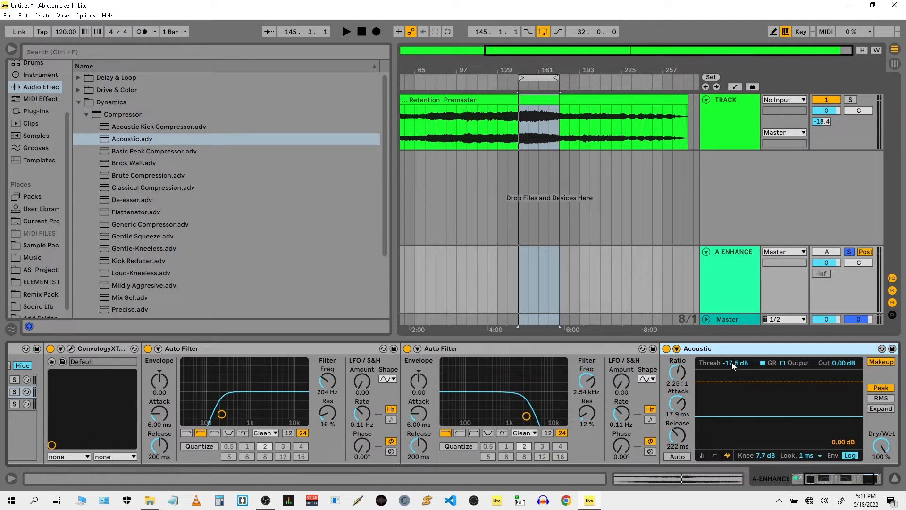
# Step: Set the Acoustic compressor's Dry/Wet to 20% while playing the soloed return
pyautogui.moveTo(881, 445); pyautogui.dragTo(881, 474)
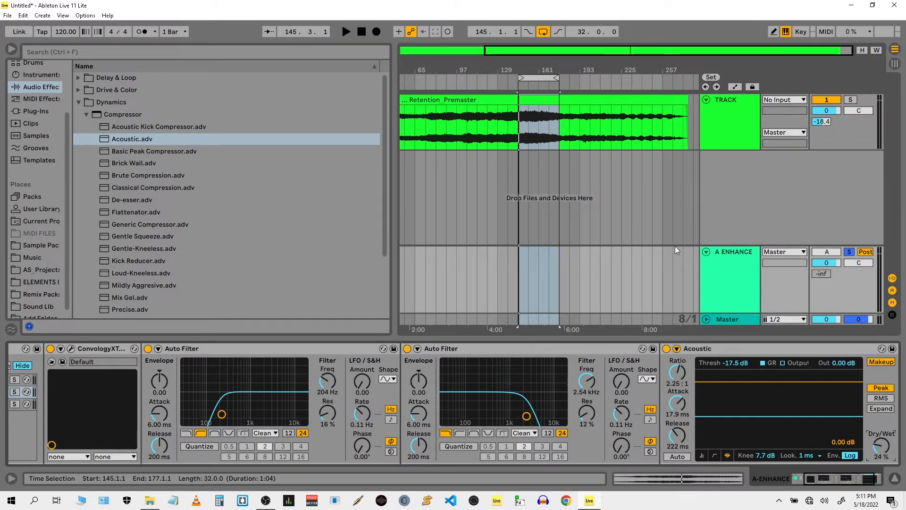
pyautogui.press('space')
pyautogui.moveTo(884, 451); pyautogui.dragTo(881, 402)
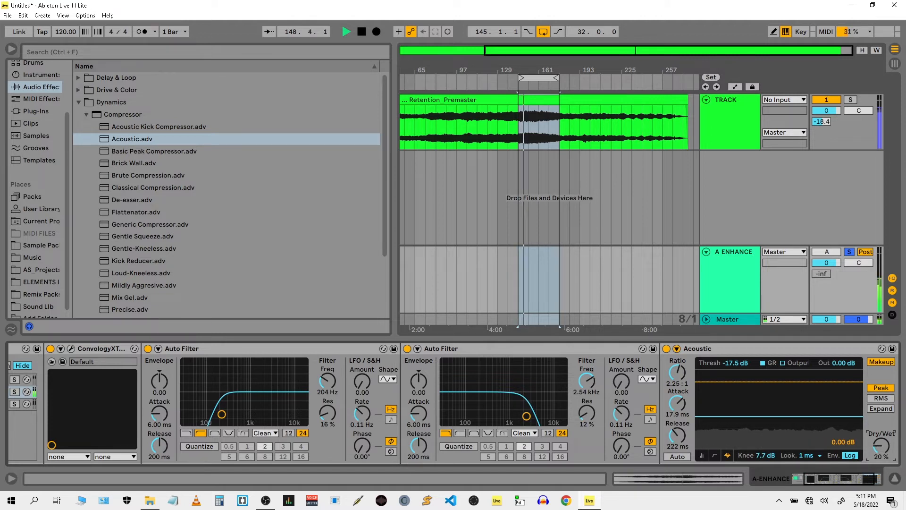
# Step: Unsolo the A ENHANCE return, compare the compressed blend with the return off and on, and stop playback
pyautogui.click(850, 252)
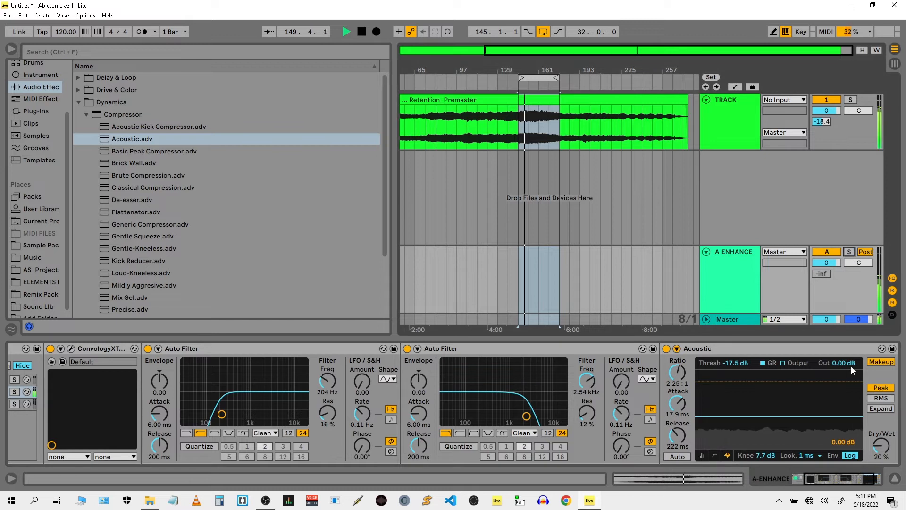
pyautogui.click(821, 252)
pyautogui.click(820, 254)
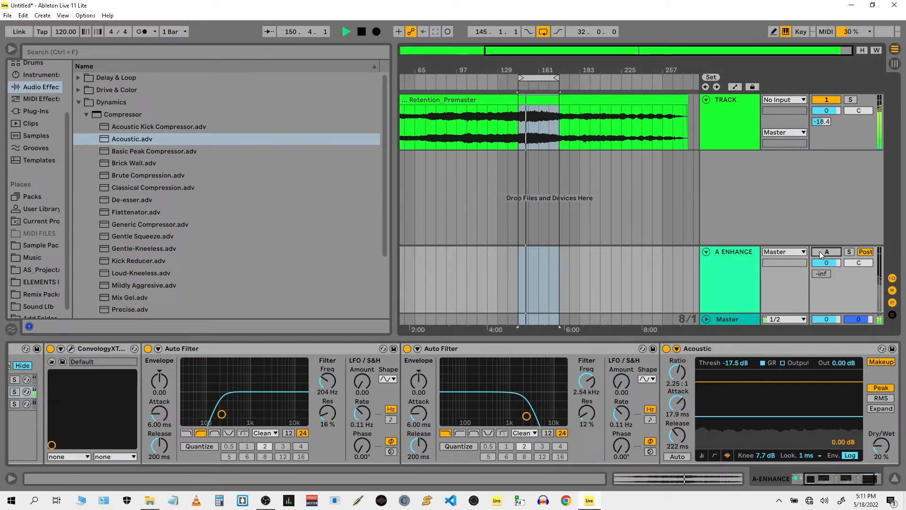
pyautogui.click(820, 252)
pyautogui.press('space')
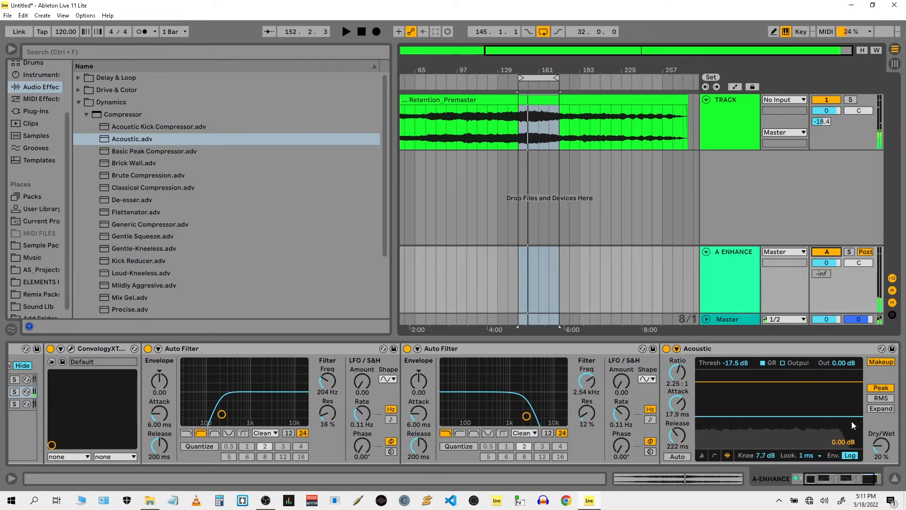
# Step: Lower the Acoustic compressor's threshold to -35.0 dB and set its Dry/Wet to 17% during playback
pyautogui.moveTo(842, 417); pyautogui.dragTo(842, 433)
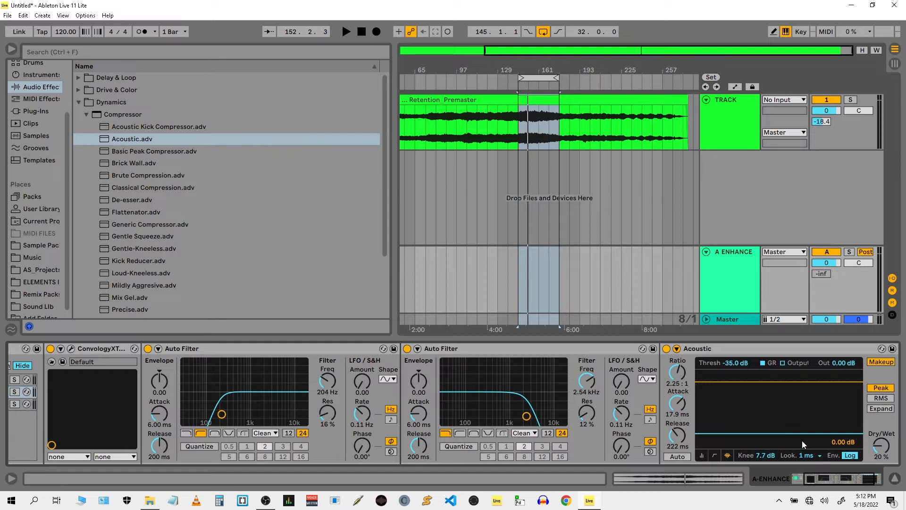
pyautogui.press('space')
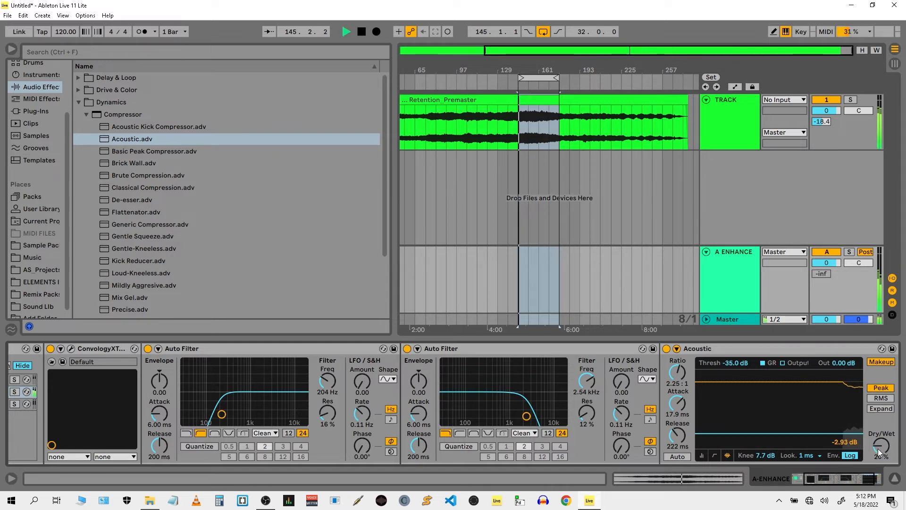
pyautogui.moveTo(878, 448); pyautogui.dragTo(878, 456)
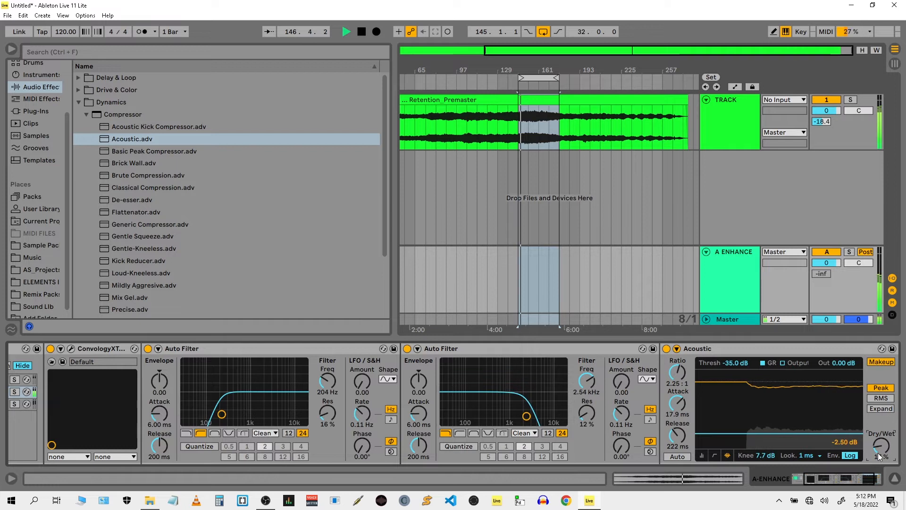
# Step: Compare the track with the A ENHANCE return off and on in the loop and again from bar 241
pyautogui.click(827, 254)
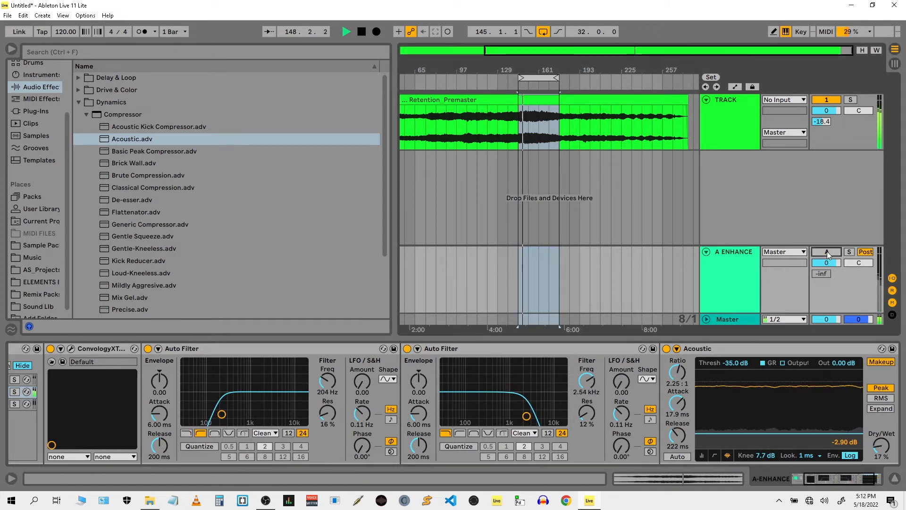
pyautogui.click(826, 251)
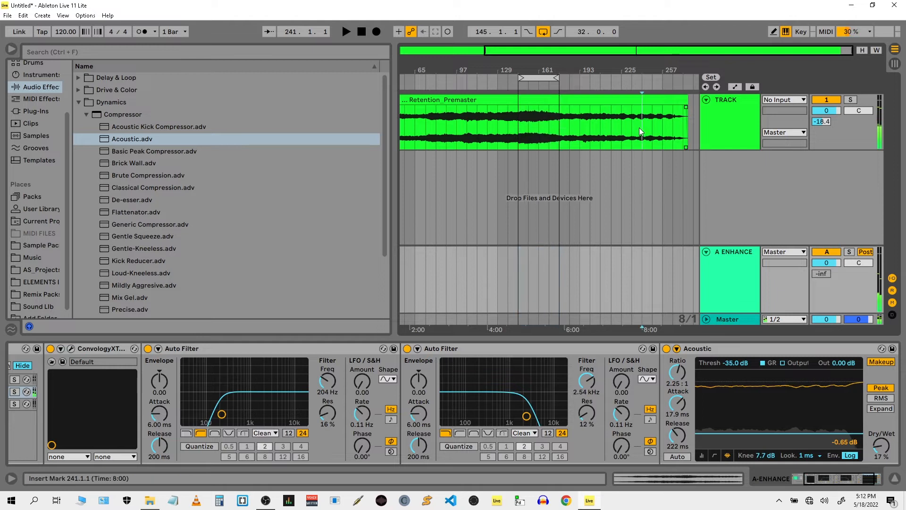
pyautogui.click(641, 128)
pyautogui.click(832, 252)
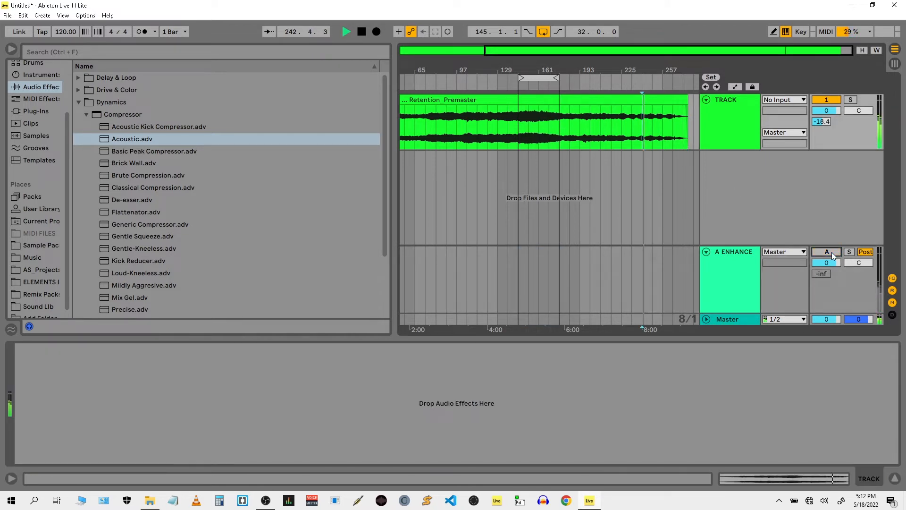
pyautogui.click(831, 252)
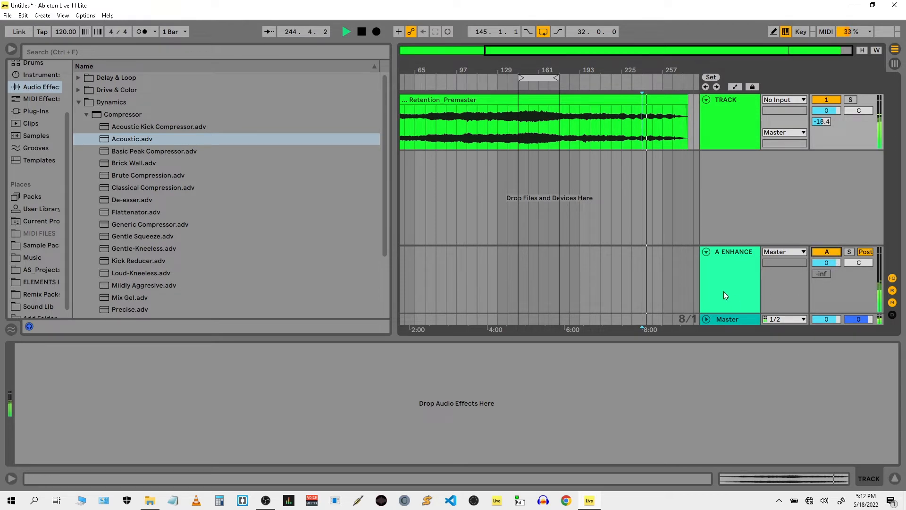
# Step: Check the track once more with the A ENHANCE return off and on, show the return's devices, and stop playback
pyautogui.click(837, 255)
pyautogui.click(838, 254)
pyautogui.click(709, 275)
pyautogui.press('space')
# Step: Raise the MID chain's Convology XT EQ point just below 200 Hz slightly, level with the boosted neighbouring points, and start playback
pyautogui.moveTo(847, 476); pyautogui.dragTo(784, 480)
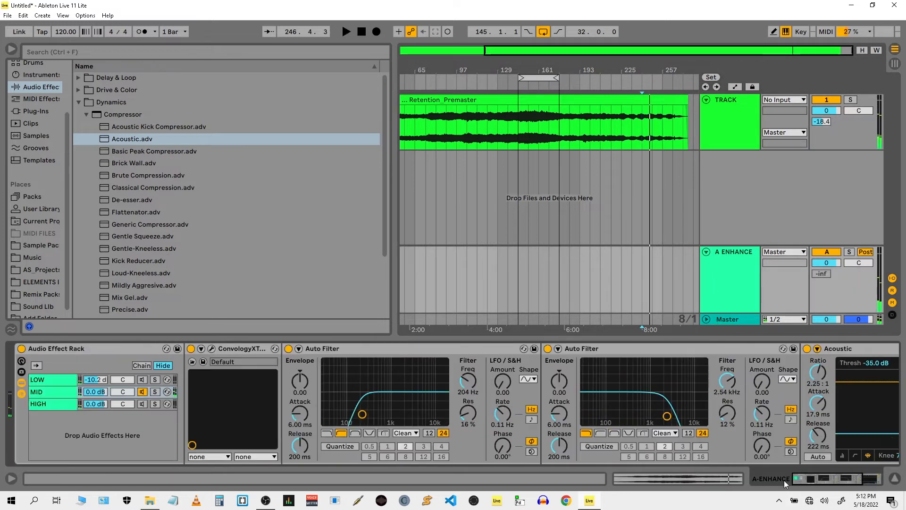
pyautogui.click(212, 349)
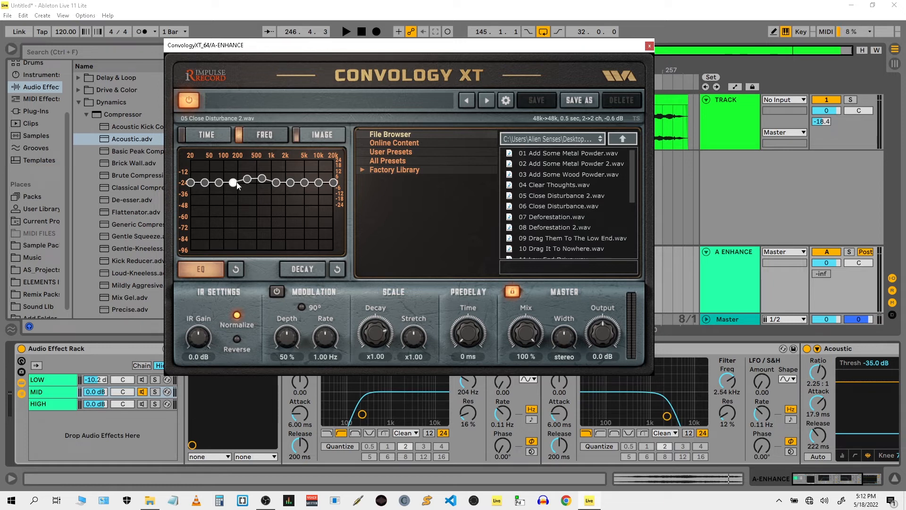
pyautogui.moveTo(236, 185); pyautogui.dragTo(237, 183)
pyautogui.press('space')
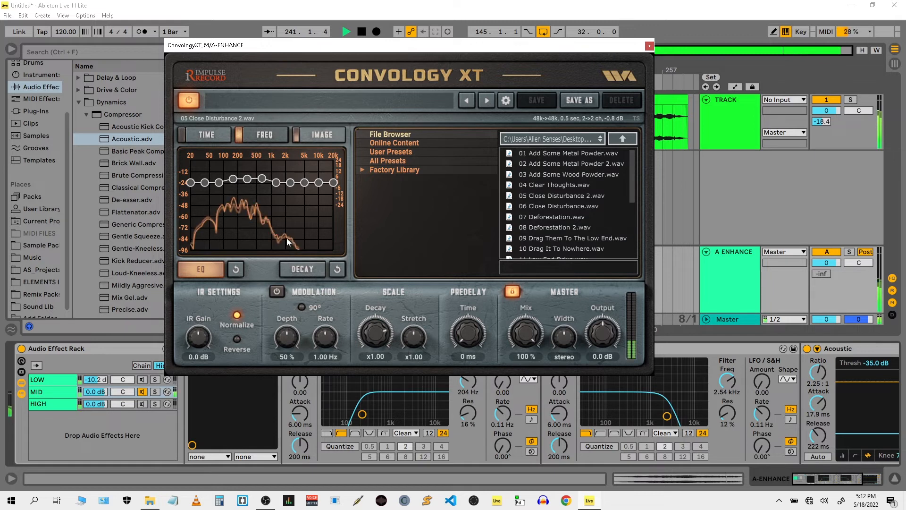
# Step: Compare the adjusted MID EQ with the A ENHANCE return off and on from bar 241, and close the Convology XT window
pyautogui.click(829, 252)
pyautogui.click(829, 252)
pyautogui.press('space')
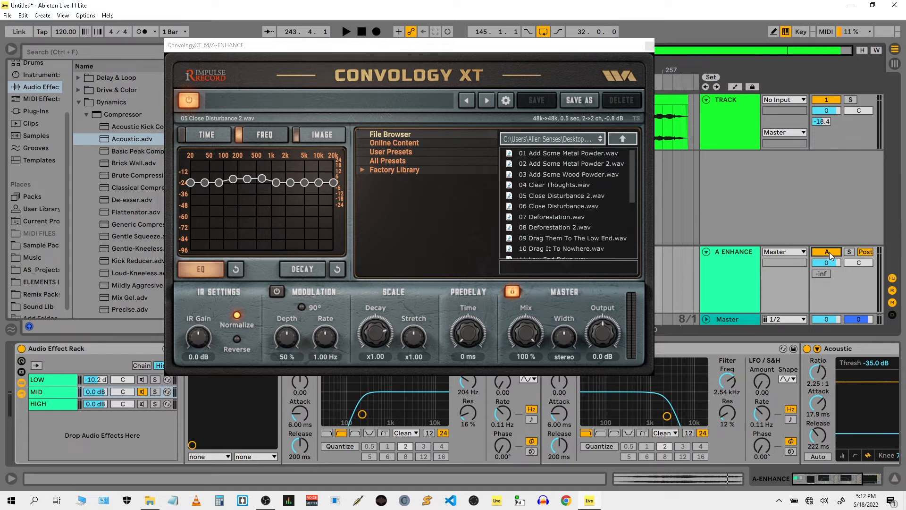
pyautogui.press('space')
pyautogui.click(827, 252)
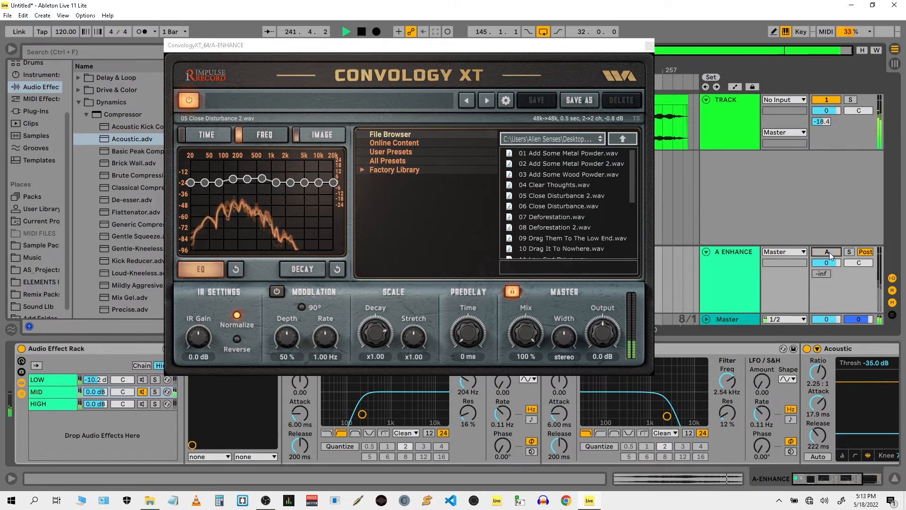
pyautogui.click(826, 252)
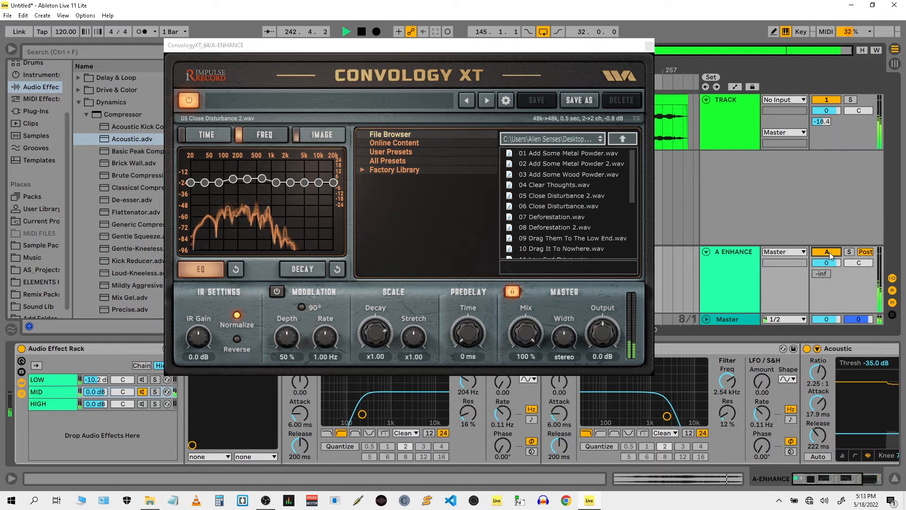
pyautogui.click(829, 252)
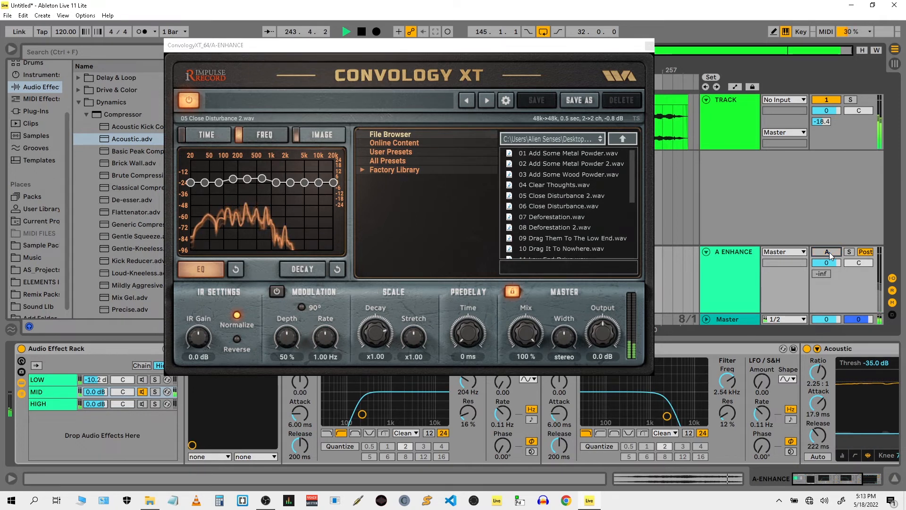
pyautogui.click(829, 252)
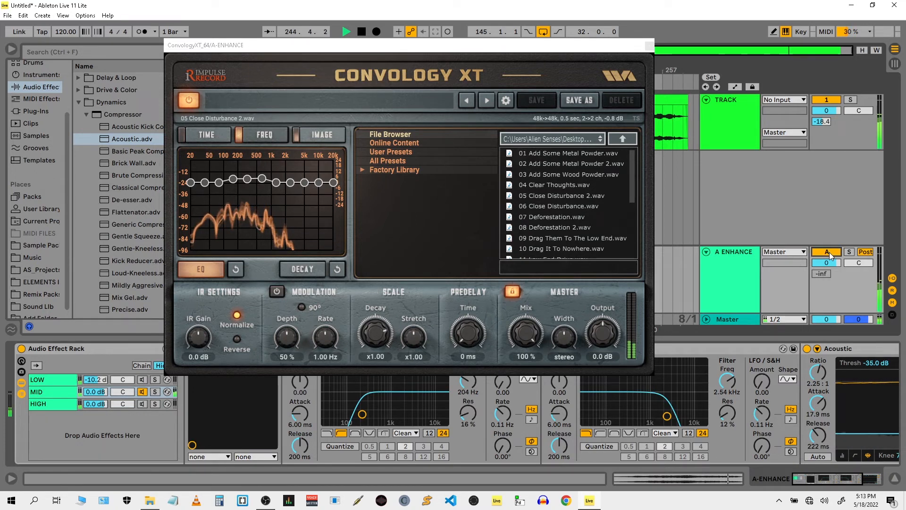
pyautogui.click(649, 46)
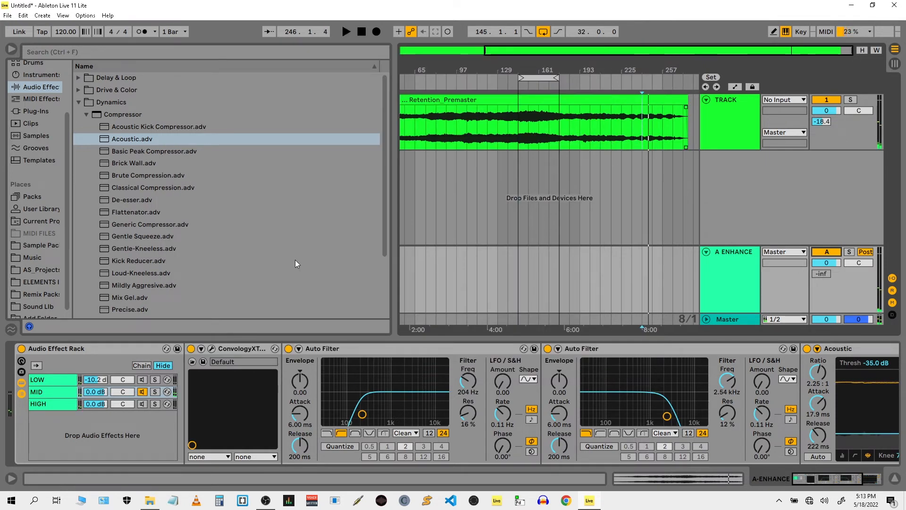
# Step: Activate the LOW chain alongside the MID chain and play the looped section from bar 145
pyautogui.click(142, 380)
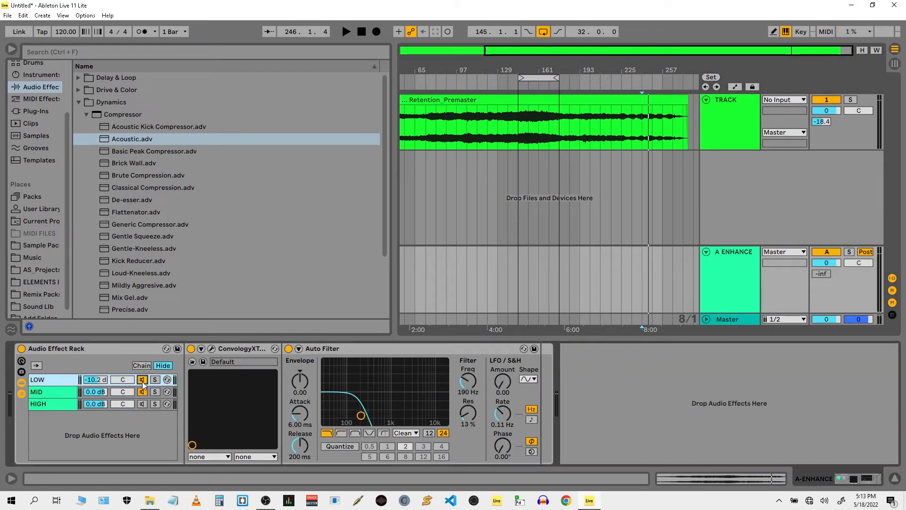
pyautogui.click(47, 394)
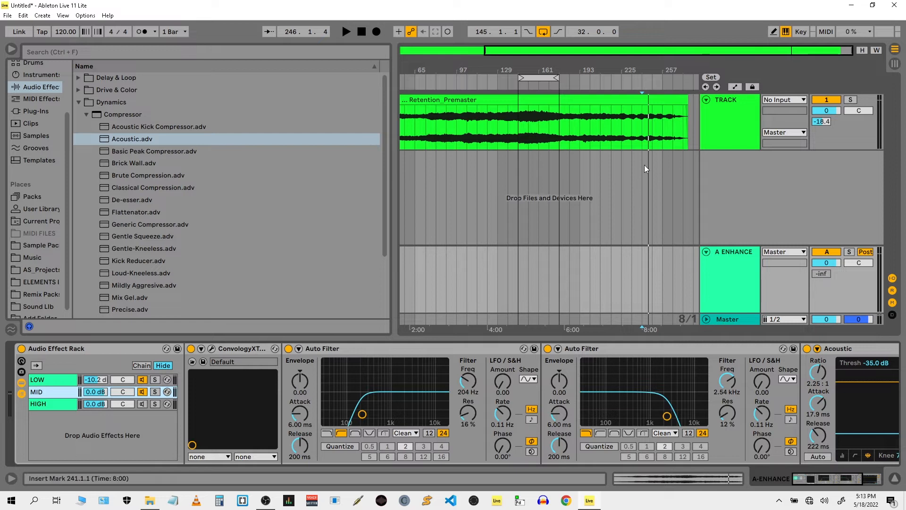
pyautogui.click(540, 78)
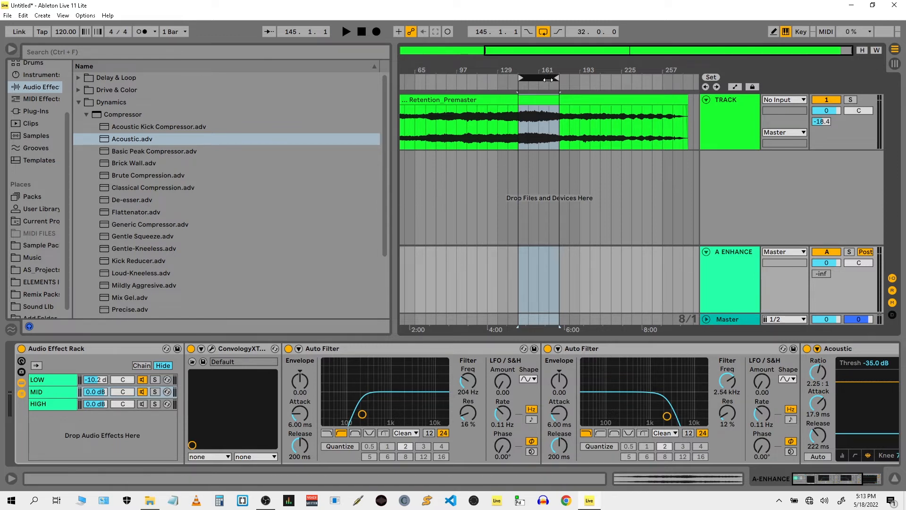
pyautogui.press('space')
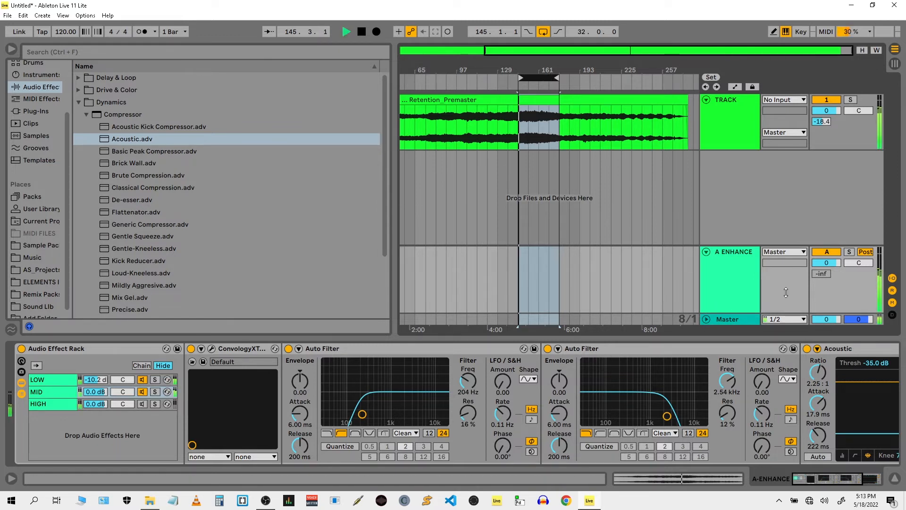
# Step: Compare the loop with the combined LOW and MID enhancement switched off and on at the A ENHANCE return
pyautogui.click(829, 253)
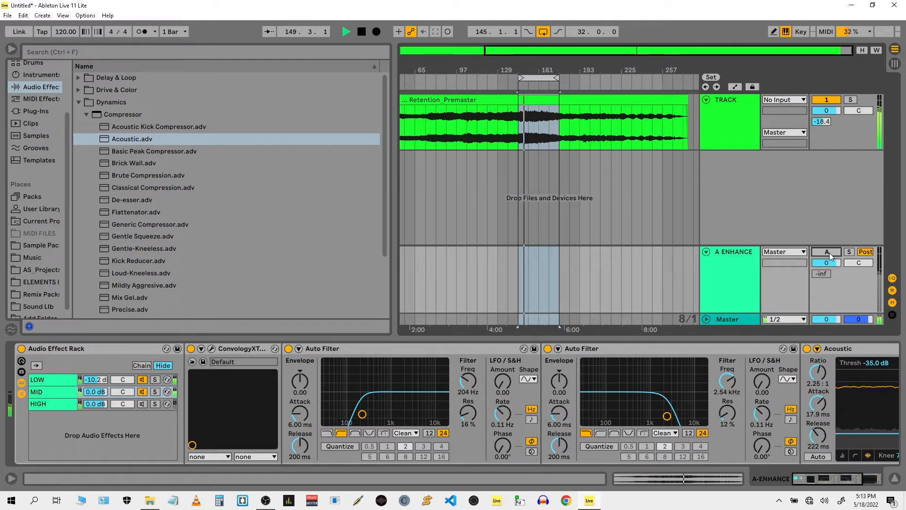
pyautogui.click(829, 253)
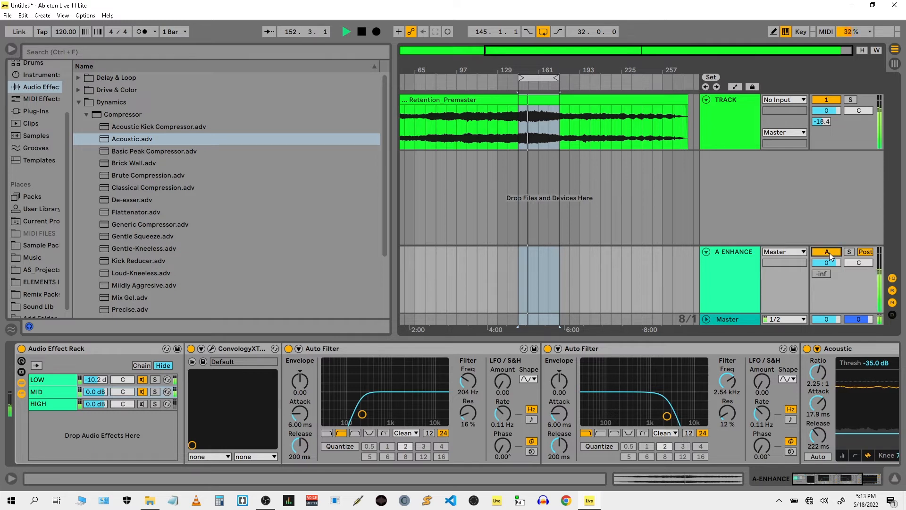
pyautogui.click(829, 253)
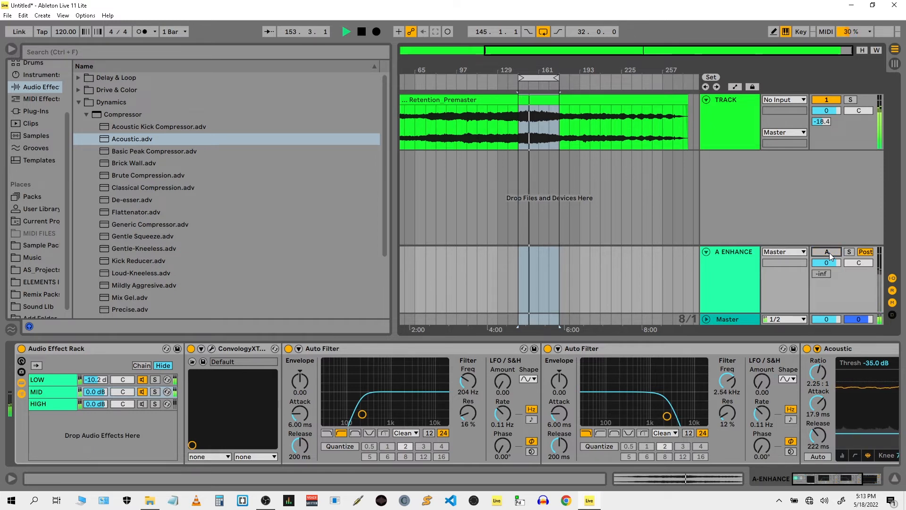
pyautogui.click(828, 253)
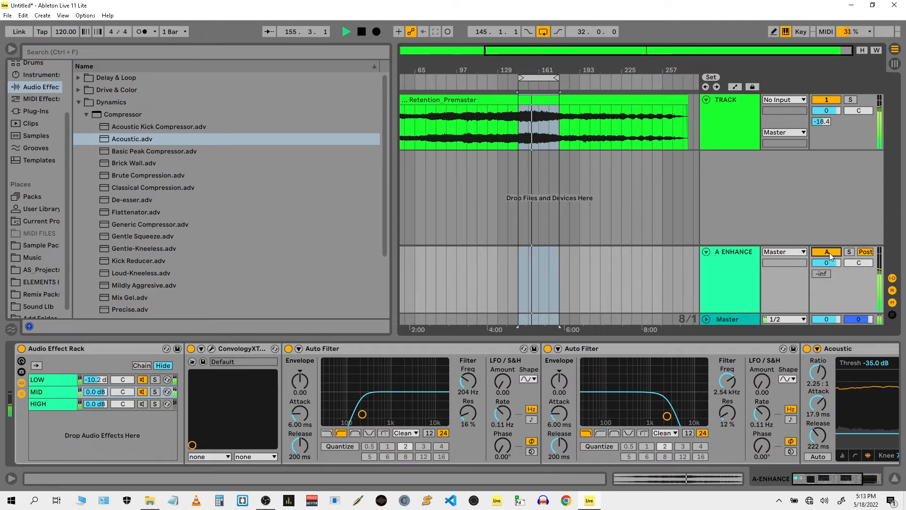
pyautogui.click(829, 253)
pyautogui.click(828, 253)
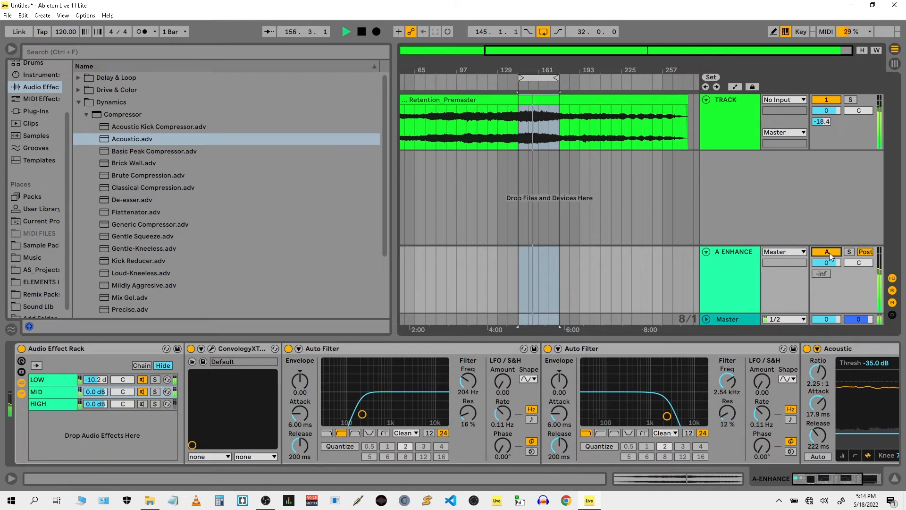
pyautogui.click(828, 253)
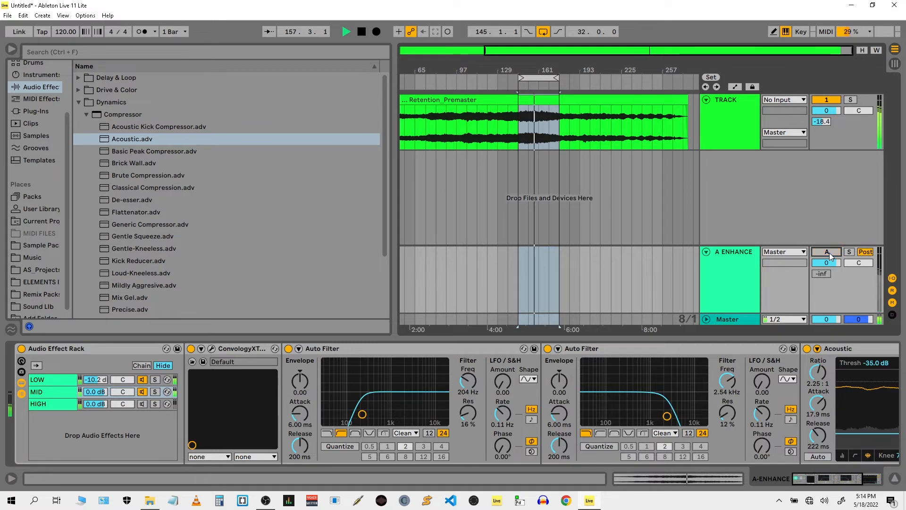
# Step: Play the track from bar 241 and compare it with the A ENHANCE return on and off, leaving it on
pyautogui.click(641, 130)
pyautogui.click(837, 252)
pyautogui.click(837, 252)
pyautogui.click(837, 252)
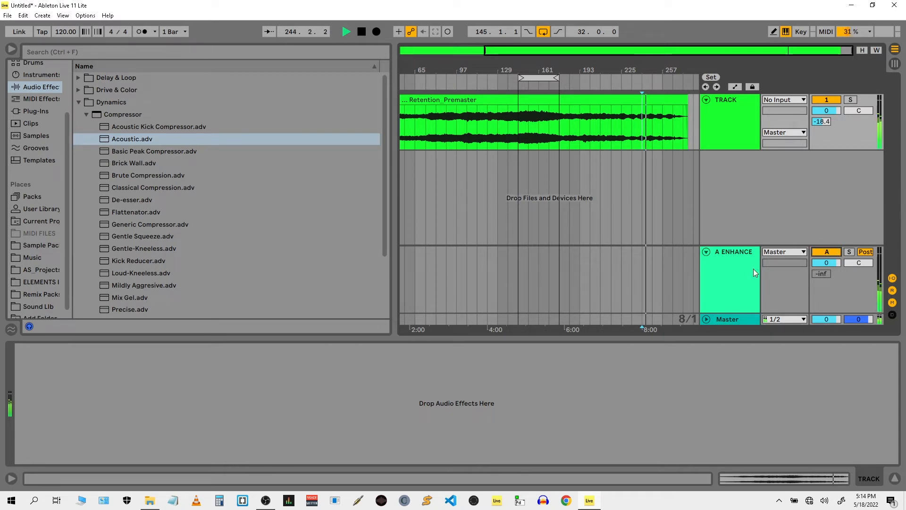
# Step: Play the track from bar 73 and repeatedly compare it with the A ENHANCE return off and on, leaving it on
pyautogui.click(428, 134)
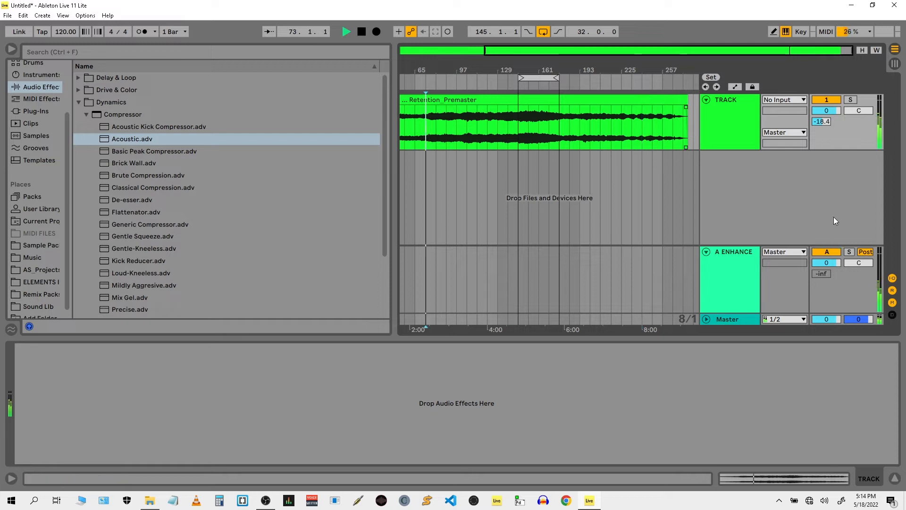
pyautogui.click(837, 253)
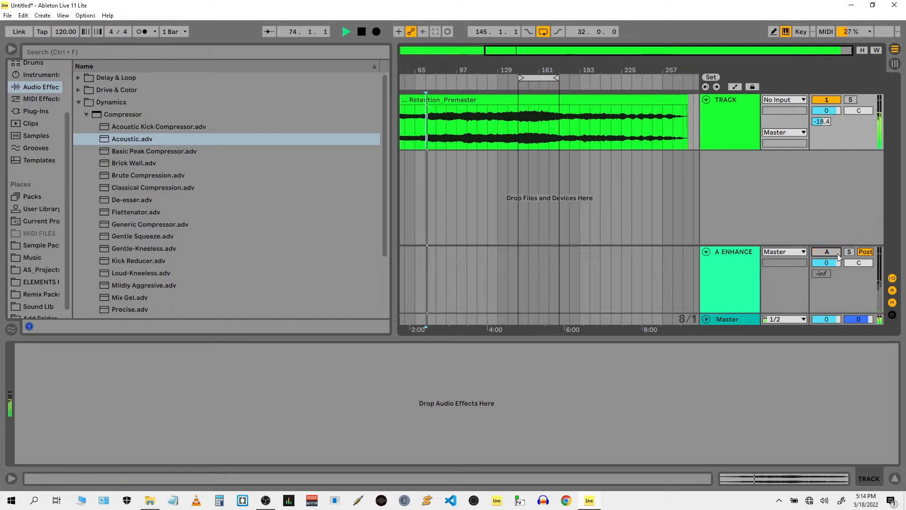
pyautogui.click(838, 253)
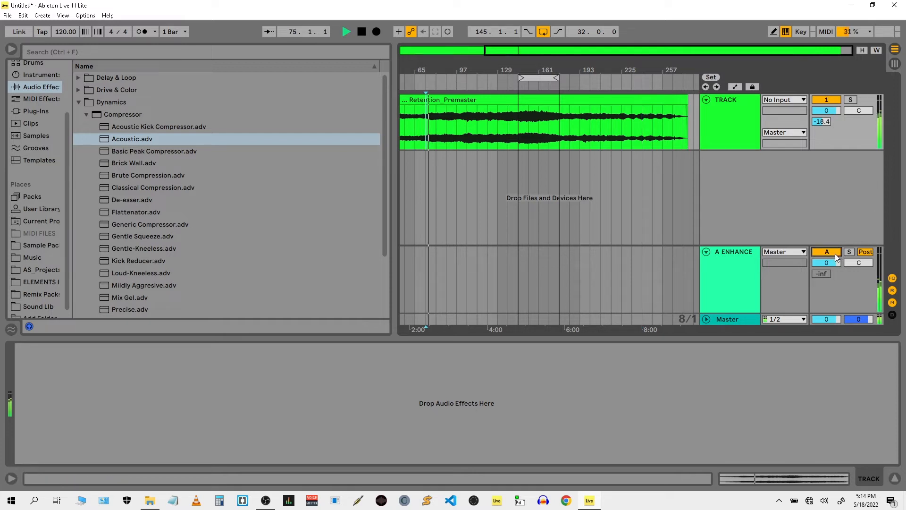
pyautogui.click(834, 253)
pyautogui.click(834, 254)
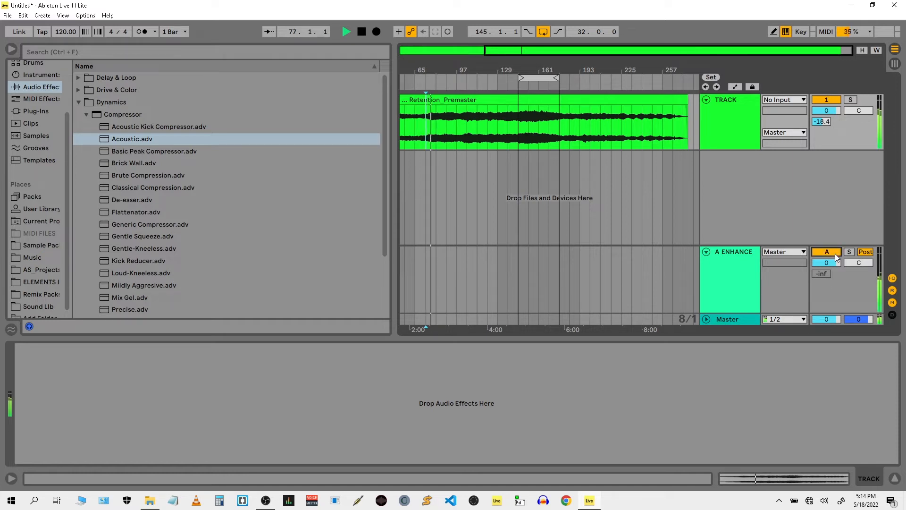
pyautogui.click(834, 254)
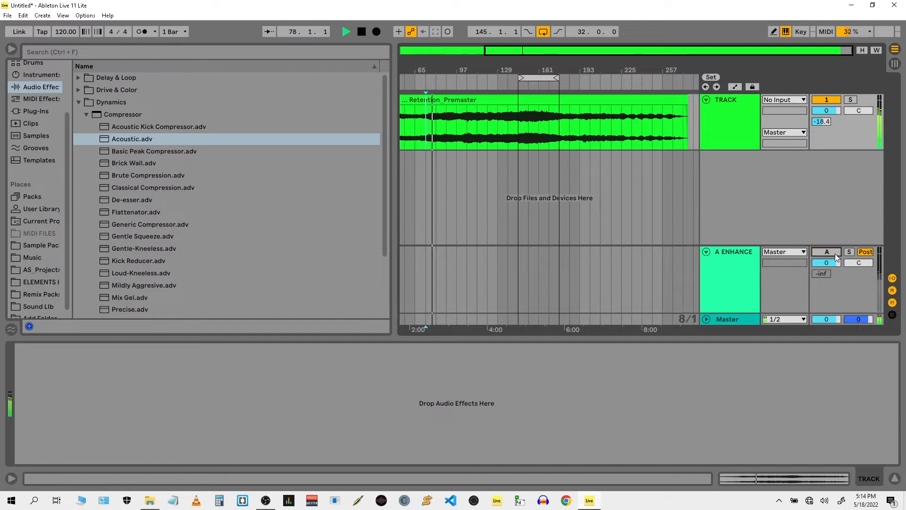
pyautogui.click(834, 253)
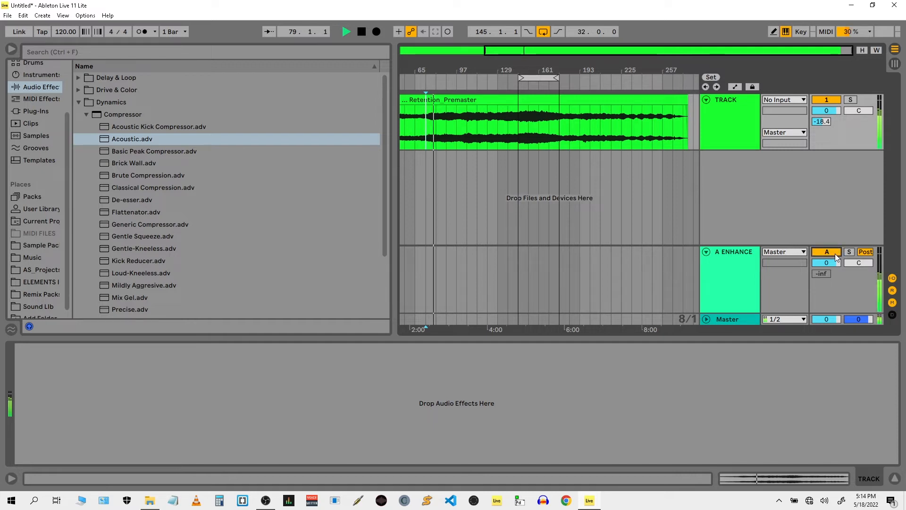
pyautogui.click(834, 253)
pyautogui.click(835, 253)
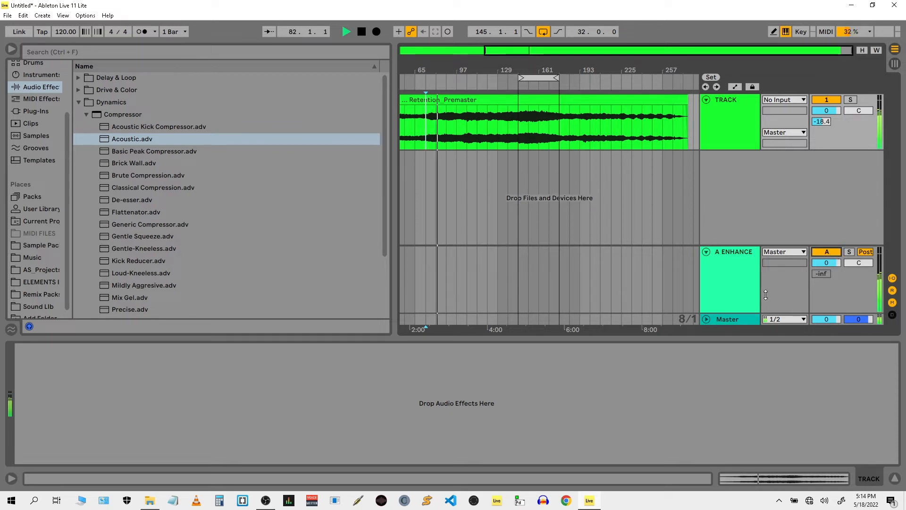
pyautogui.click(827, 252)
pyautogui.click(828, 252)
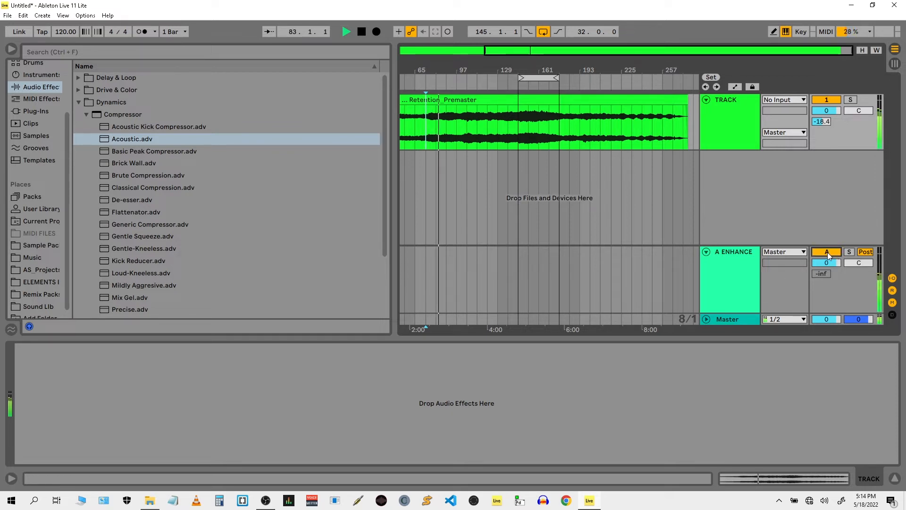
# Step: Stop playback, deactivate the LOW and MID chains in the A ENHANCE rack, and solo the HIGH chain
pyautogui.click(726, 261)
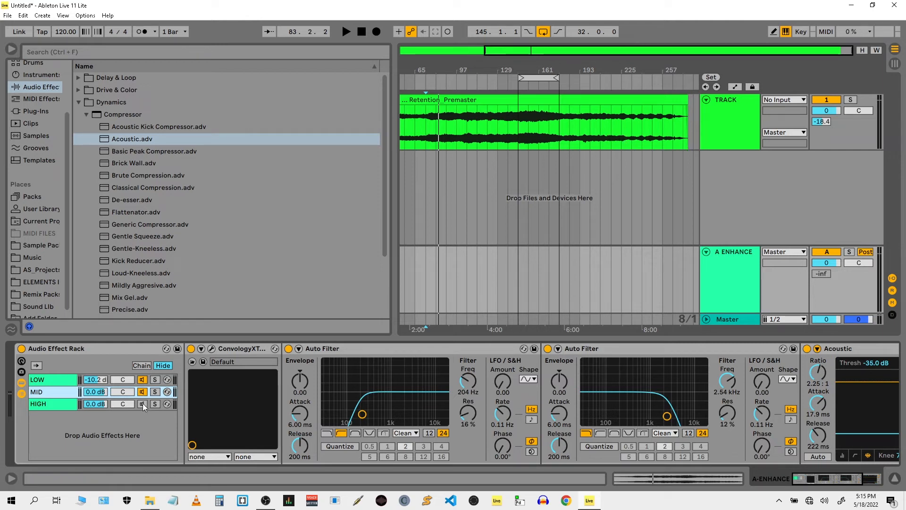
pyautogui.click(61, 404)
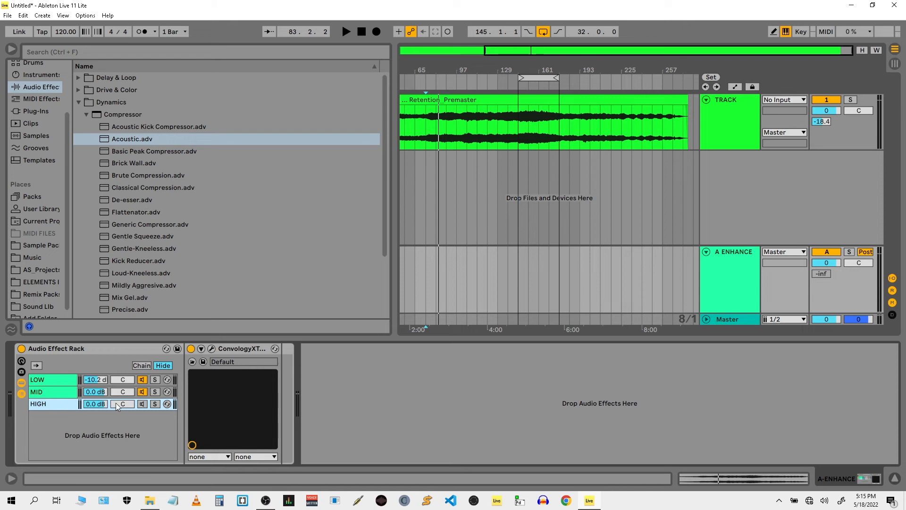
pyautogui.click(142, 389)
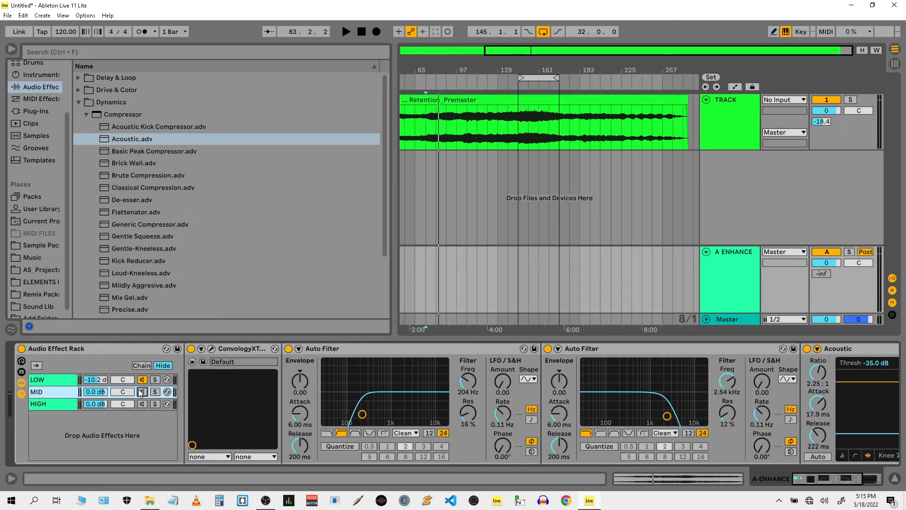
pyautogui.click(140, 383)
pyautogui.click(152, 403)
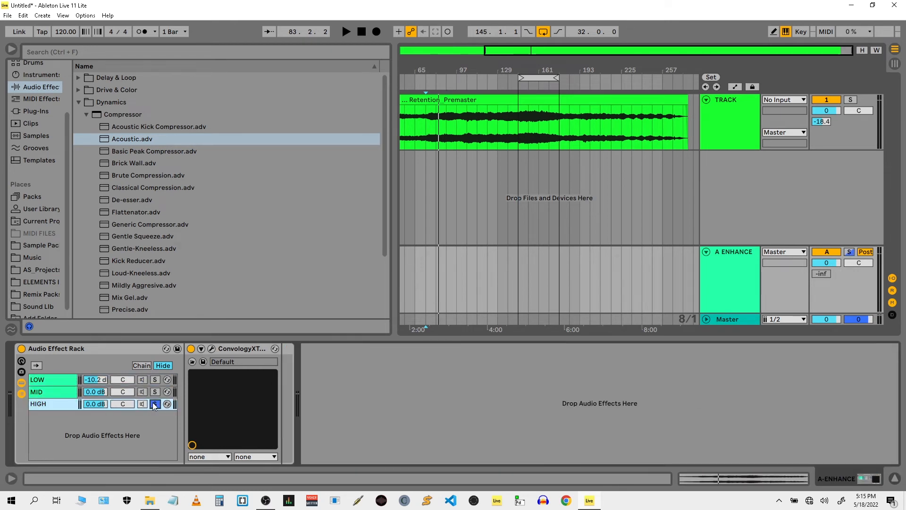
# Step: Add an Auto Filter after Convology XT on the HIGH chain and set it to high-pass
pyautogui.click(81, 101)
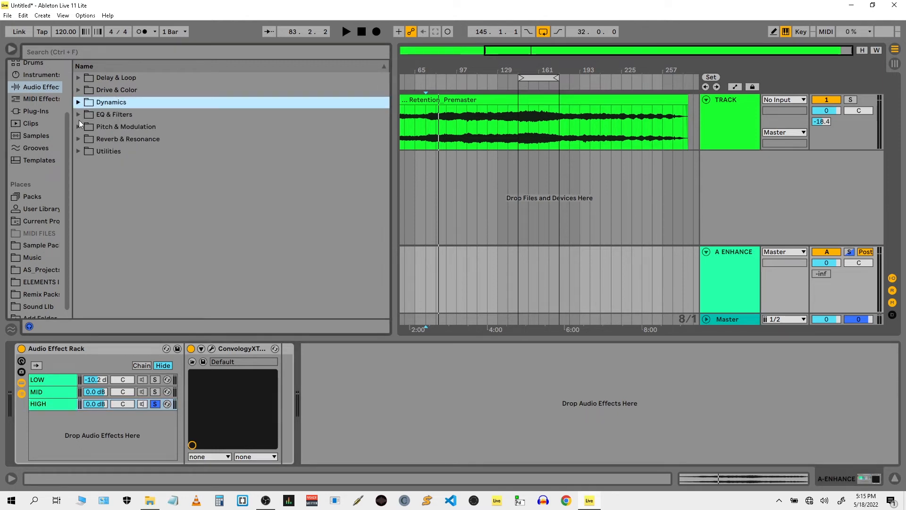
pyautogui.click(78, 118)
pyautogui.moveTo(121, 130); pyautogui.dragTo(279, 375)
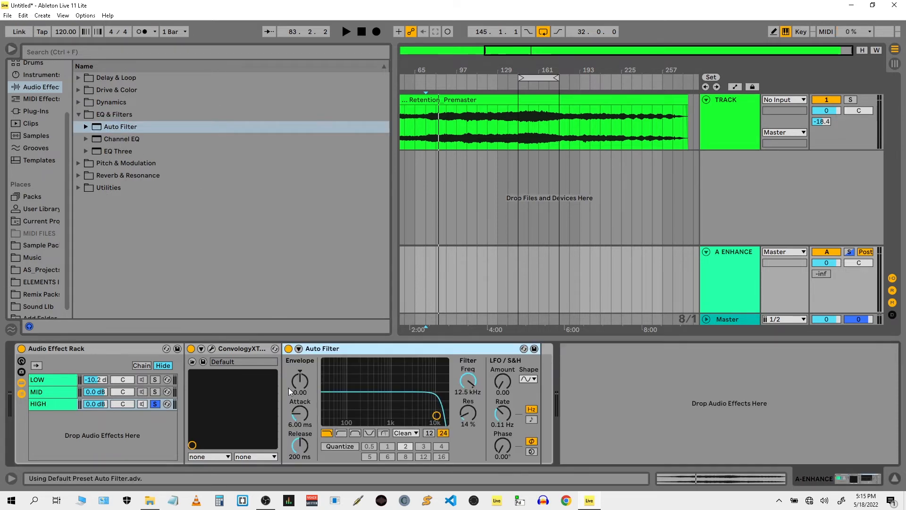
pyautogui.click(340, 433)
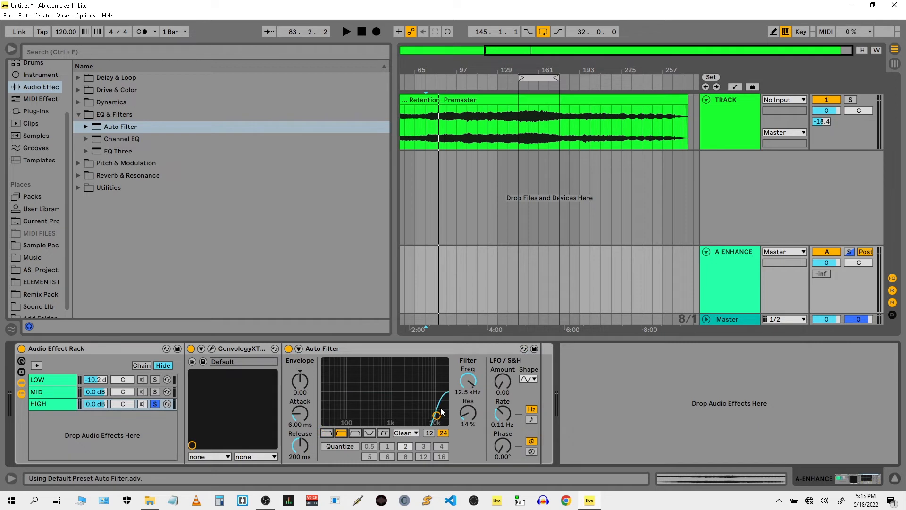
# Step: Set the HIGH chain's Auto Filter cutoff to 1.66 kHz with 9.3% resonance
pyautogui.moveTo(443, 414); pyautogui.dragTo(407, 415)
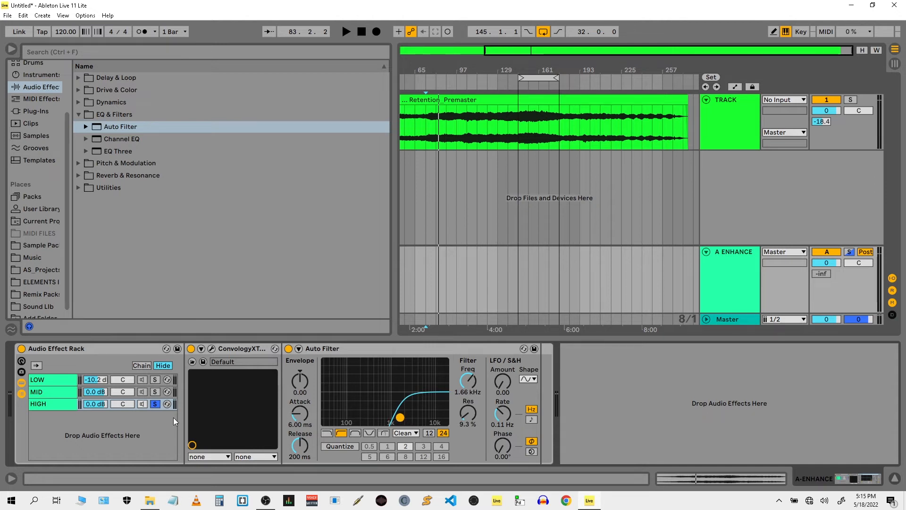
# Step: Load 13 Minor Crater.wav into the HIGH chain's Convology XT, set its mix to 100% and play the track
pyautogui.click(209, 352)
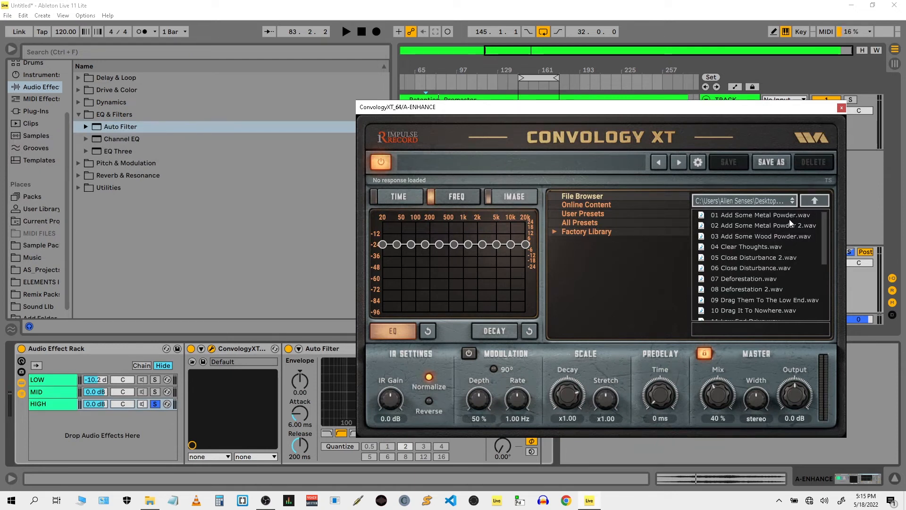
pyautogui.moveTo(824, 249); pyautogui.dragTo(824, 285)
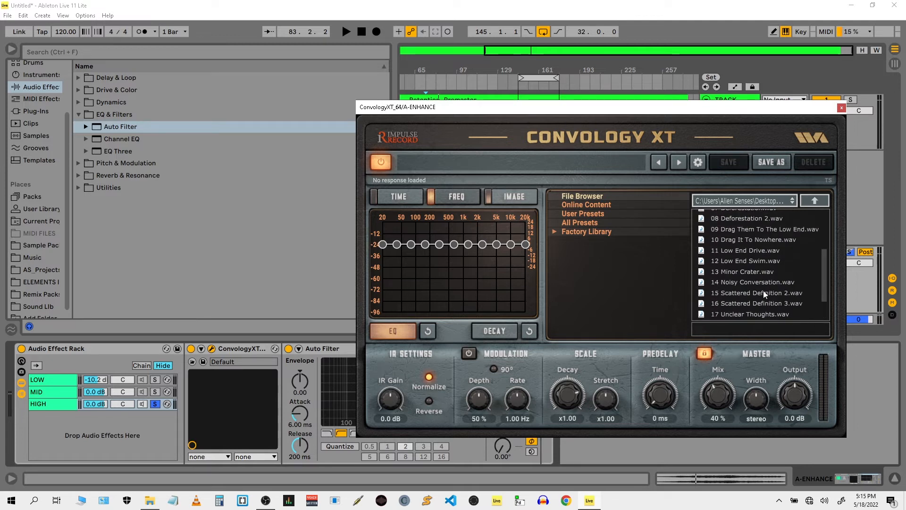
pyautogui.click(761, 274)
pyautogui.press('space')
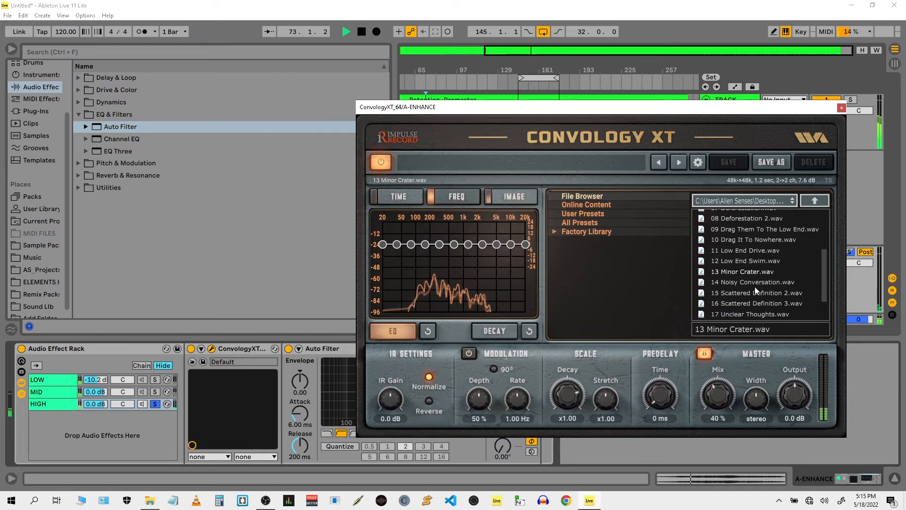
pyautogui.moveTo(718, 403); pyautogui.dragTo(755, 293)
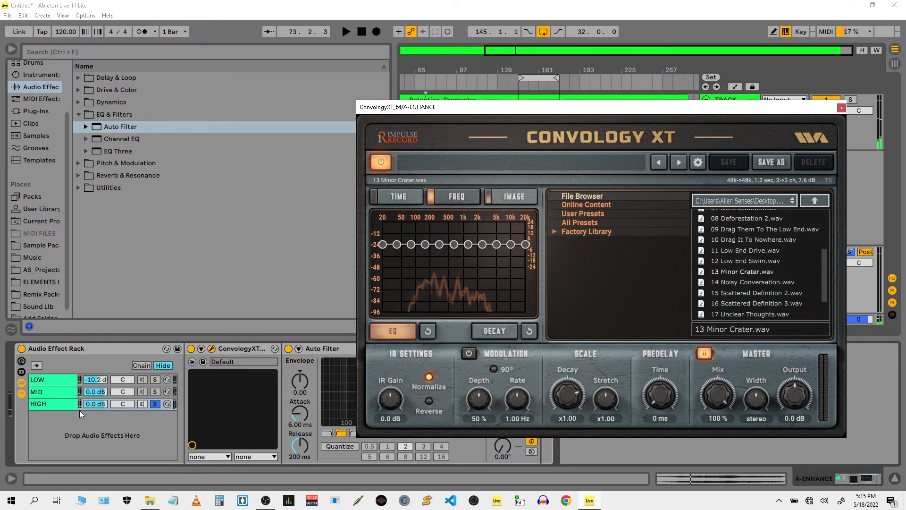
# Step: Solo the A ENHANCE return, audition impulse responses on the HIGH chain and keep 07 Deforestation.wav at 50% mix, stopping playback
pyautogui.click(64, 407)
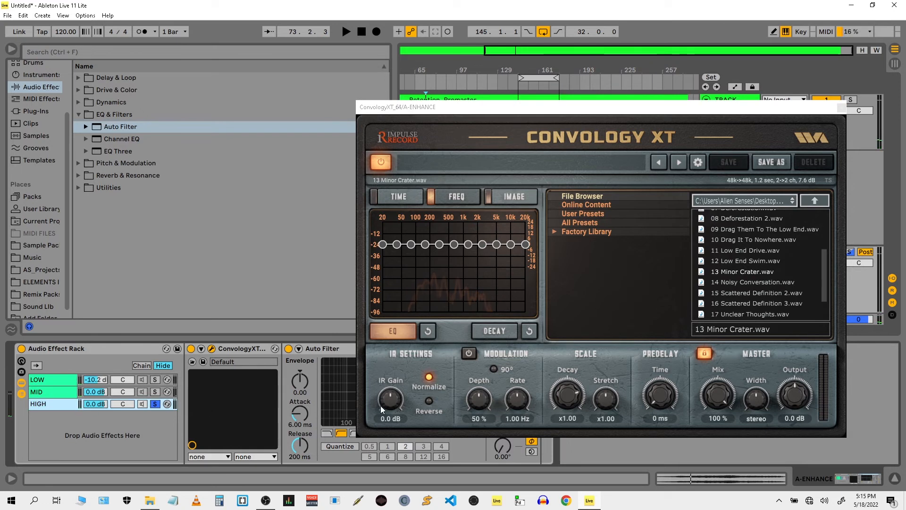
pyautogui.click(851, 252)
pyautogui.click(765, 282)
pyautogui.click(764, 265)
pyautogui.click(763, 220)
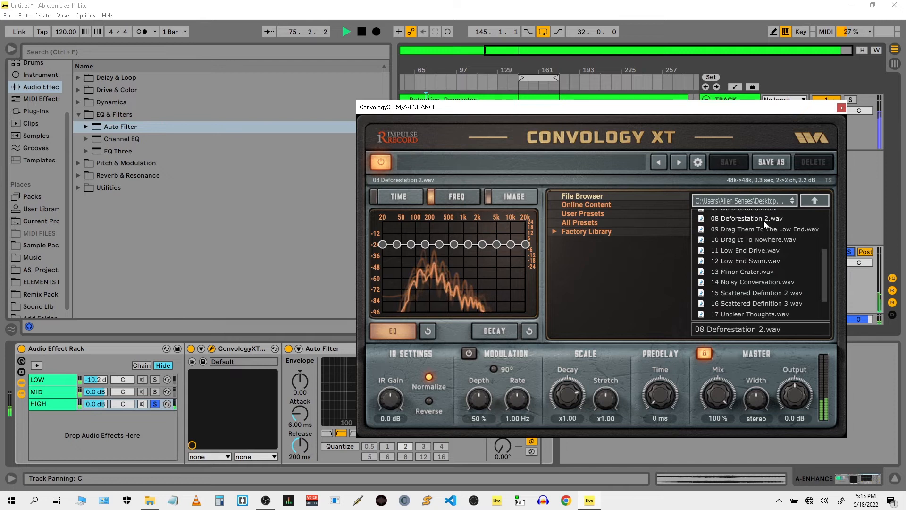
pyautogui.moveTo(822, 265); pyautogui.dragTo(823, 238)
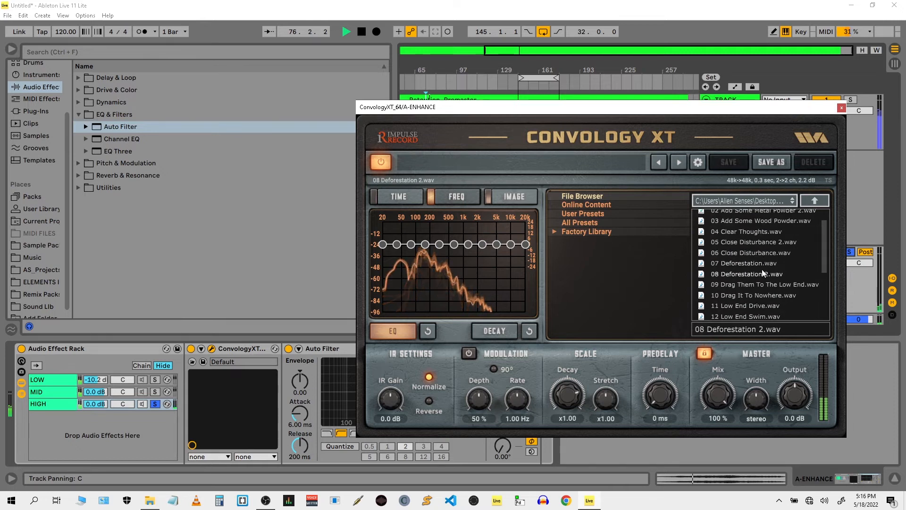
pyautogui.click(762, 263)
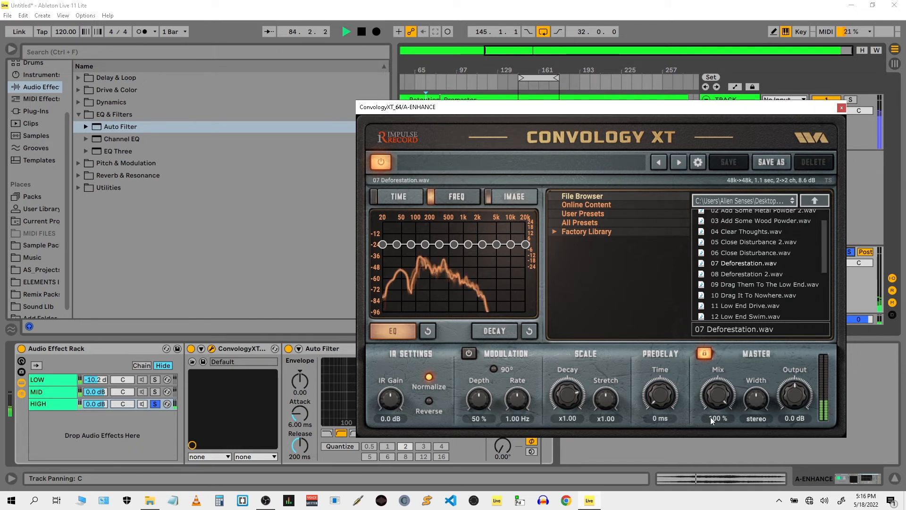
pyautogui.moveTo(717, 398); pyautogui.dragTo(732, 463)
pyautogui.press('space')
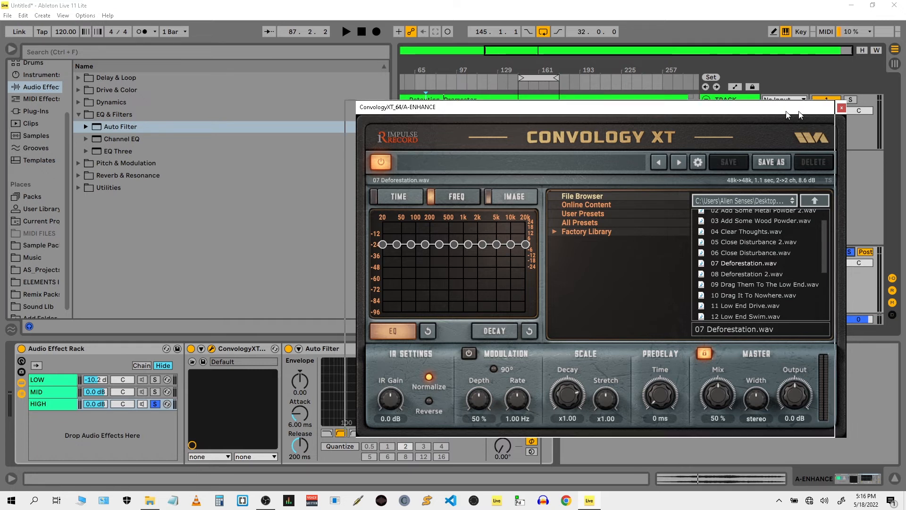
# Step: Unsolo the A ENHANCE return, play the track, close the Convology XT window and unsolo the HIGH chain
pyautogui.moveTo(807, 112); pyautogui.dragTo(586, 108)
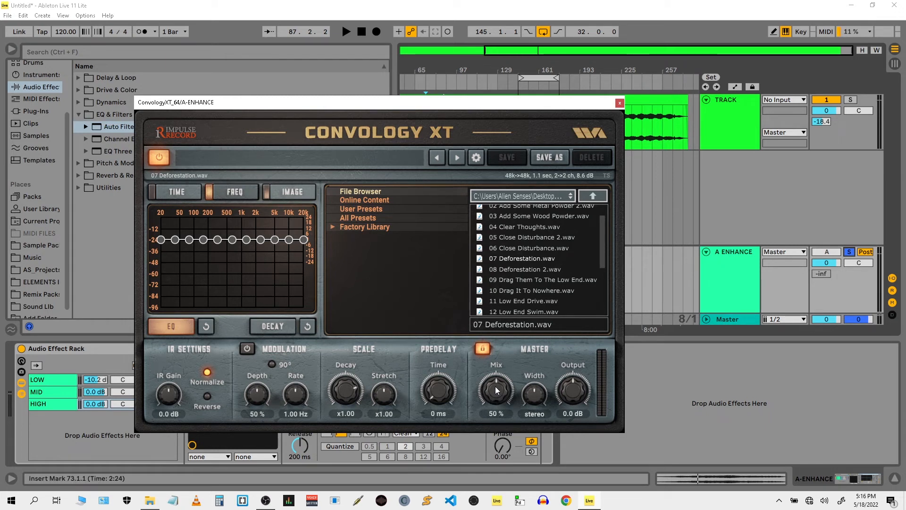
pyautogui.click(850, 252)
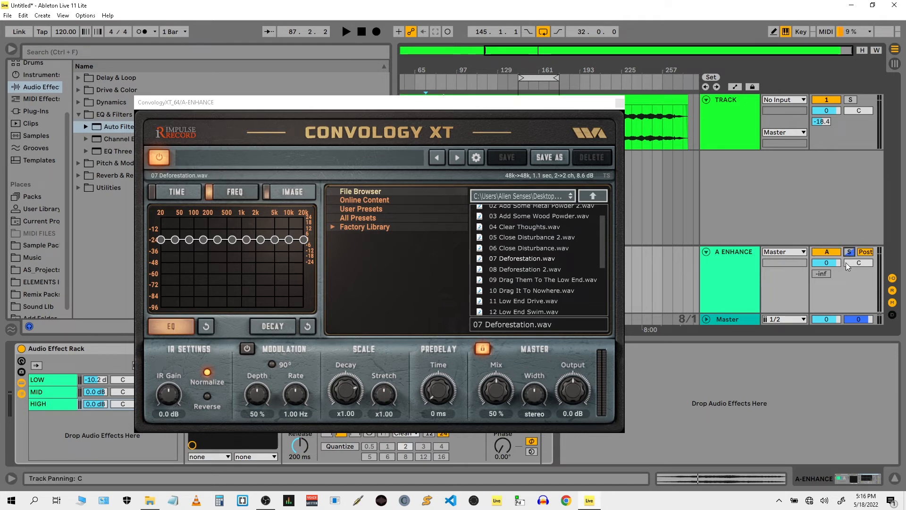
pyautogui.press('space')
pyautogui.moveTo(386, 106); pyautogui.dragTo(522, 76)
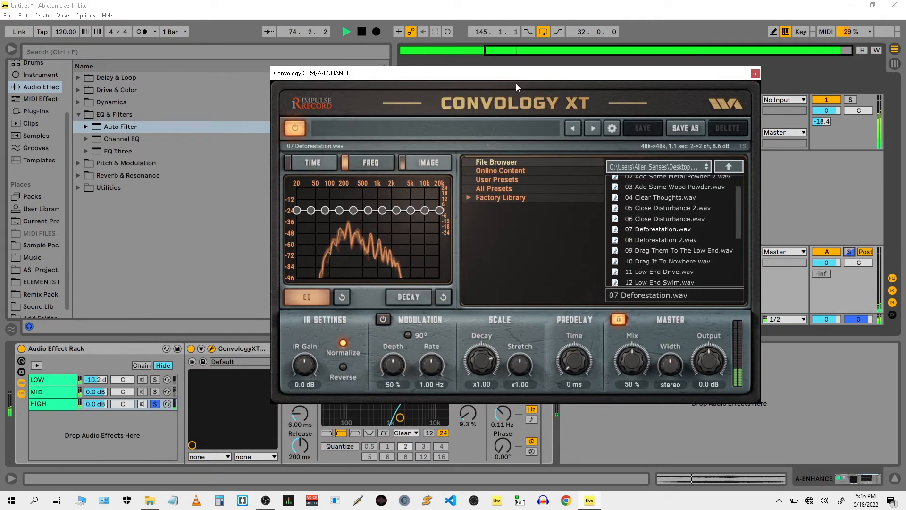
pyautogui.click(756, 74)
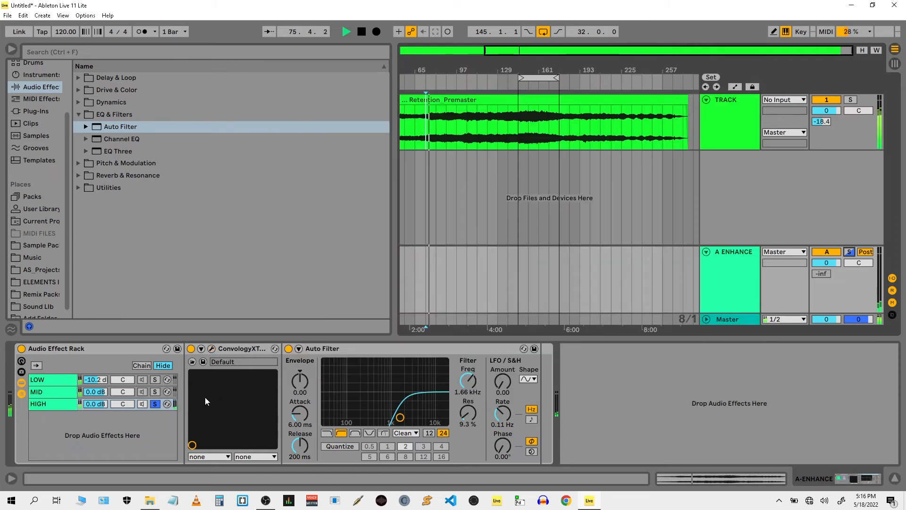
pyautogui.click(154, 405)
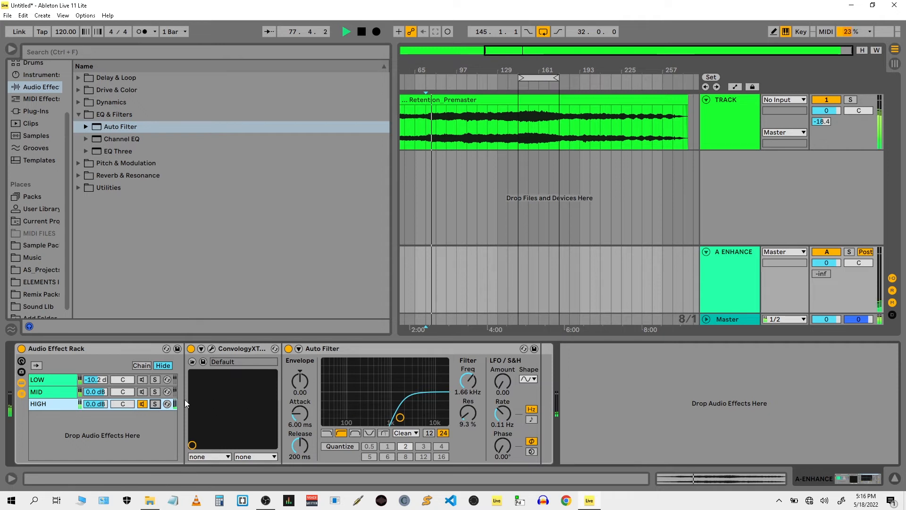
# Step: Compare the playing track with the A ENHANCE return off and on, leaving it on
pyautogui.click(821, 253)
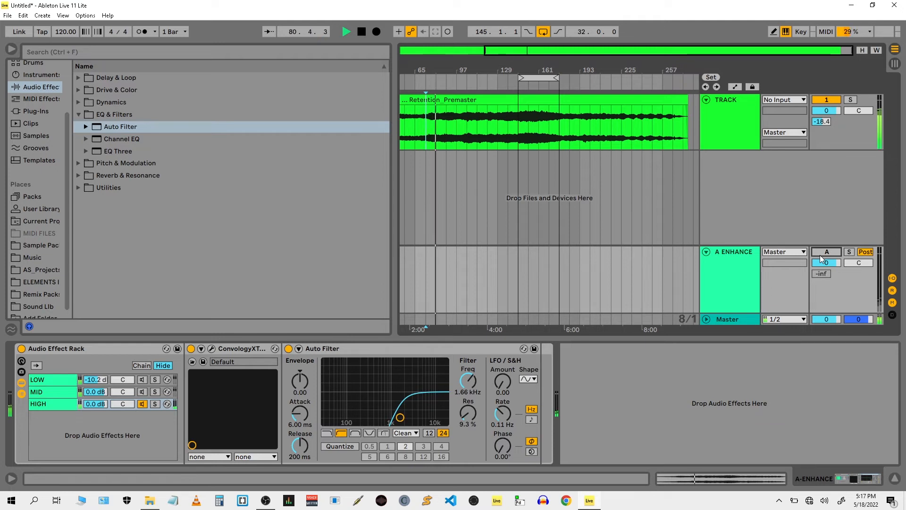
pyautogui.click(820, 252)
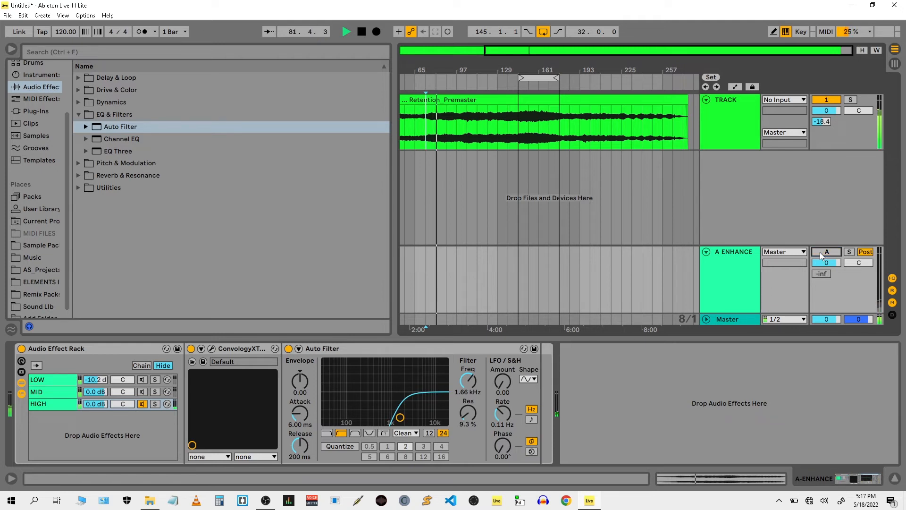
pyautogui.click(819, 252)
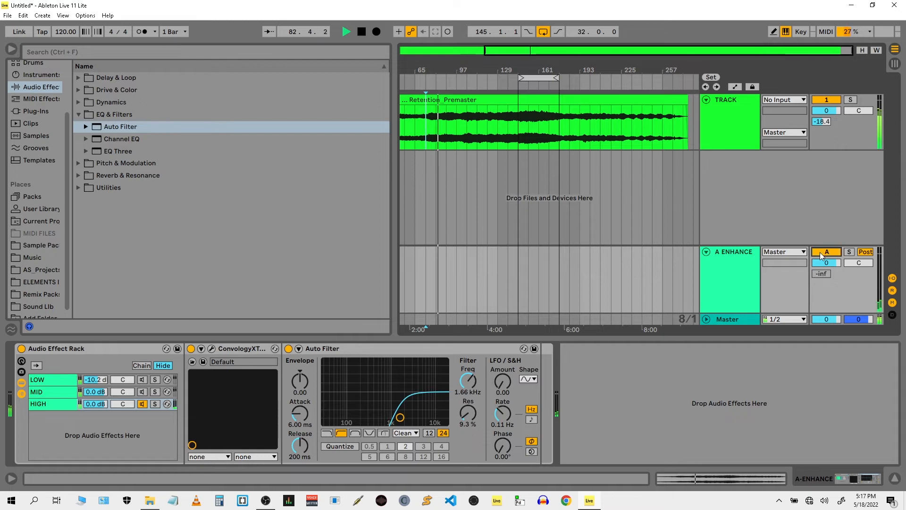
# Step: Solo A ENHANCE and audition 04 Clear Thoughts.wav and 05 Close Disturbance 2.wav on the HIGH chain, finally reloading 07 Deforestation.wav
pyautogui.click(849, 252)
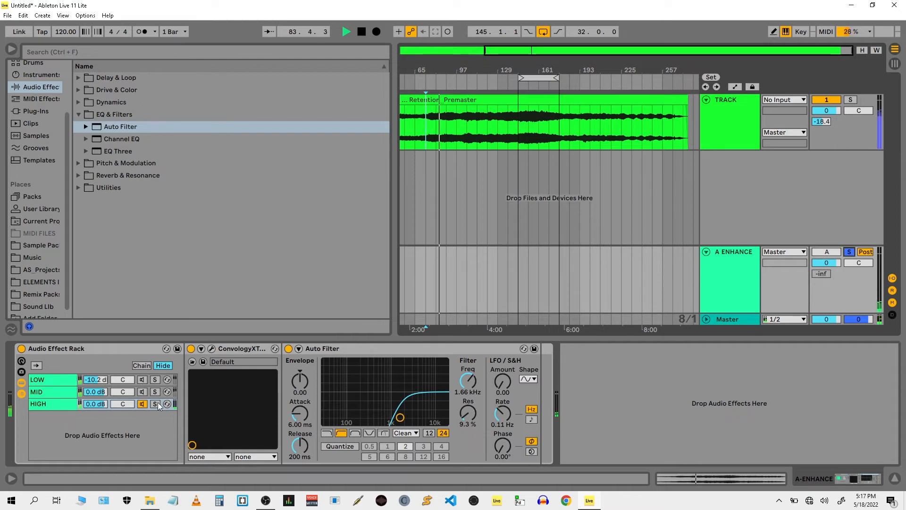
pyautogui.click(212, 349)
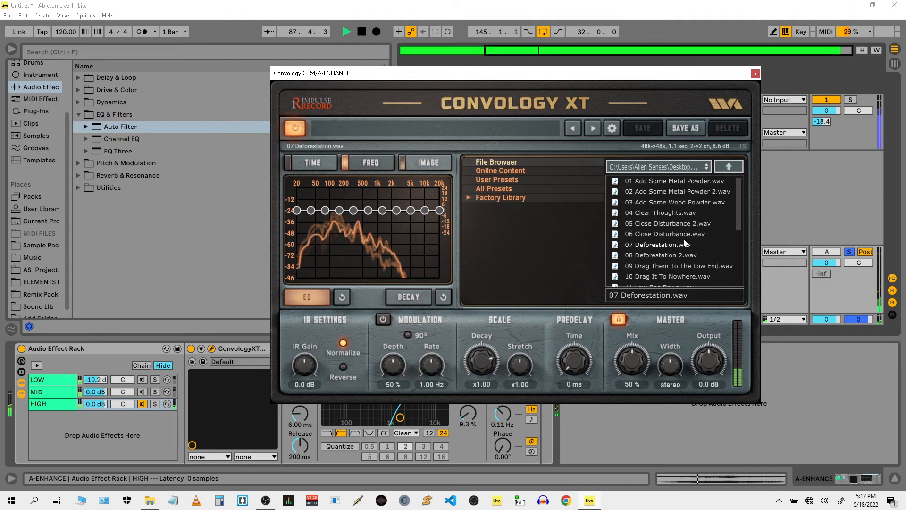
pyautogui.click(690, 218)
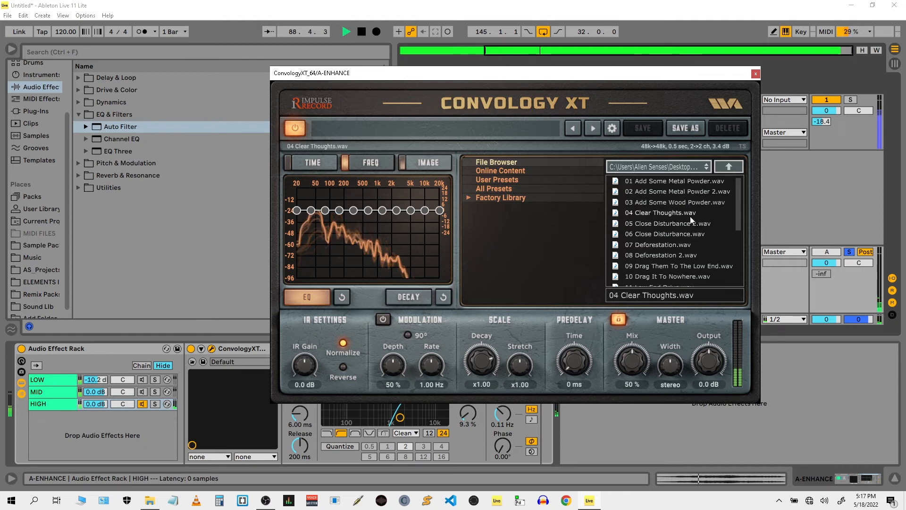
pyautogui.click(690, 237)
pyautogui.click(692, 228)
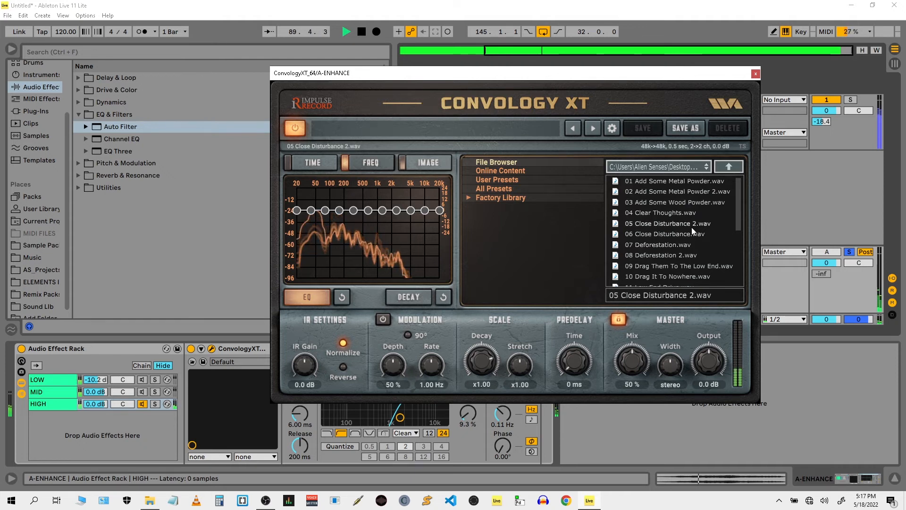
pyautogui.click(673, 248)
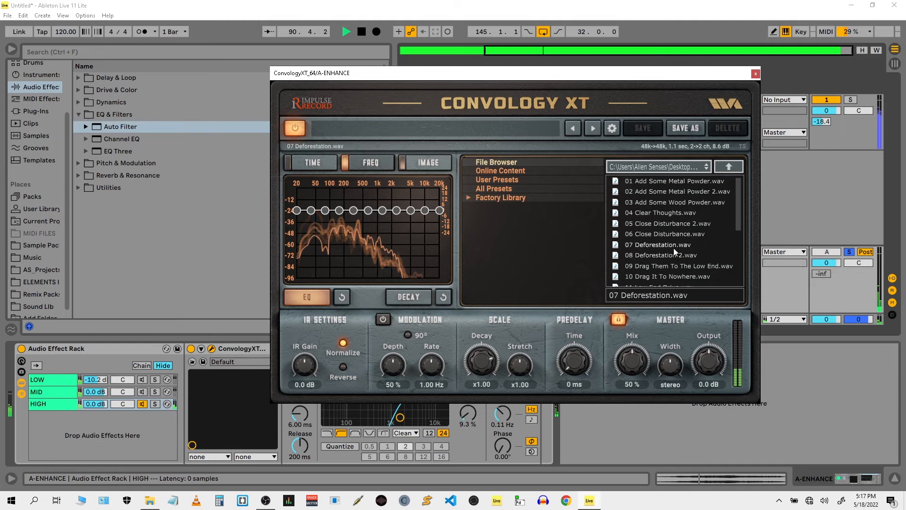
pyautogui.click(755, 74)
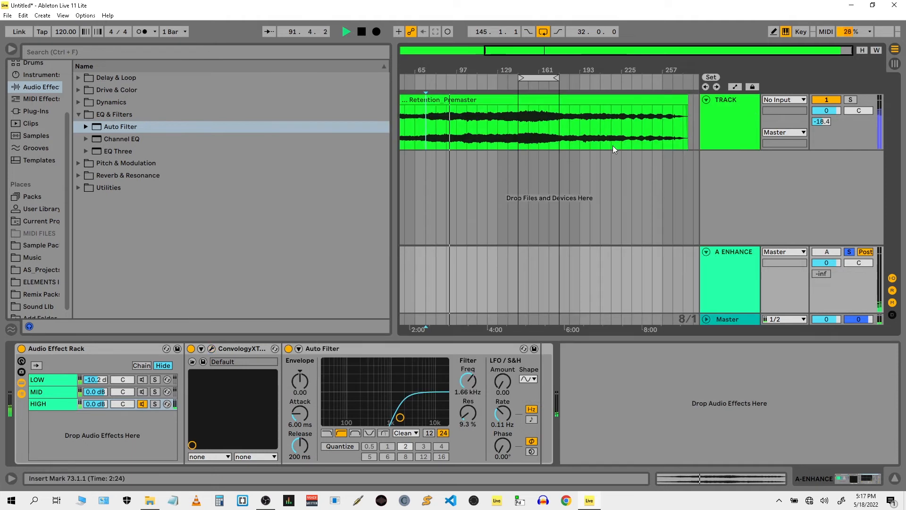
# Step: Select bars 241 to 257 of the track and play that quiet section through the soloed A ENHANCE return
pyautogui.press('space')
pyautogui.moveTo(643, 137); pyautogui.dragTo(665, 113)
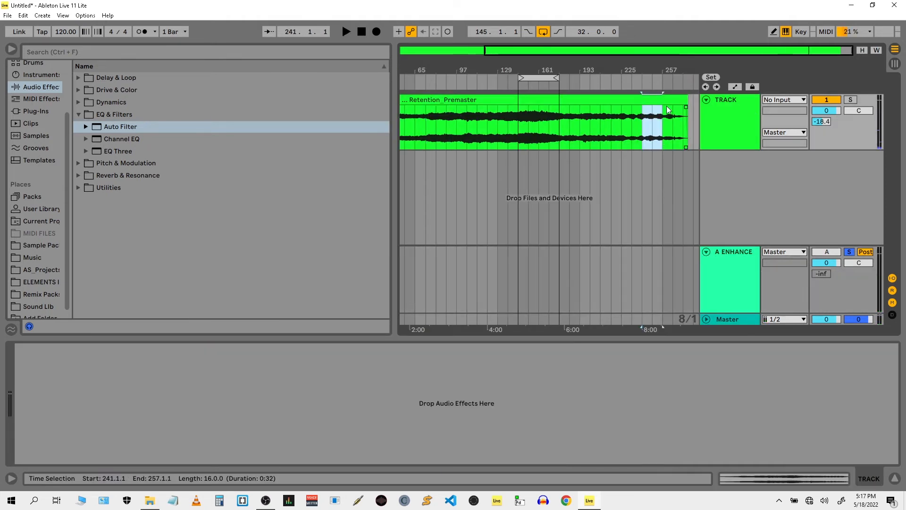
pyautogui.moveTo(661, 71); pyautogui.dragTo(660, 116)
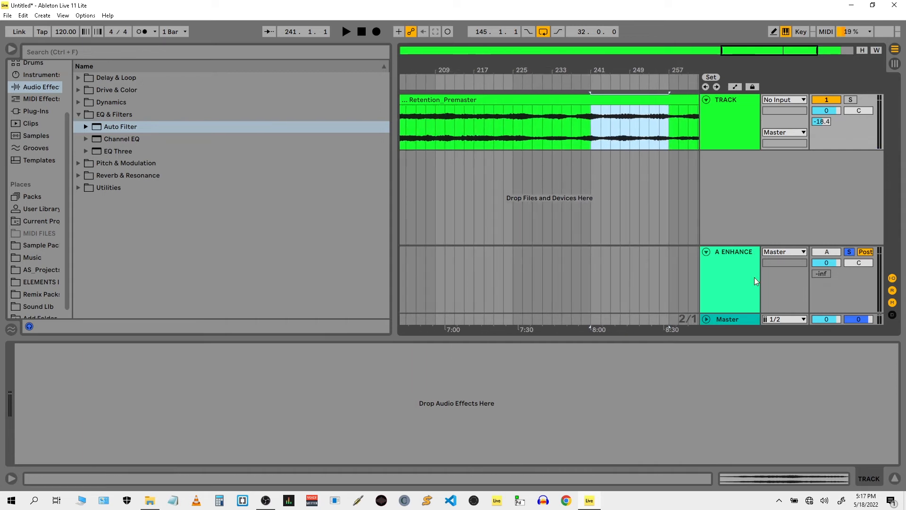
pyautogui.press('space')
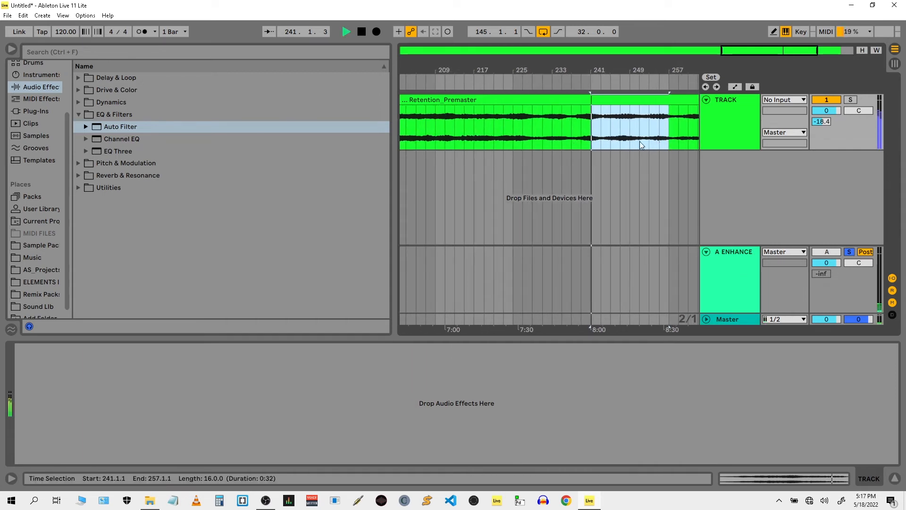
# Step: Add the Acoustic compressor preset after Auto Filter on the HIGH chain and set its threshold to -64.4 dB
pyautogui.click(740, 274)
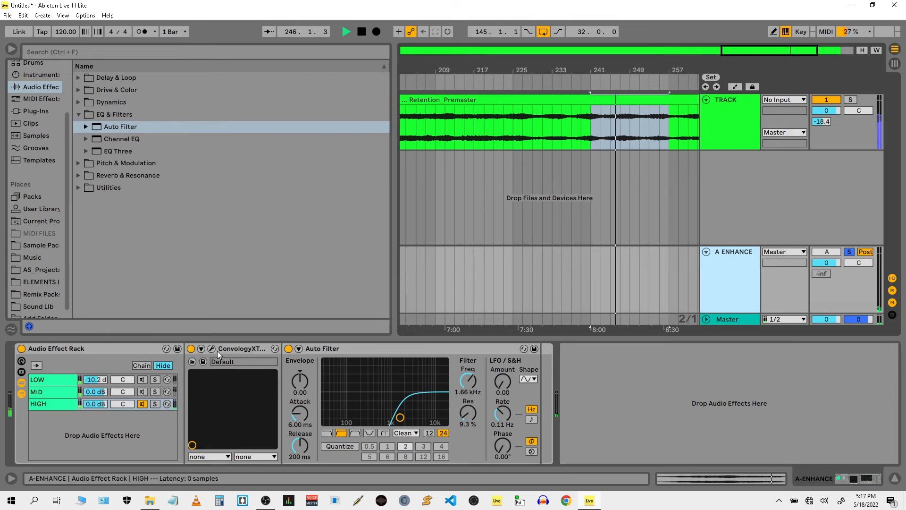
pyautogui.click(112, 101)
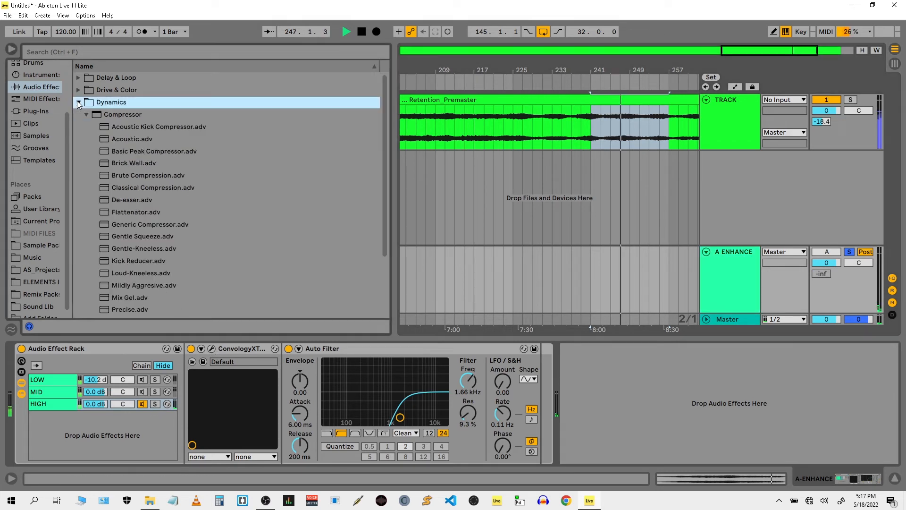
pyautogui.moveTo(123, 139)
pyautogui.mouseDown()
pyautogui.moveTo(519, 311)
pyautogui.moveTo(551, 391)
pyautogui.moveTo(540, 390)
pyautogui.mouseUp()
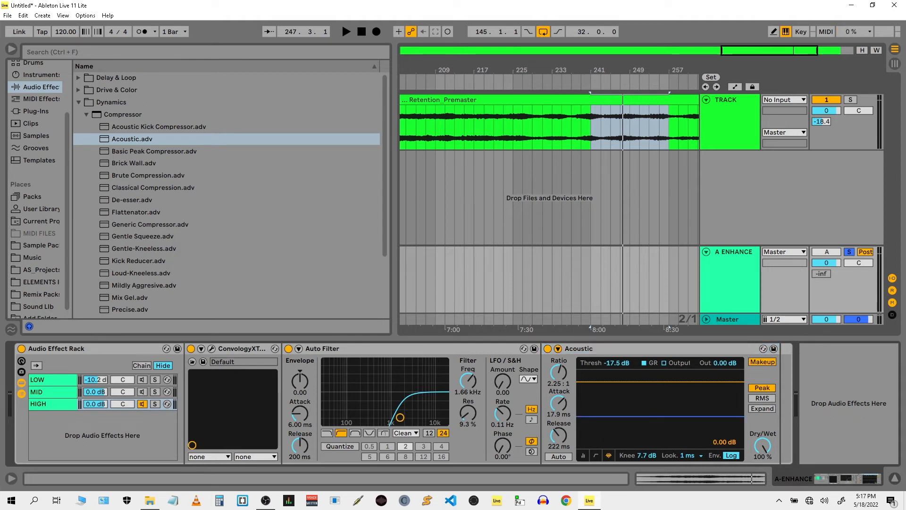
pyautogui.moveTo(674, 416); pyautogui.dragTo(680, 447)
pyautogui.press('space')
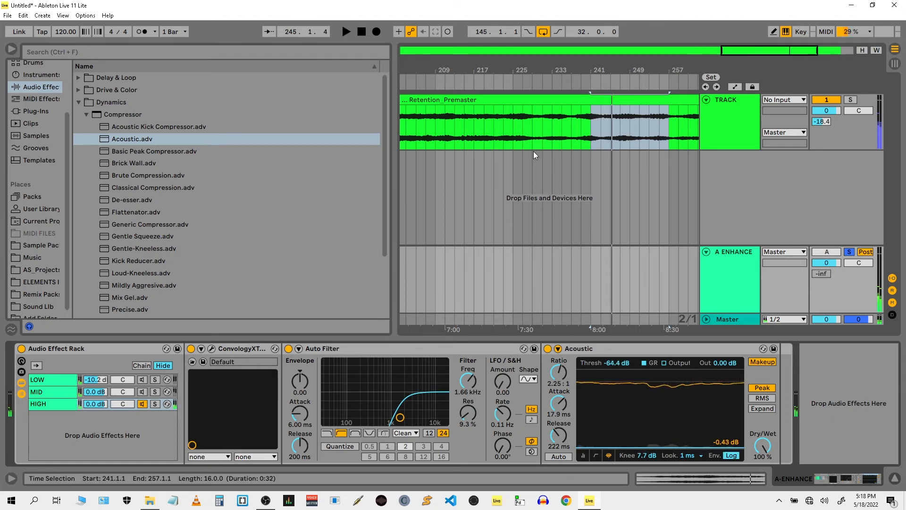
# Step: Play the track from bar 209 and set the HIGH chain compressor's dry/wet to 28%
pyautogui.click(437, 124)
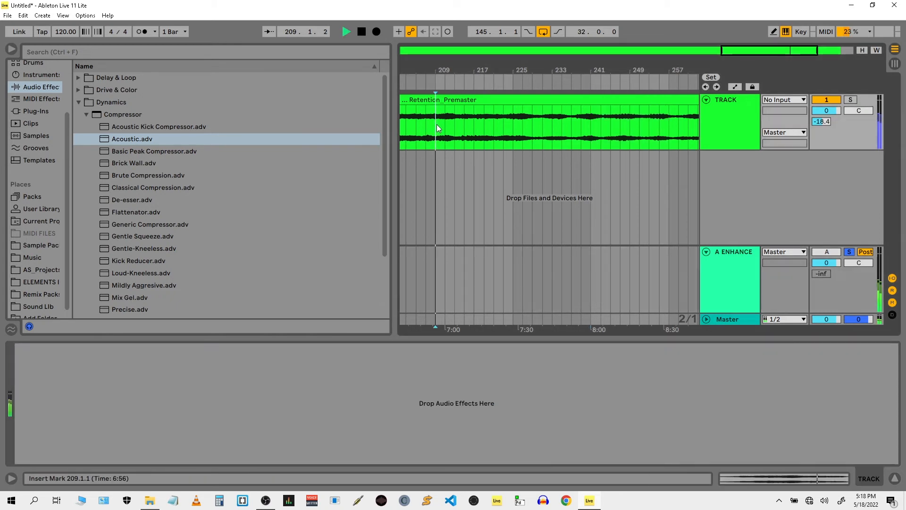
pyautogui.click(734, 279)
pyautogui.moveTo(762, 446); pyautogui.dragTo(763, 464)
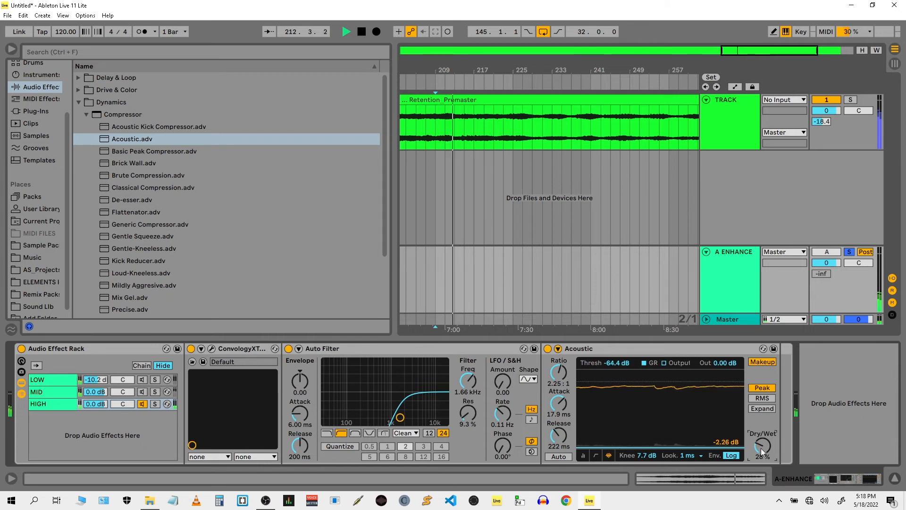
# Step: Unsolo A ENHANCE and play the track from bar 209, switching the return off and on to compare
pyautogui.click(850, 252)
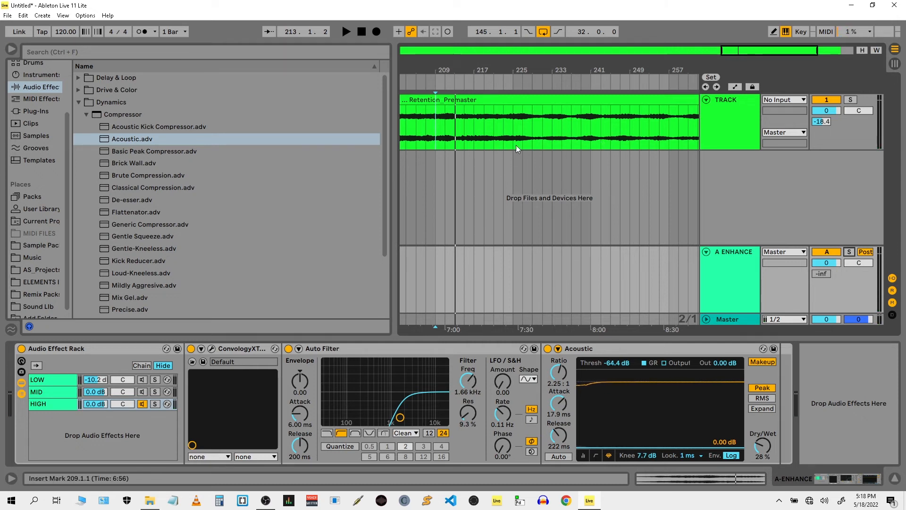
pyautogui.press('space')
pyautogui.click(827, 251)
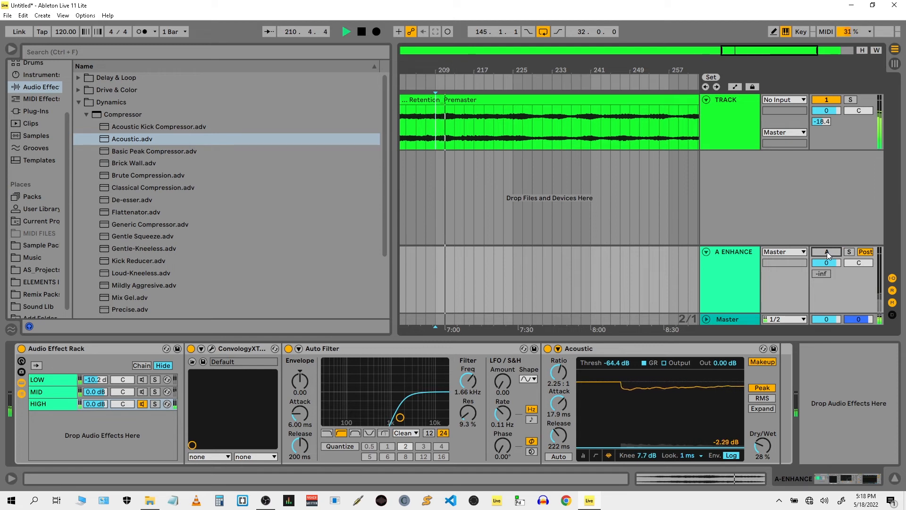
pyautogui.click(827, 252)
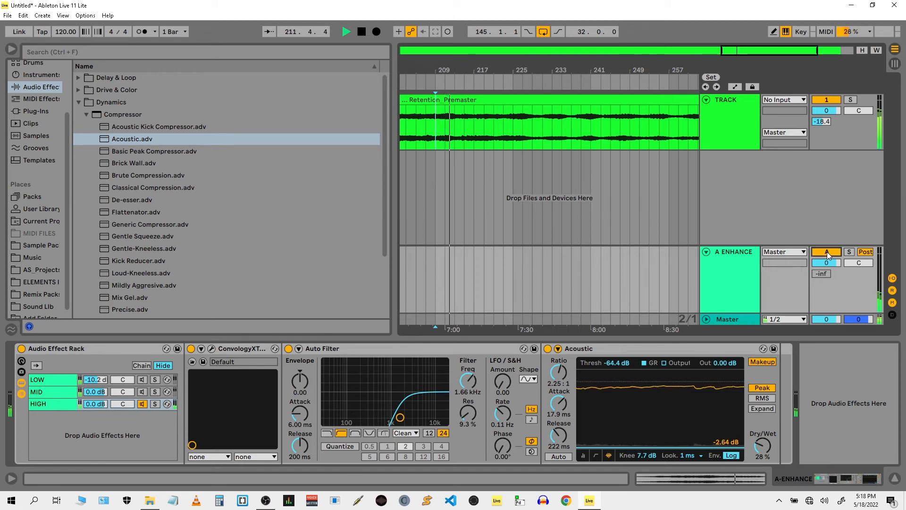
# Step: Try the HIGH compressor's dry/wet at 48%, compare with the A ENHANCE return bypassed, and lower it to 33%
pyautogui.moveTo(762, 445); pyautogui.dragTo(762, 432)
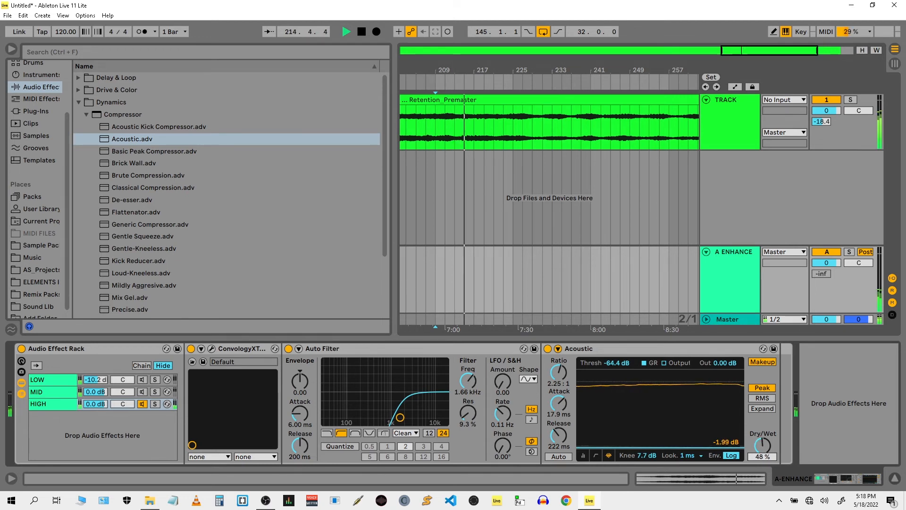
pyautogui.click(832, 253)
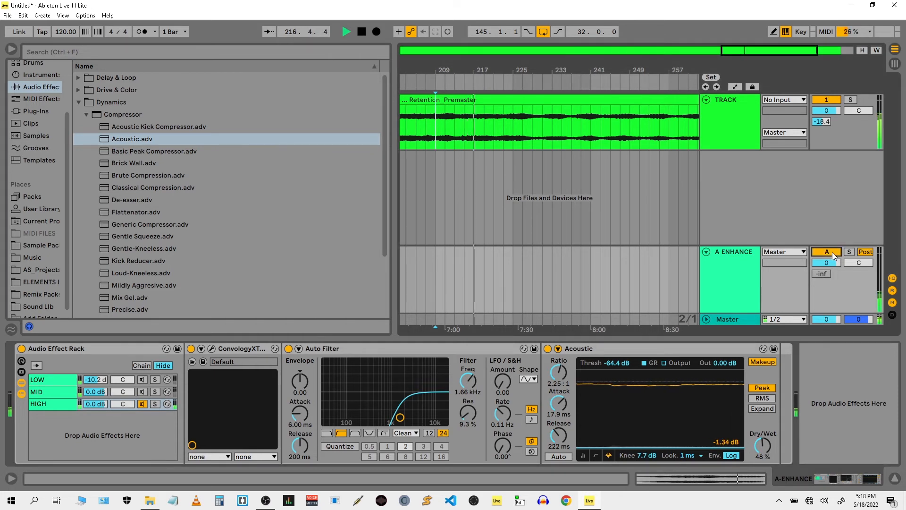
pyautogui.click(832, 252)
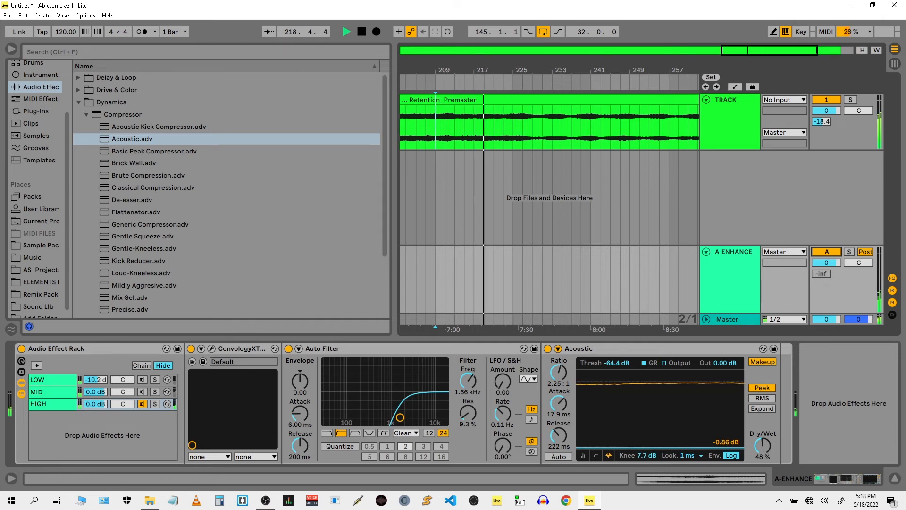
pyautogui.moveTo(762, 445); pyautogui.dragTo(762, 460)
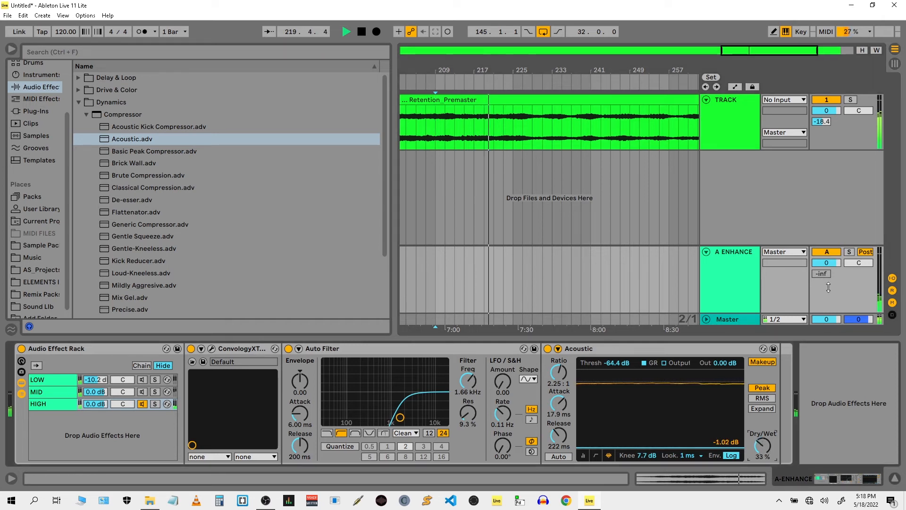
pyautogui.press('space')
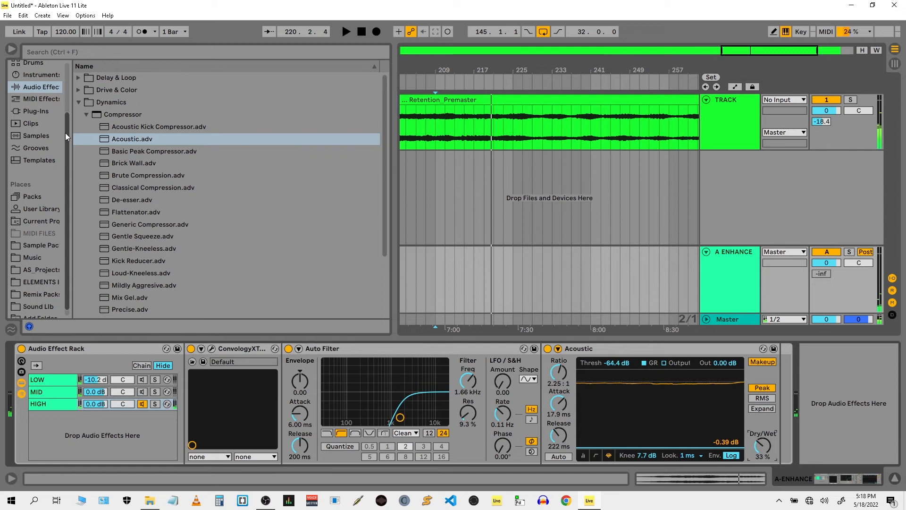
# Step: Add a Utility after the Acoustic compressor on the HIGH chain and invert the phase of both left and right channels
pyautogui.click(47, 113)
pyautogui.click(47, 88)
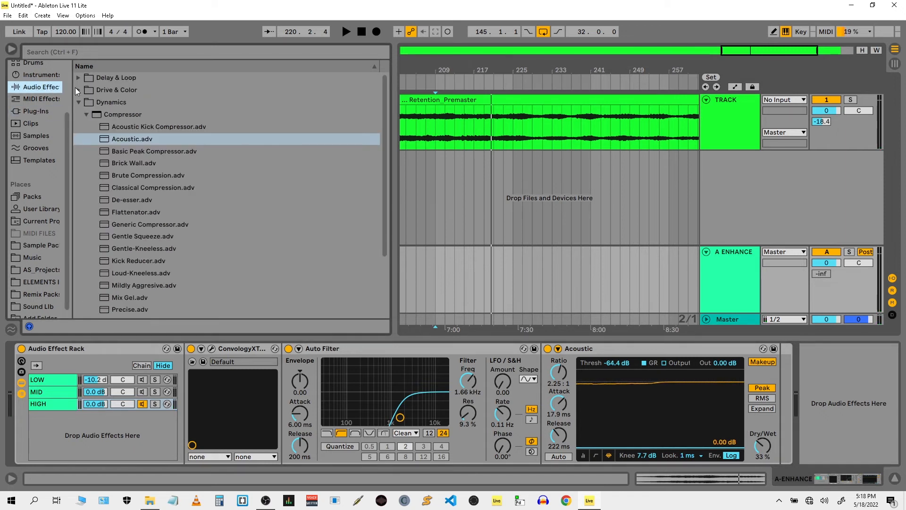
pyautogui.click(78, 102)
pyautogui.click(79, 151)
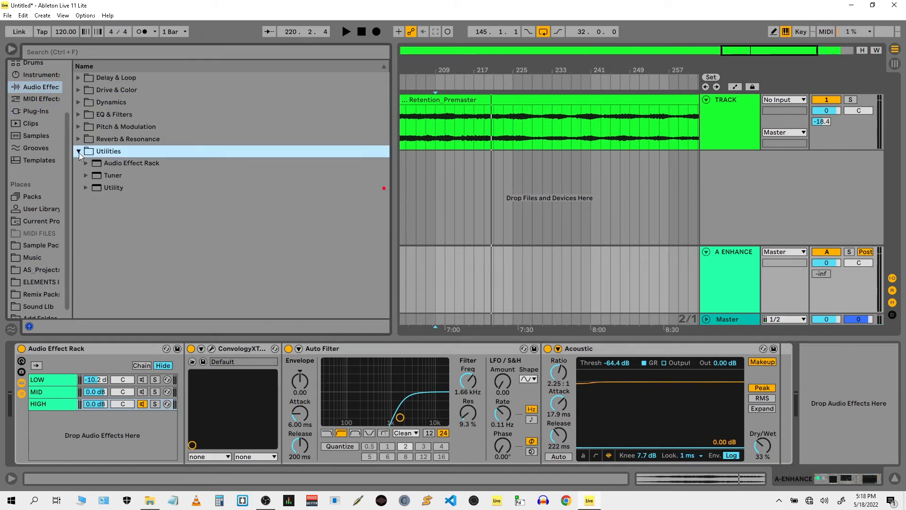
pyautogui.click(106, 187)
pyautogui.moveTo(778, 418); pyautogui.dragTo(780, 420)
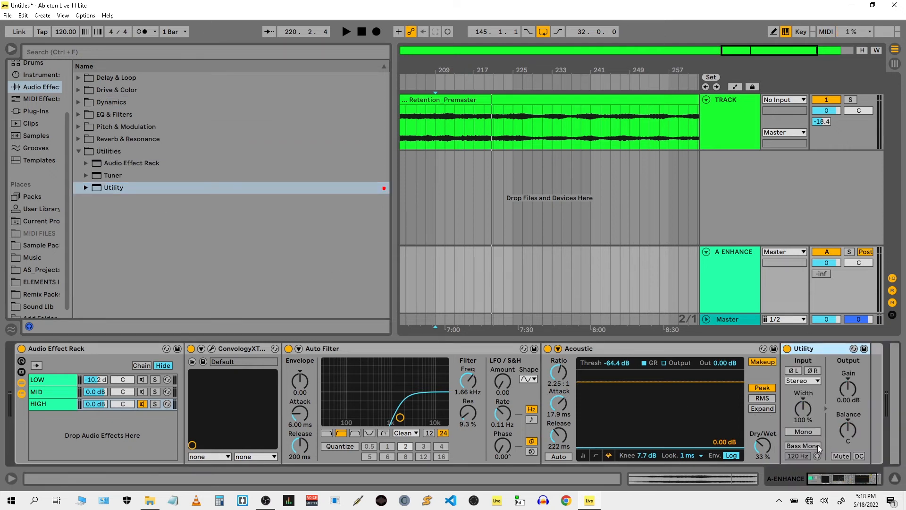
pyautogui.click(814, 371)
pyautogui.click(794, 371)
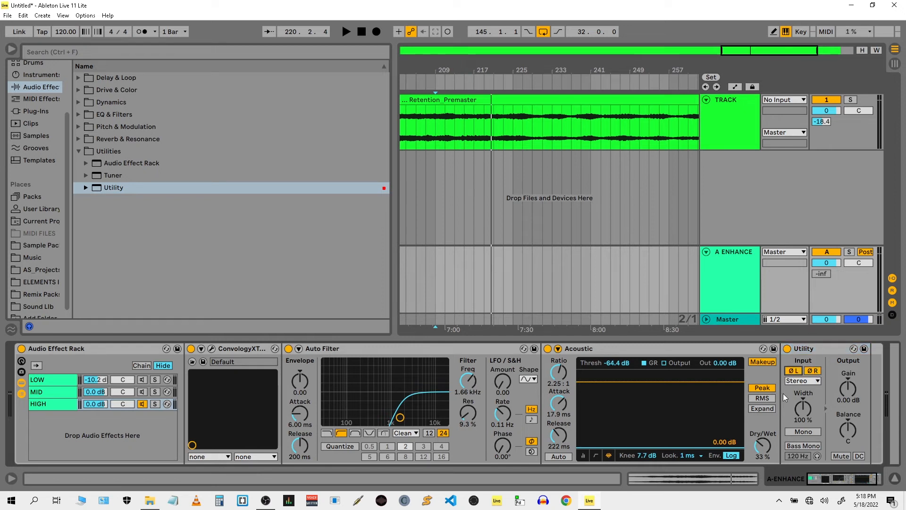
# Step: Play from bar 209 and switch the A ENHANCE return off and on to judge the phase-inverted HIGH band
pyautogui.press('space')
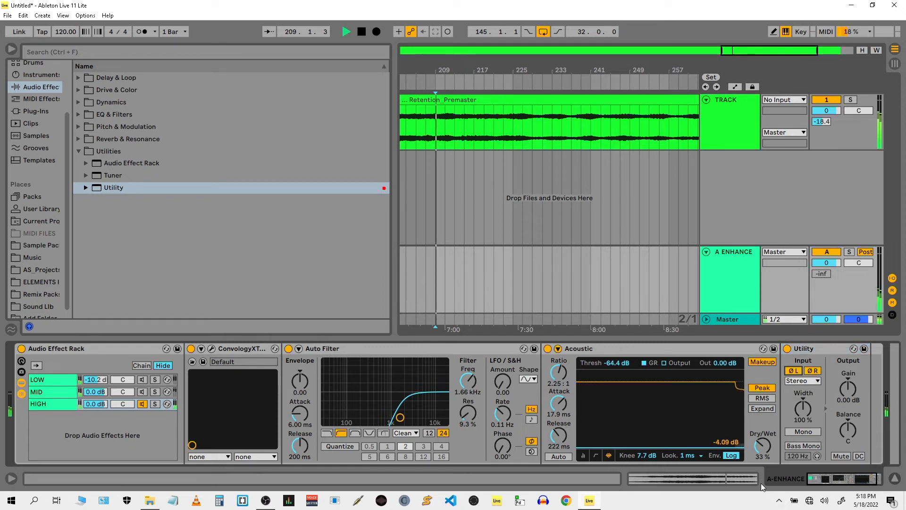
pyautogui.click(826, 252)
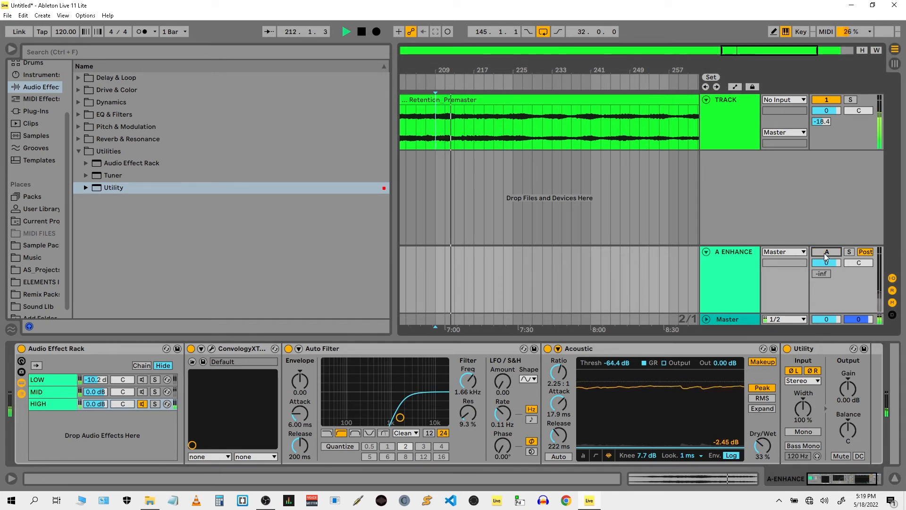
pyautogui.click(826, 253)
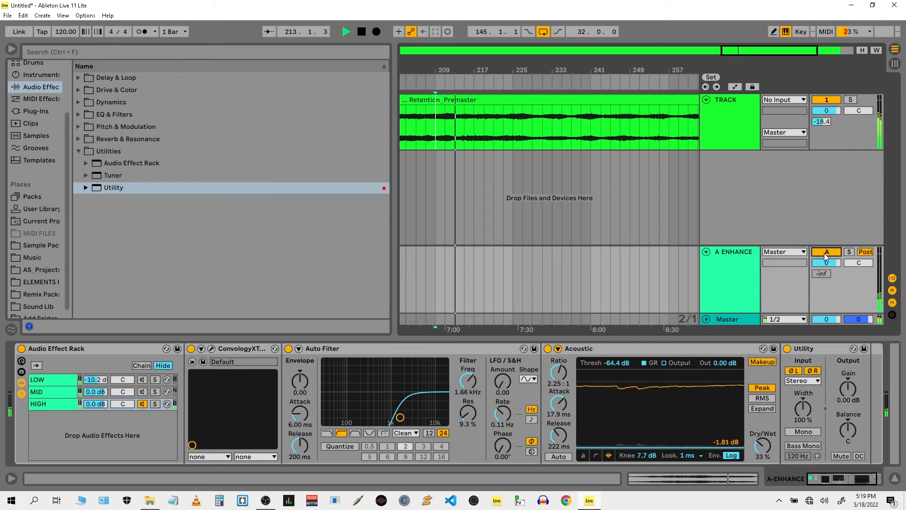
pyautogui.click(826, 253)
pyautogui.click(825, 252)
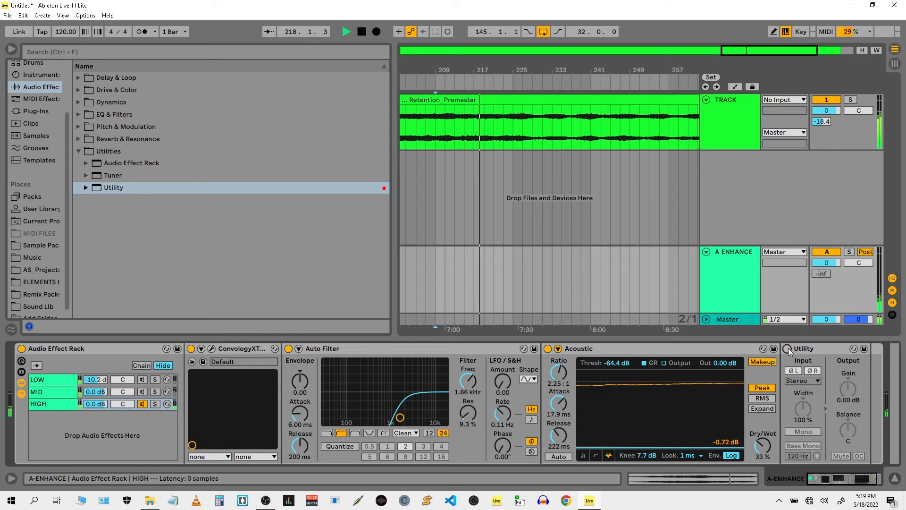
# Step: Bypass the HIGH chain's Utility to hear the non-inverted phase, stop playback and re-enable the Utility
pyautogui.click(787, 348)
pyautogui.press('space')
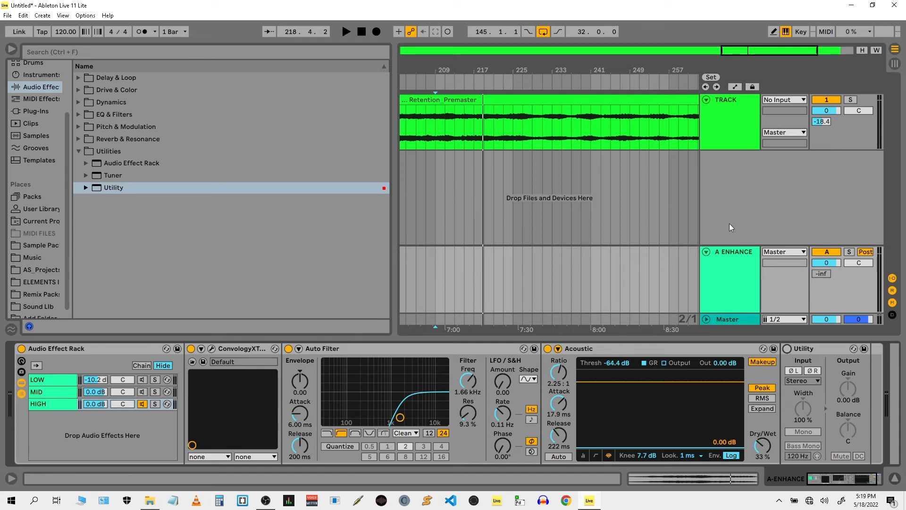
pyautogui.click(788, 350)
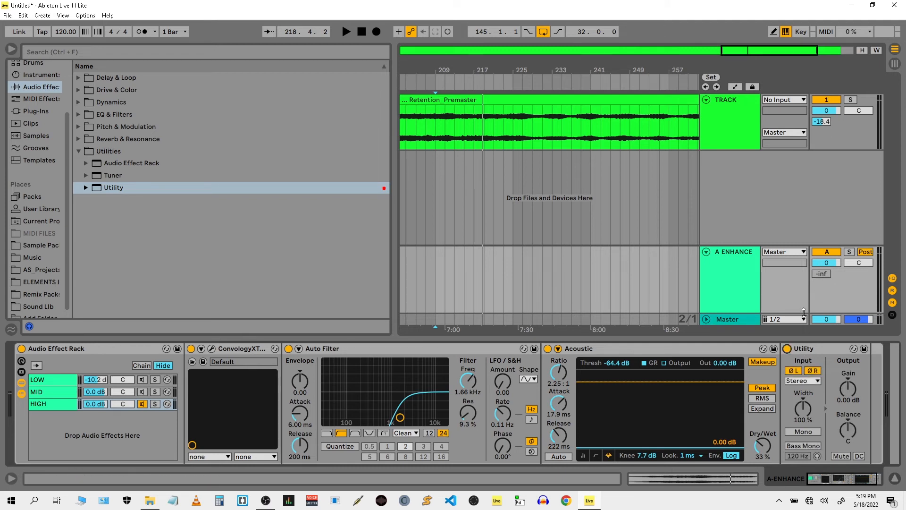
# Step: Play from bar 209 and set the HIGH chain compressor's dry/wet to 21%
pyautogui.press('space')
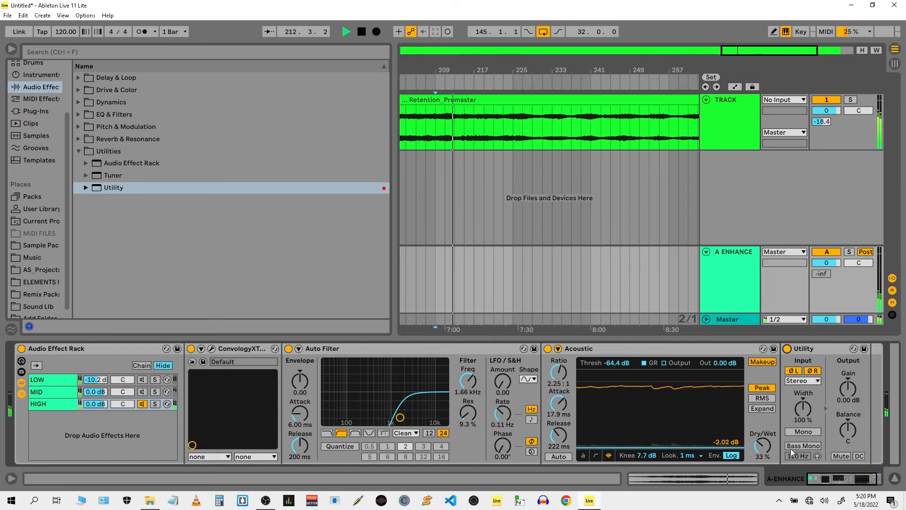
pyautogui.moveTo(761, 446); pyautogui.dragTo(762, 457)
pyautogui.press('space')
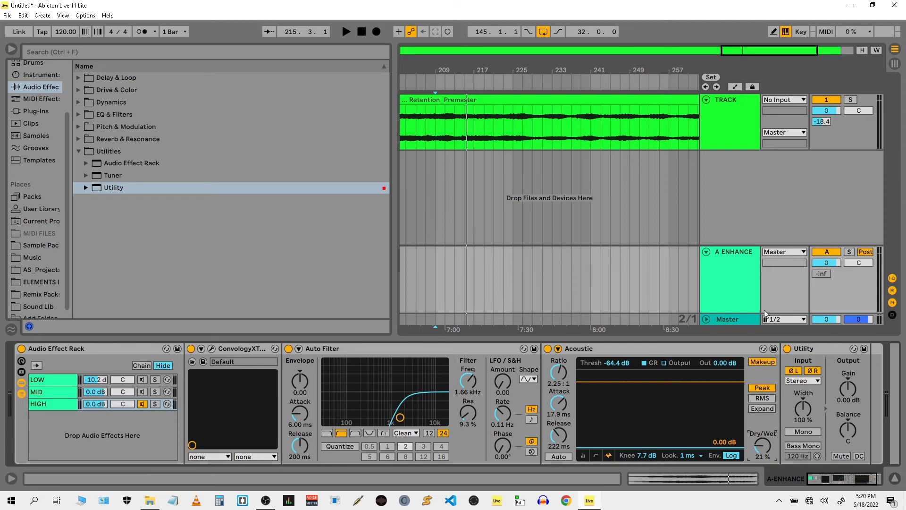
# Step: Activate the MID chain, deactivate the HIGH chain and show the MID chain's devices
pyautogui.click(142, 392)
pyautogui.click(141, 404)
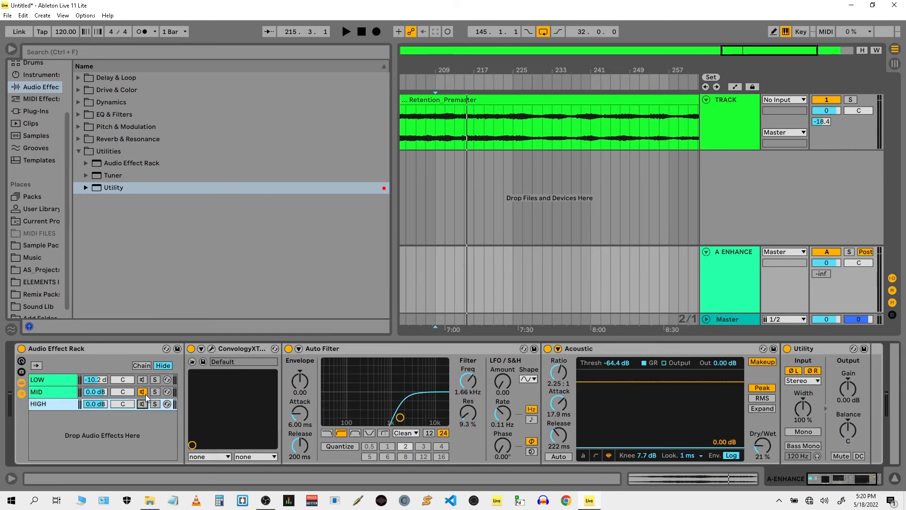
pyautogui.click(49, 393)
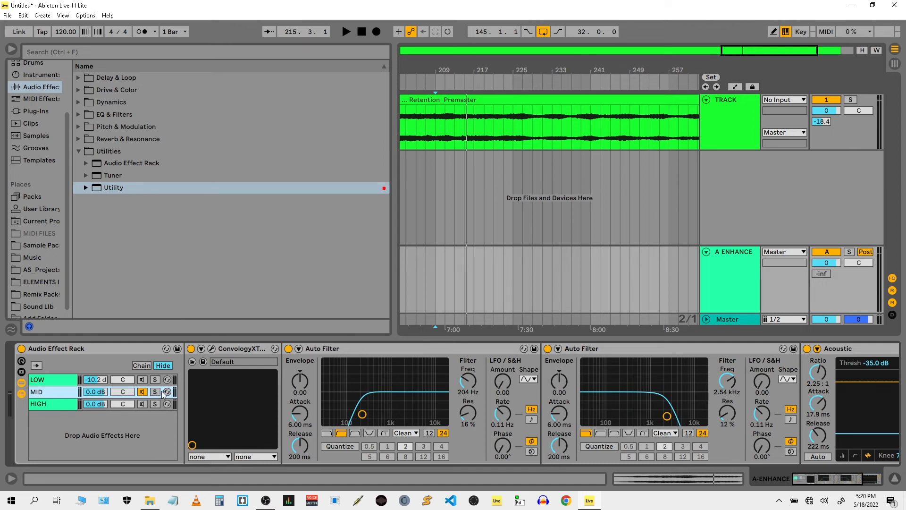
# Step: During playback from bar 209, add a Utility after the MID chain's Acoustic compressor and invert both channels' phase
pyautogui.press('space')
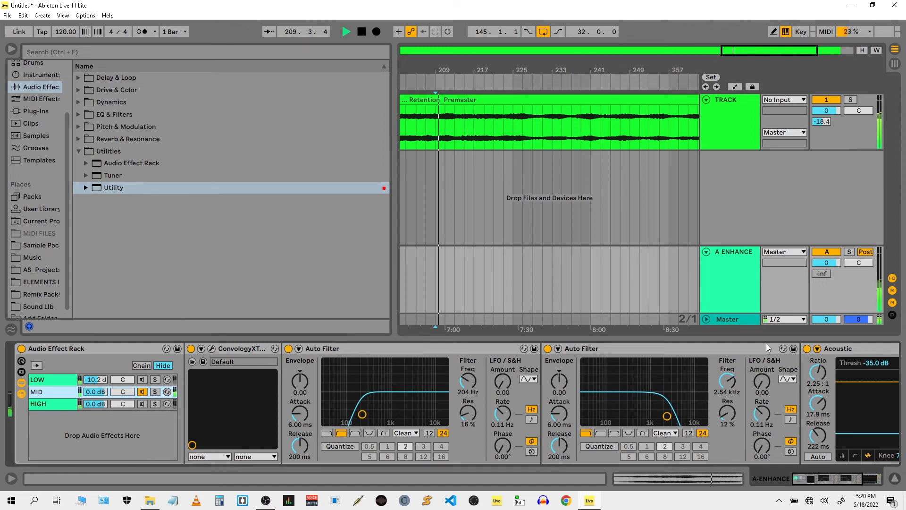
pyautogui.hscroll(5, 727, 424)
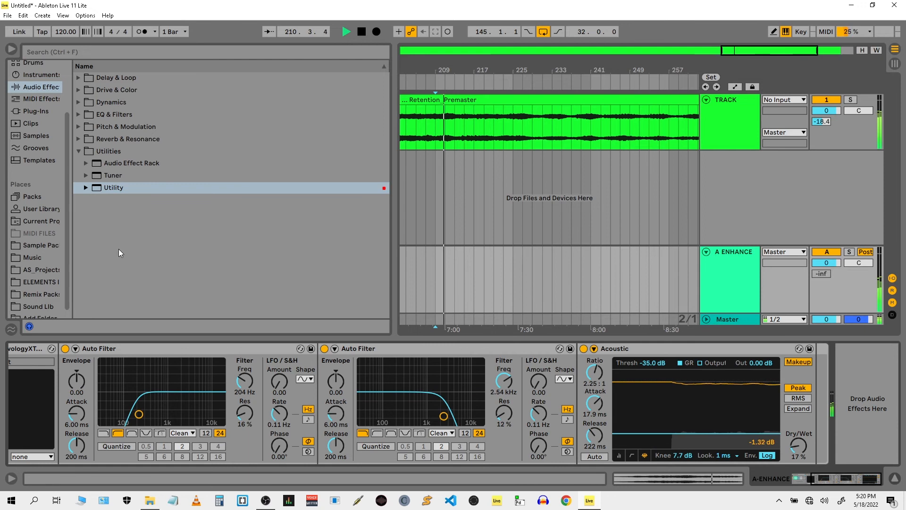
pyautogui.moveTo(115, 189); pyautogui.dragTo(795, 431)
pyautogui.click(841, 371)
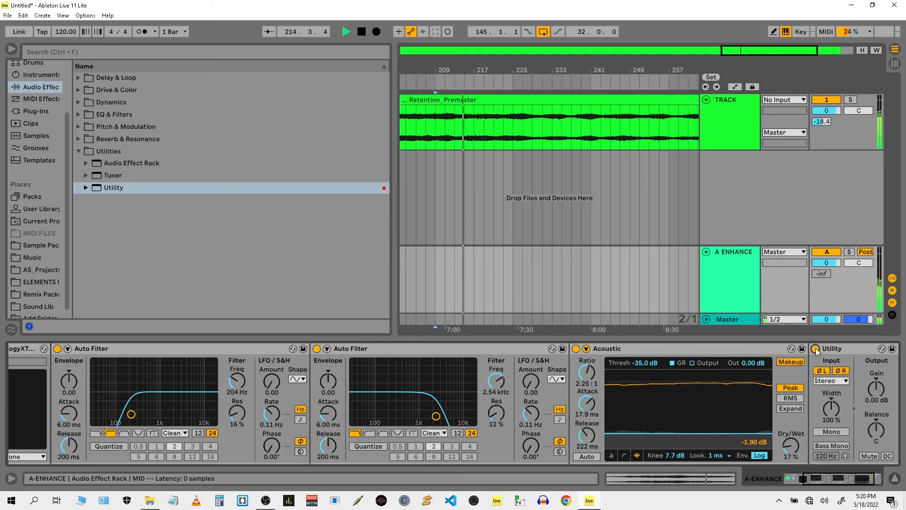
# Step: Play the louder section from bar 145 and switch the MID chain's Utility off and on to compare phase
pyautogui.moveTo(469, 66); pyautogui.dragTo(578, 38)
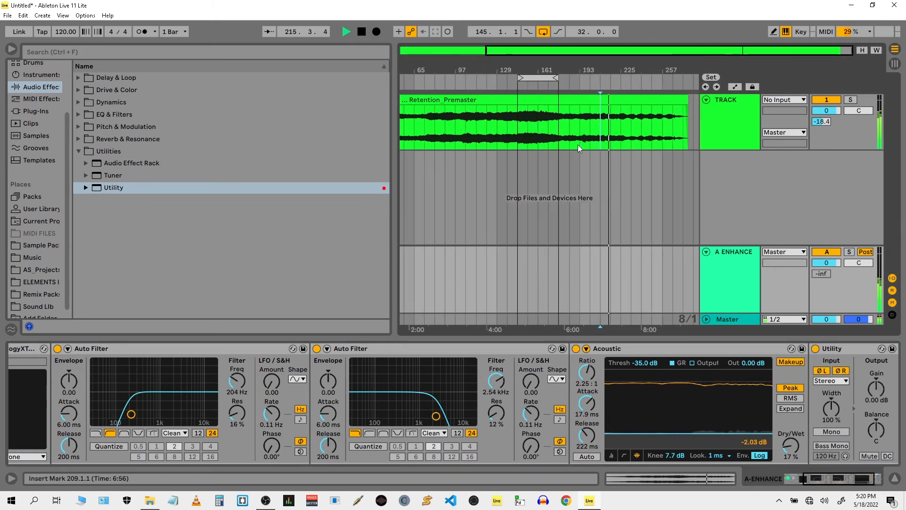
pyautogui.click(516, 143)
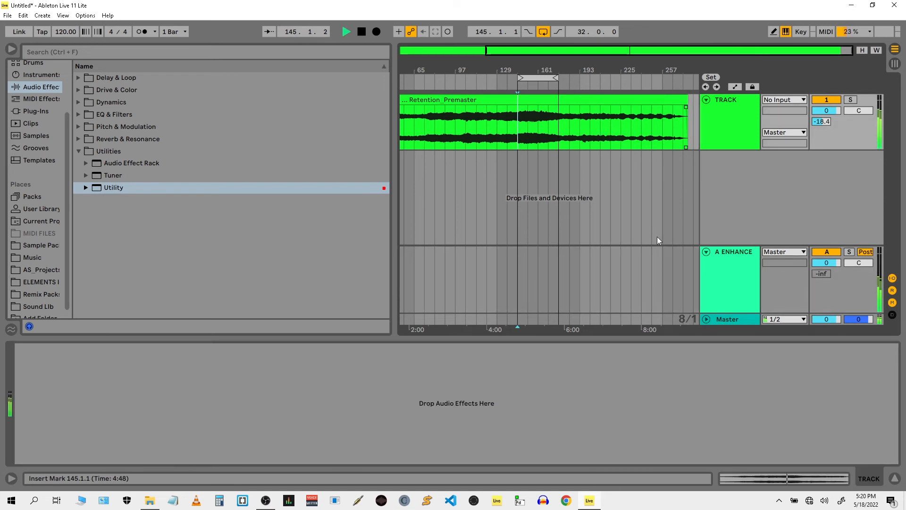
pyautogui.click(712, 296)
pyautogui.click(816, 349)
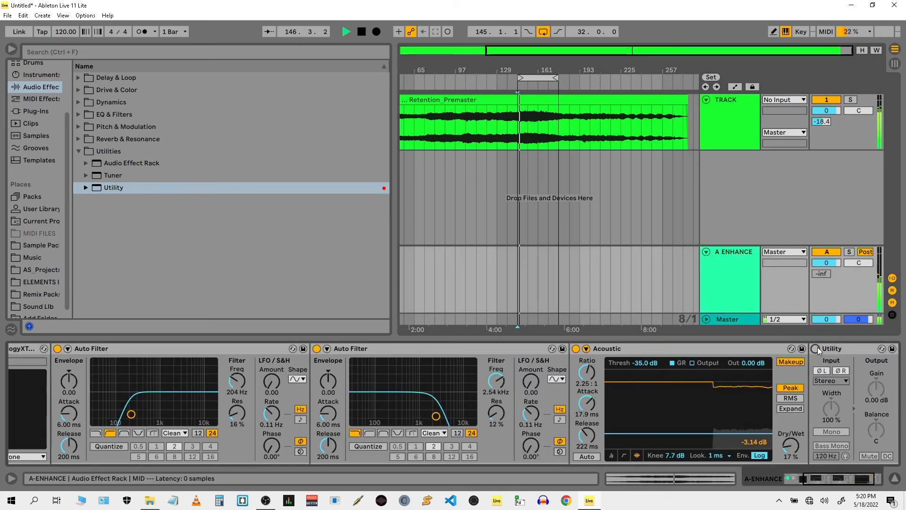
pyautogui.click(816, 348)
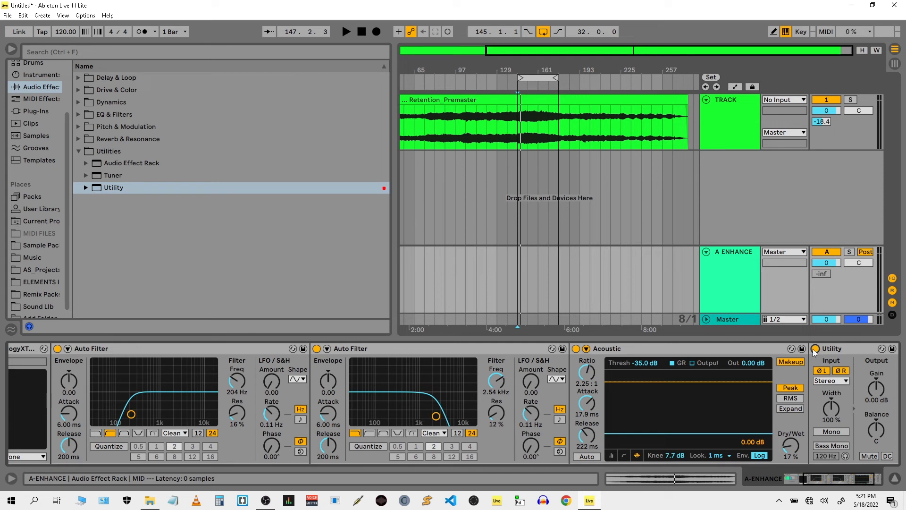
# Step: Delete the Utility from the end of the MID chain
pyautogui.click(828, 349)
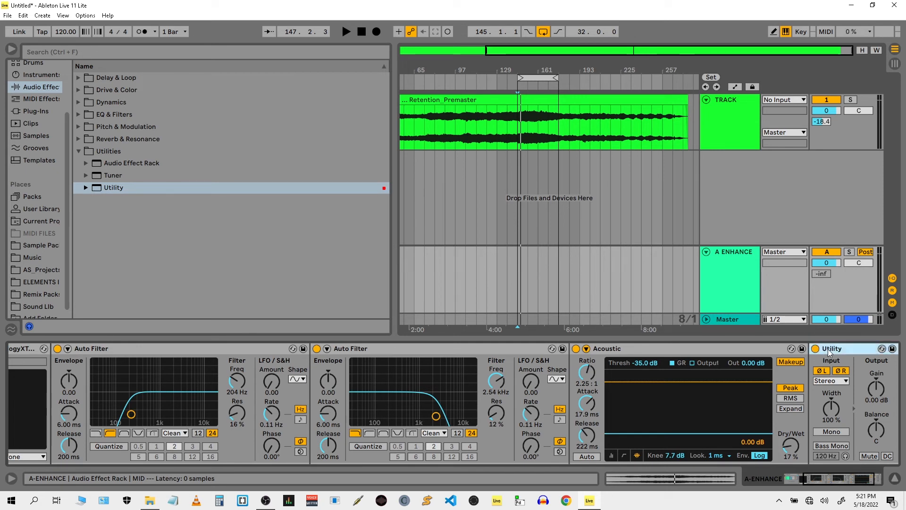
pyautogui.press('Delete')
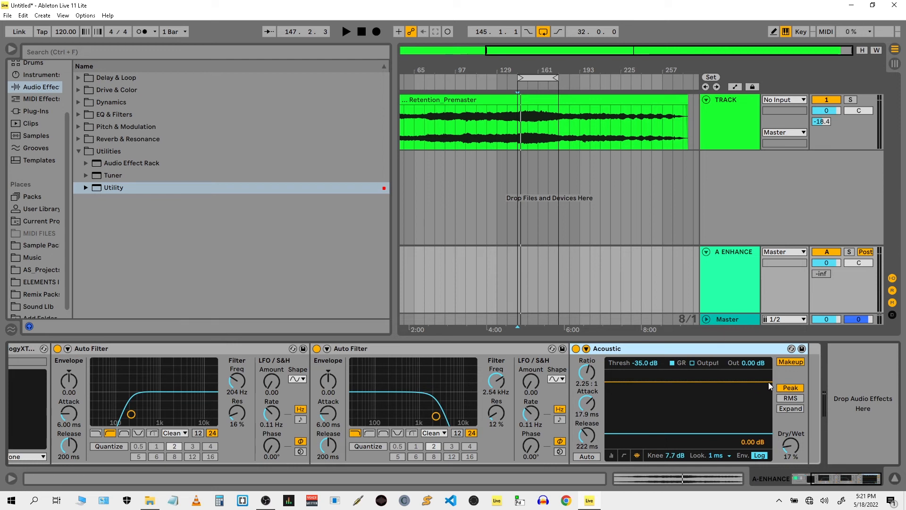
# Step: Activate the LOW chain in place of MID and add a Utility after its Auto Filter with both channels phase-inverted
pyautogui.scroll(5, 836, 461)
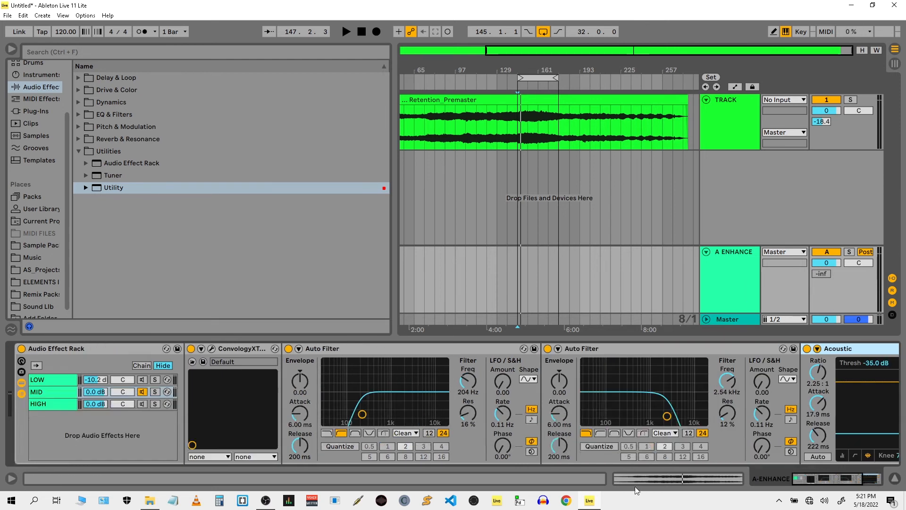
pyautogui.click(142, 381)
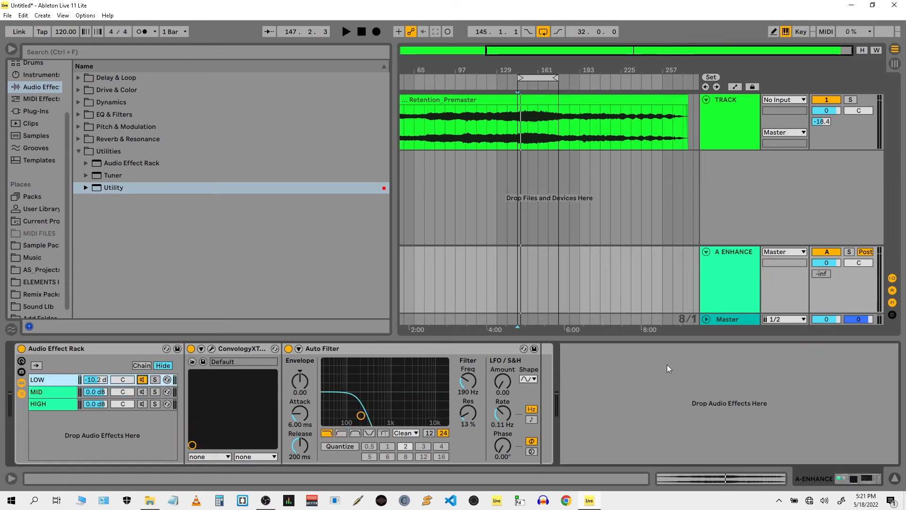
pyautogui.press('space')
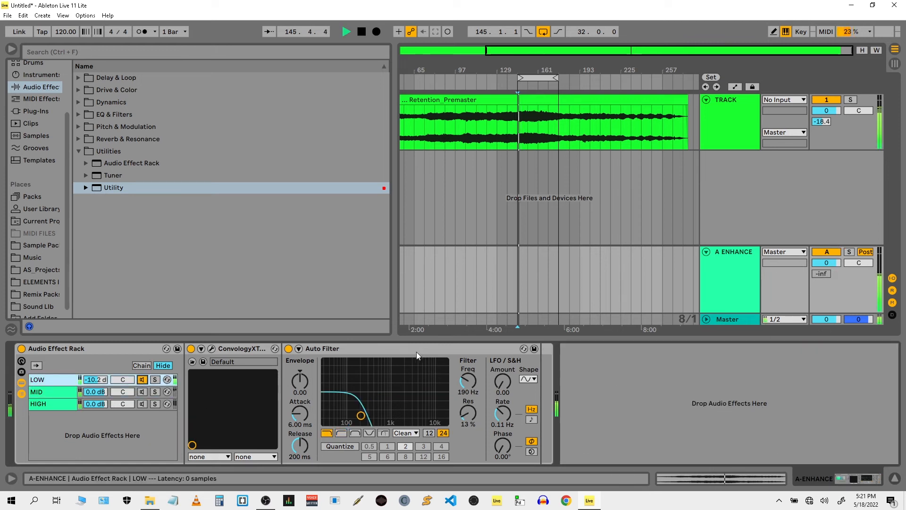
pyautogui.press('space')
pyautogui.moveTo(117, 188); pyautogui.dragTo(578, 401)
pyautogui.click(553, 371)
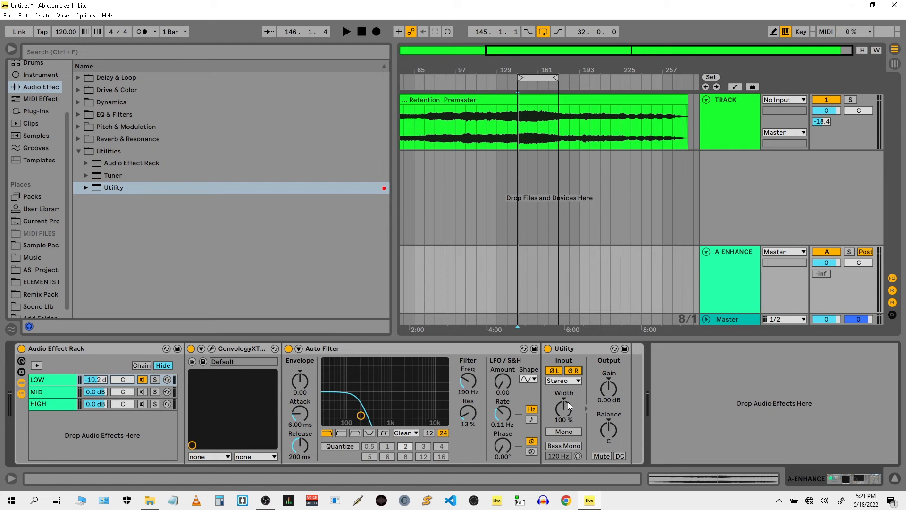
# Step: Play the loud section from bar 145 and switch the LOW chain's Utility off and on to compare phase
pyautogui.press('space')
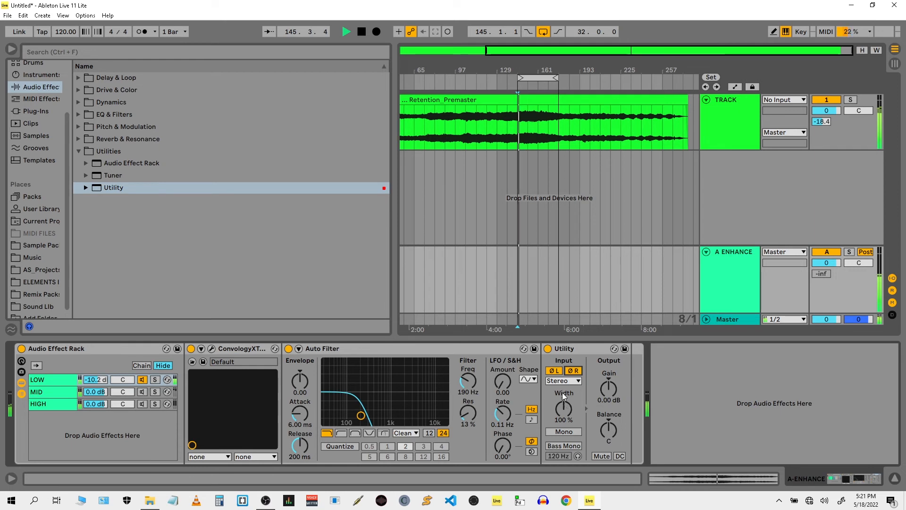
pyautogui.click(547, 349)
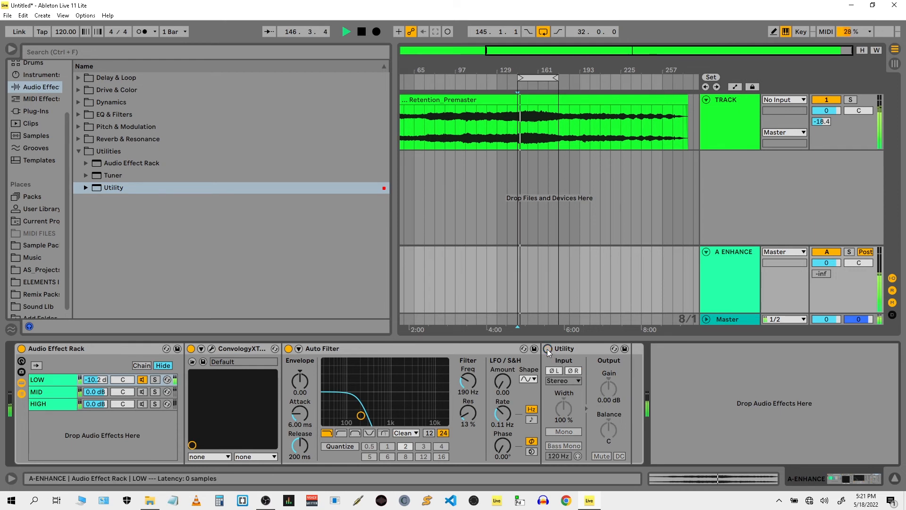
pyautogui.click(548, 349)
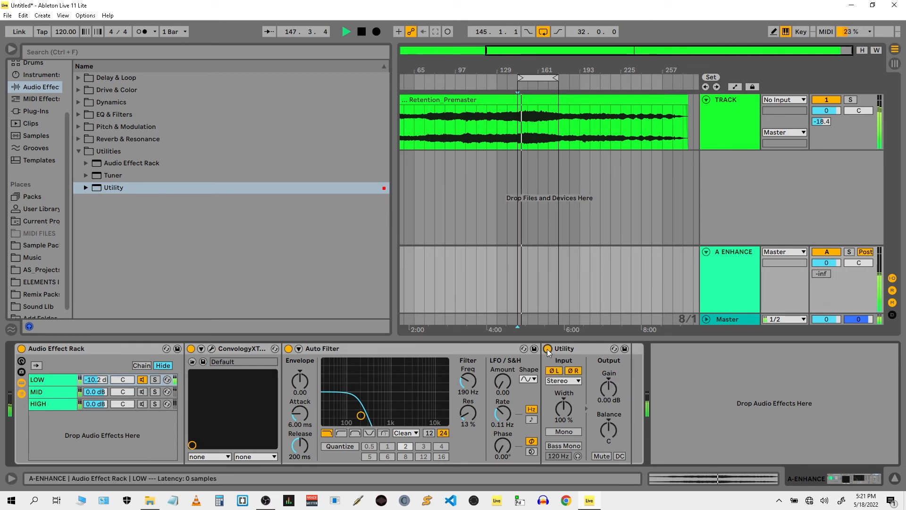
pyautogui.click(548, 349)
pyautogui.click(548, 349)
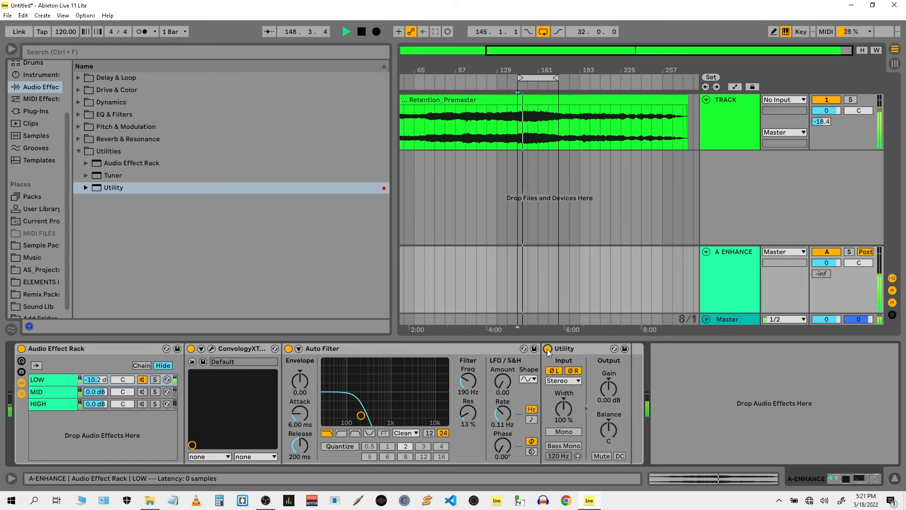
pyautogui.click(548, 349)
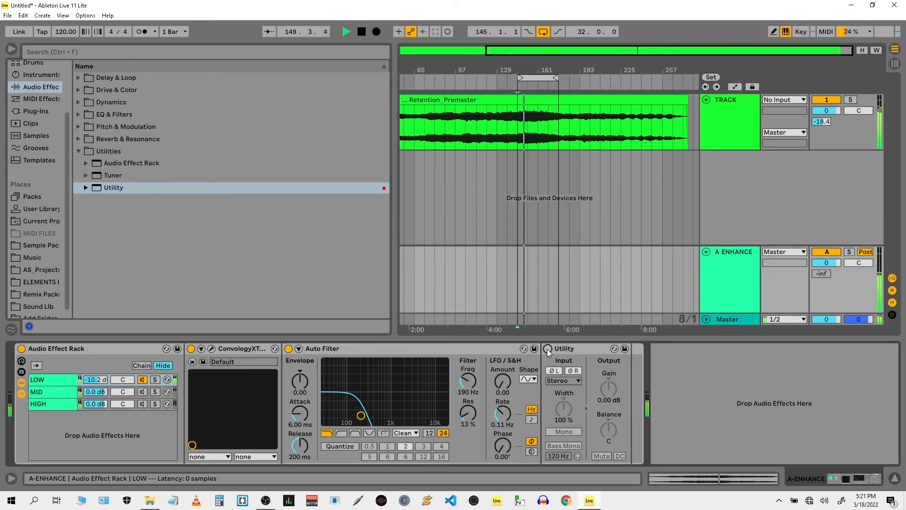
pyautogui.click(547, 349)
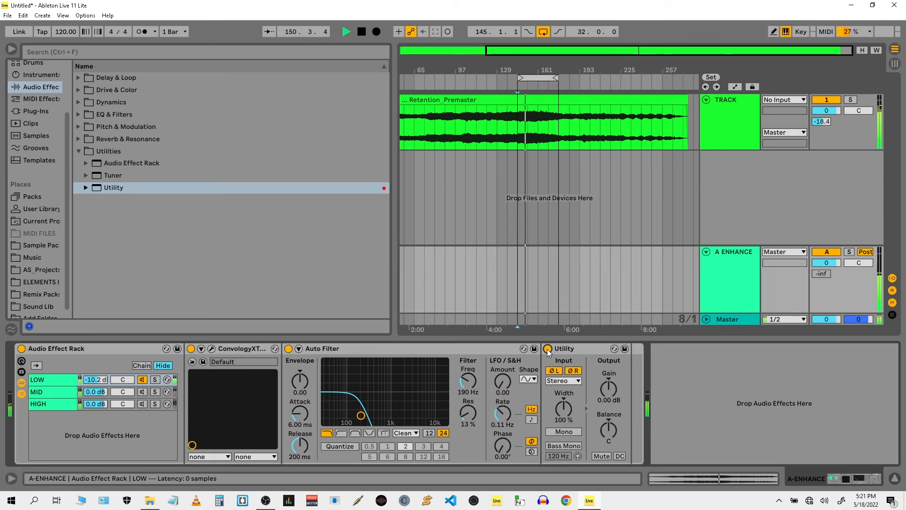
pyautogui.click(548, 348)
pyautogui.press('space')
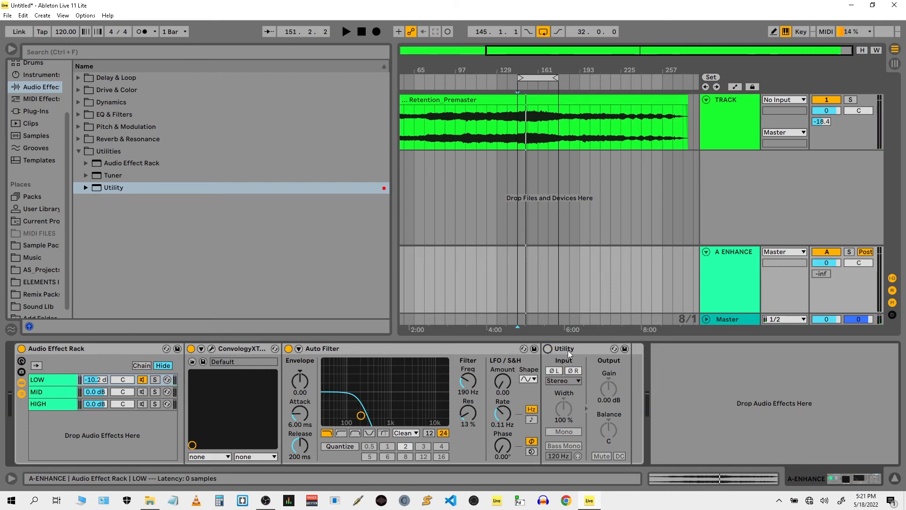
# Step: Delete the Utility from the end of the LOW chain and activate the MID and HIGH chains alongside it
pyautogui.click(41, 392)
pyautogui.click(47, 403)
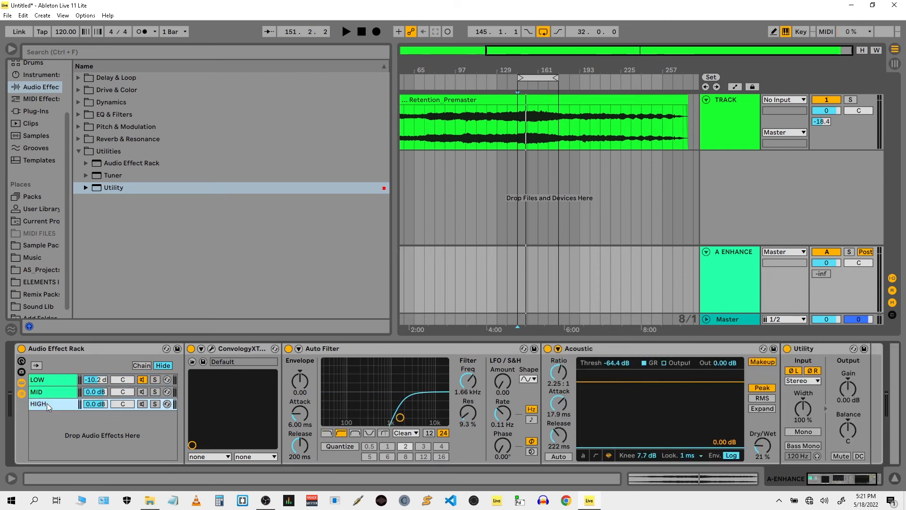
pyautogui.click(58, 380)
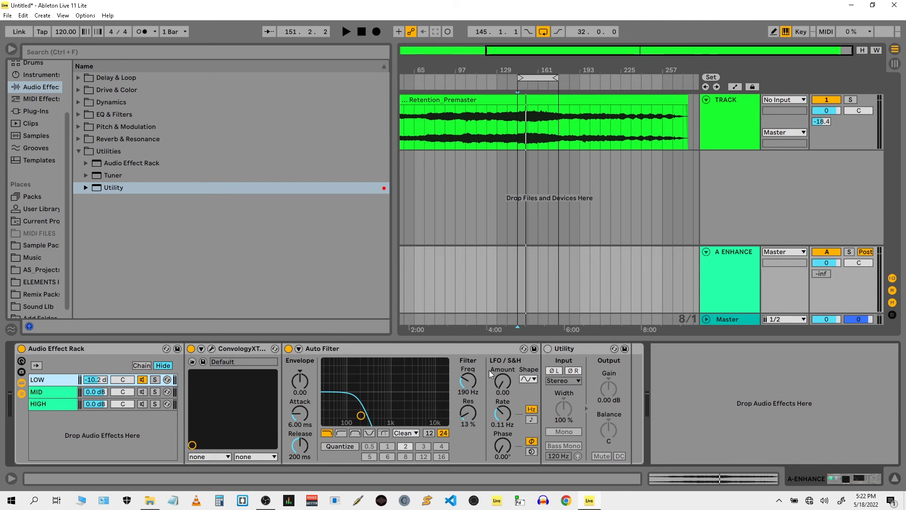
pyautogui.click(564, 352)
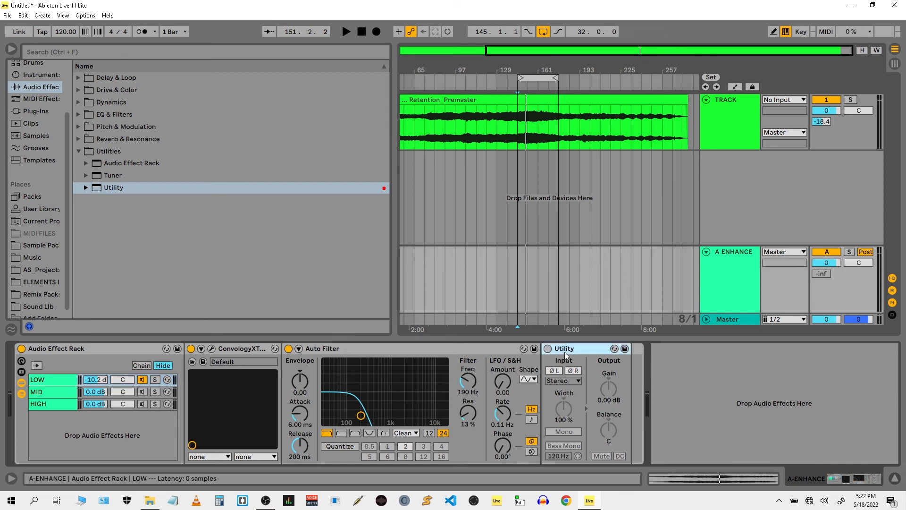
pyautogui.press('Delete')
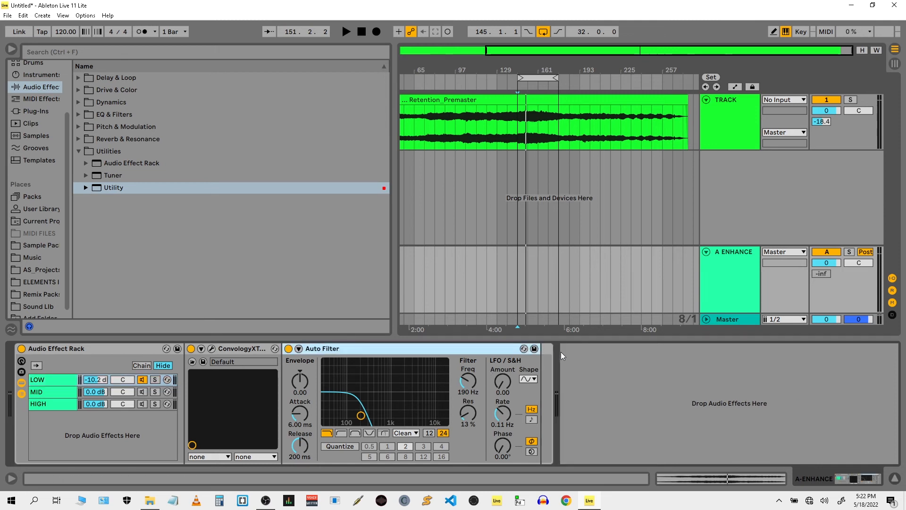
pyautogui.click(138, 392)
pyautogui.click(141, 405)
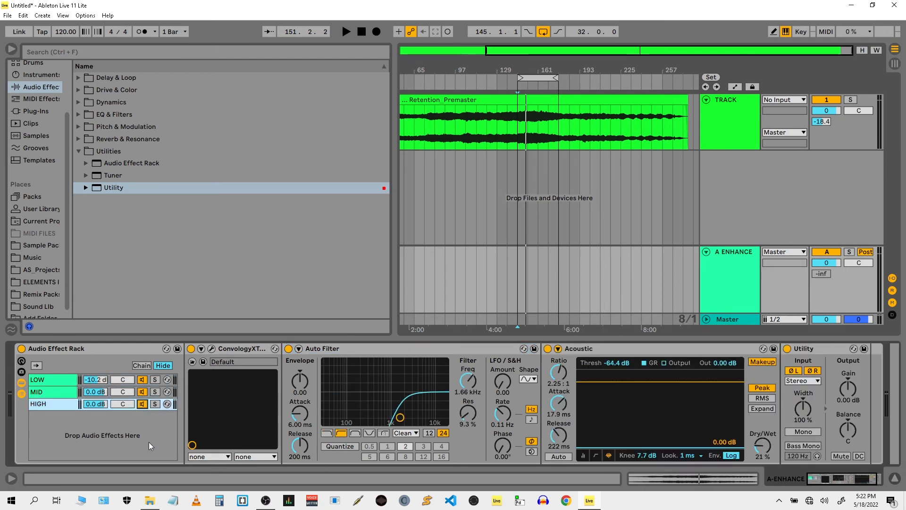
# Step: Play the loud section from bar 145 and switch the A ENHANCE return off and on to compare the full rack with the dry track
pyautogui.click(829, 251)
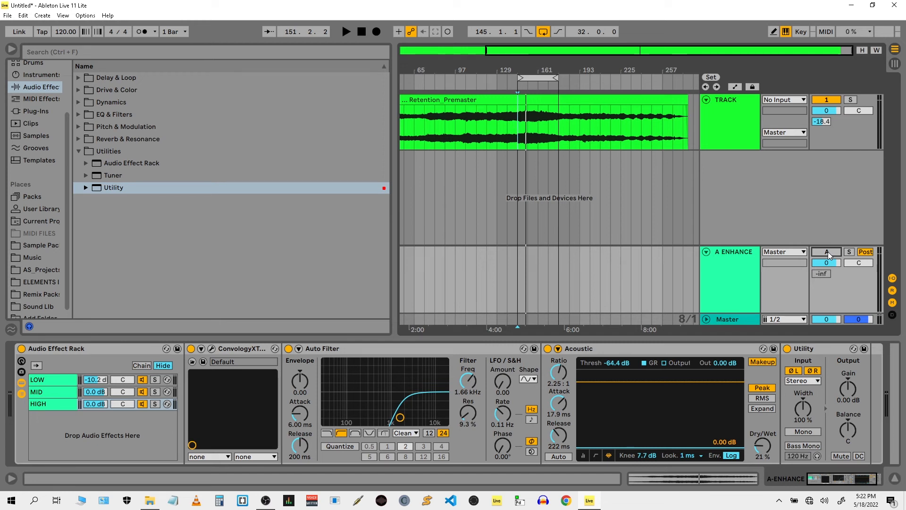
pyautogui.press('space')
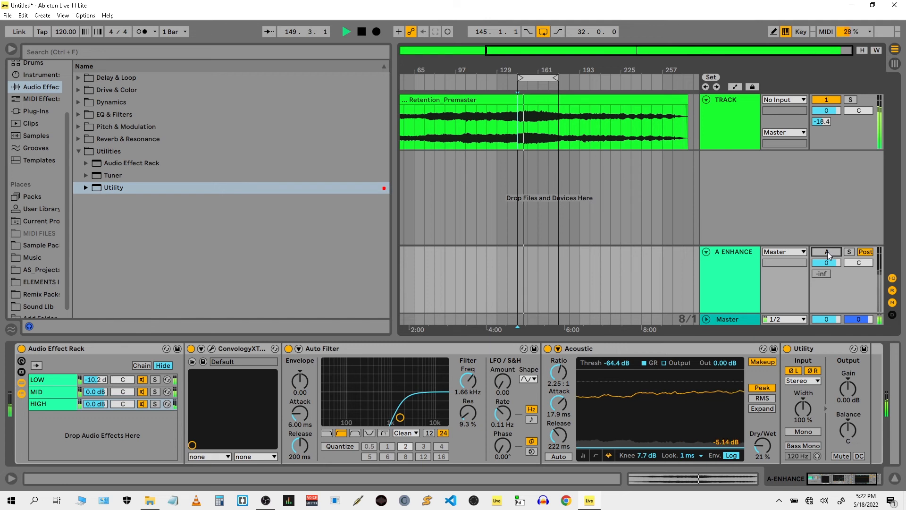
pyautogui.press('space')
pyautogui.press('space')
pyautogui.click(827, 251)
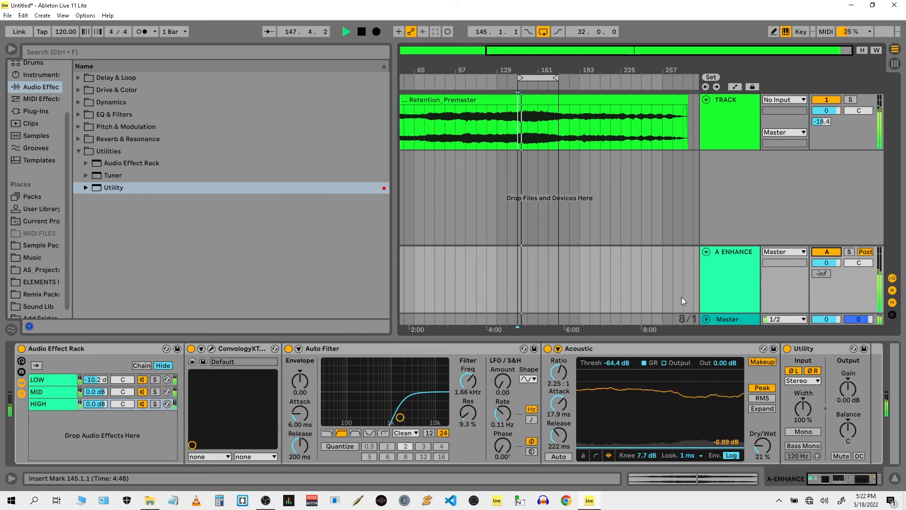
pyautogui.click(834, 252)
pyautogui.click(833, 252)
pyautogui.click(833, 252)
pyautogui.click(833, 252)
pyautogui.click(834, 253)
pyautogui.click(834, 252)
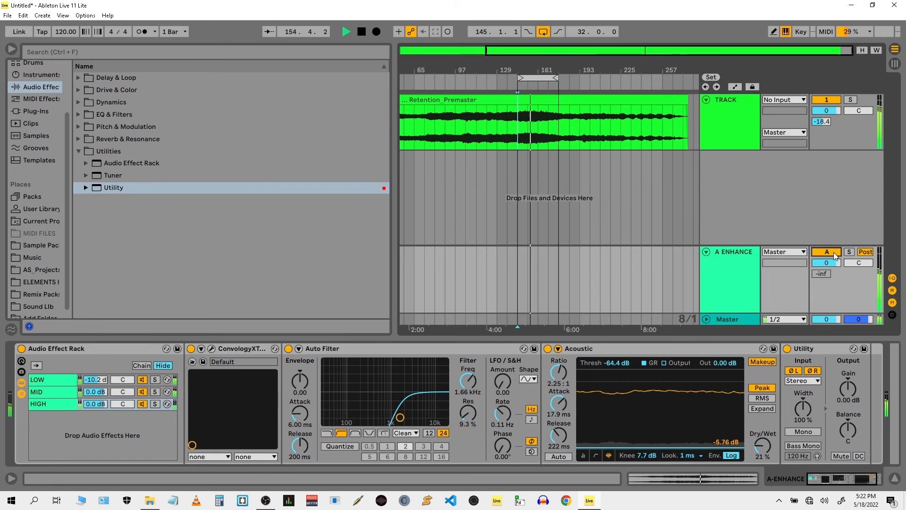
pyautogui.click(834, 252)
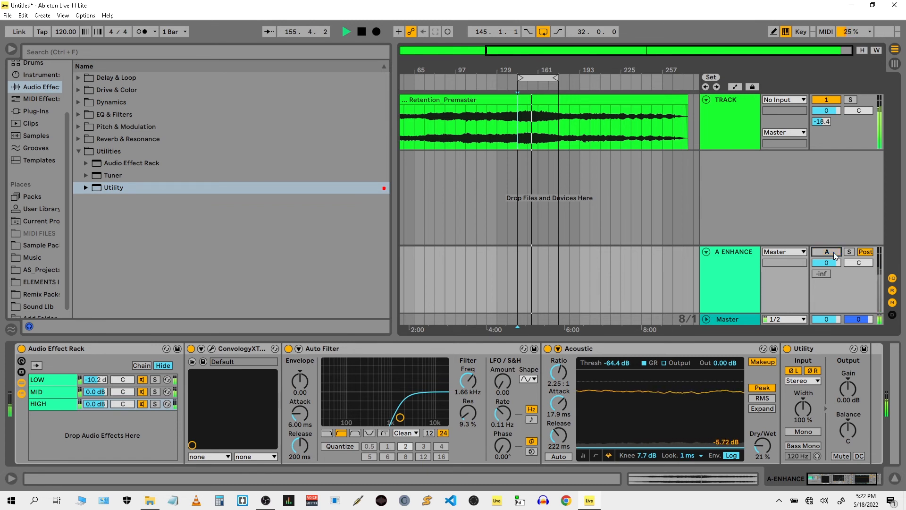
pyautogui.click(834, 253)
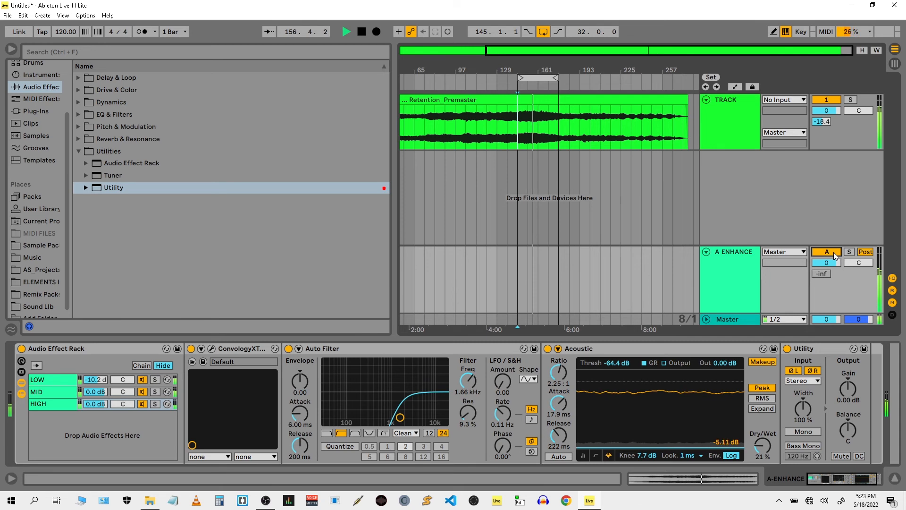
pyautogui.click(834, 253)
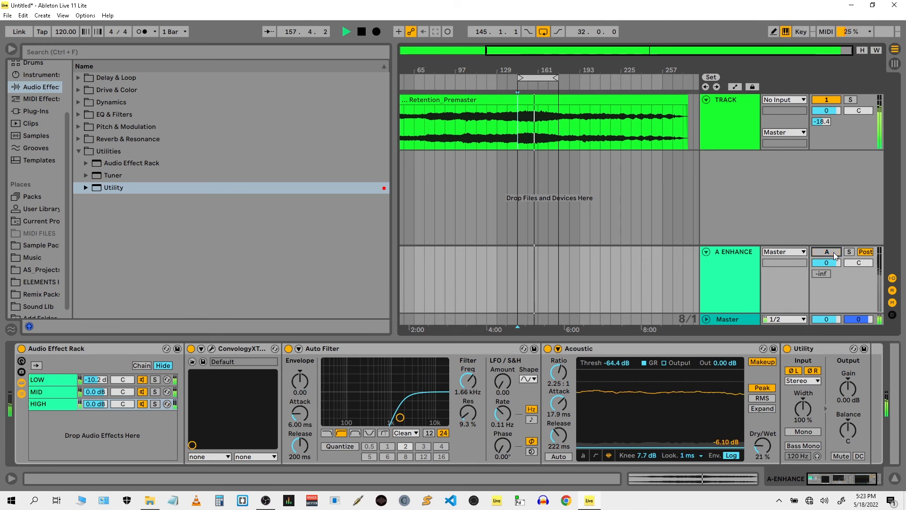
pyautogui.click(833, 252)
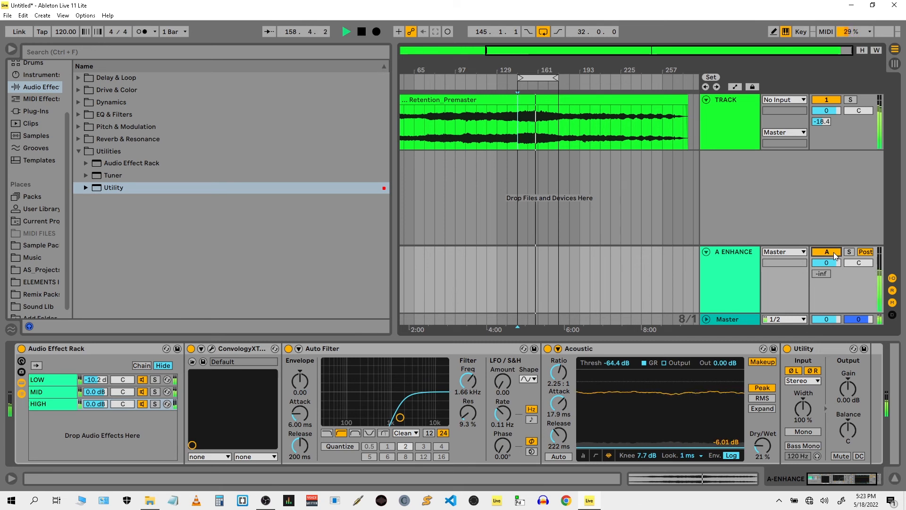
pyautogui.click(834, 252)
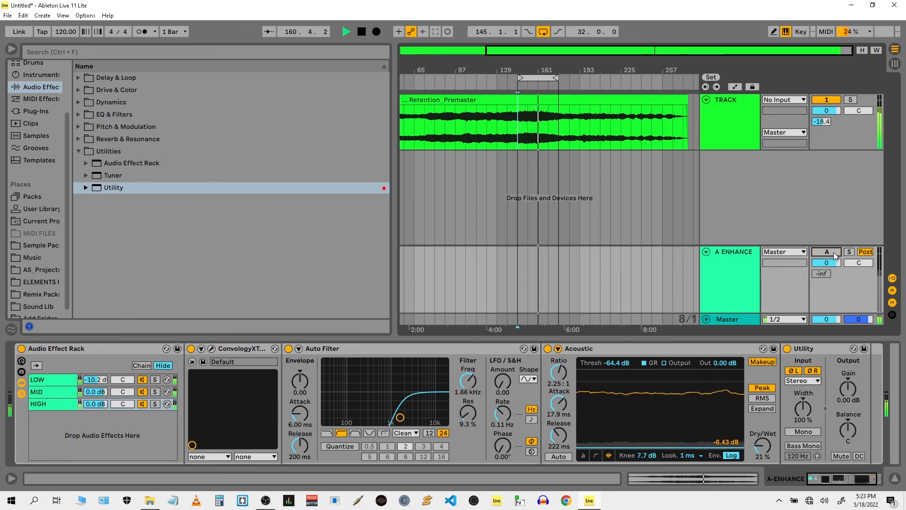
pyautogui.click(834, 254)
pyautogui.press('space')
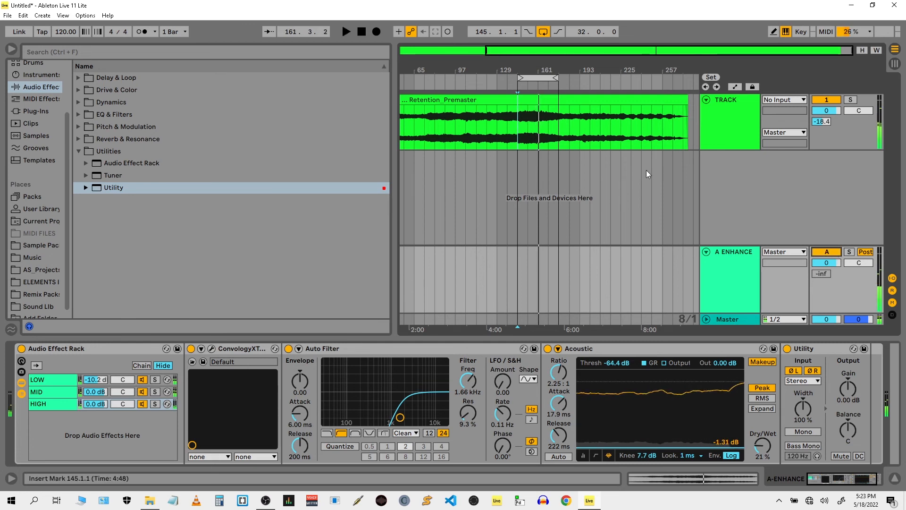
# Step: Play the track's ending from bar 245 and switch the A ENHANCE return off and on to compare the sound
pyautogui.moveTo(650, 65); pyautogui.dragTo(687, 166)
pyautogui.click(730, 287)
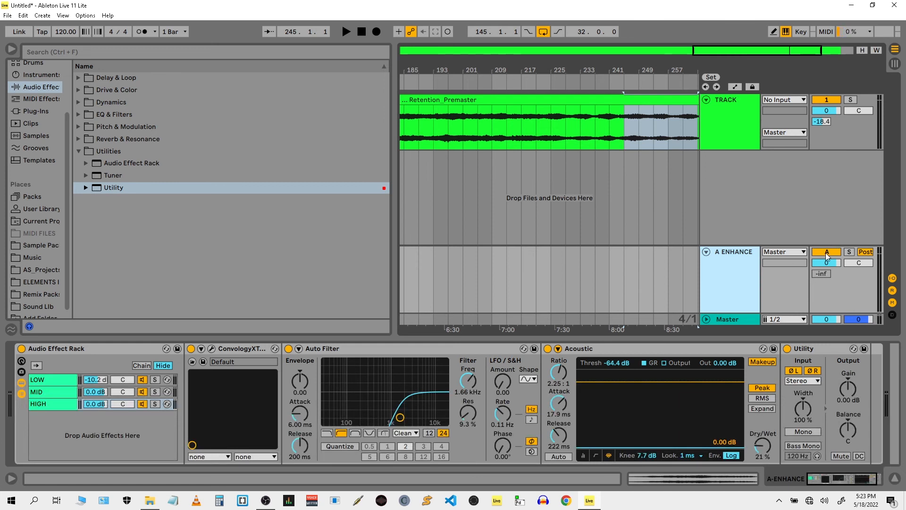
pyautogui.press('space')
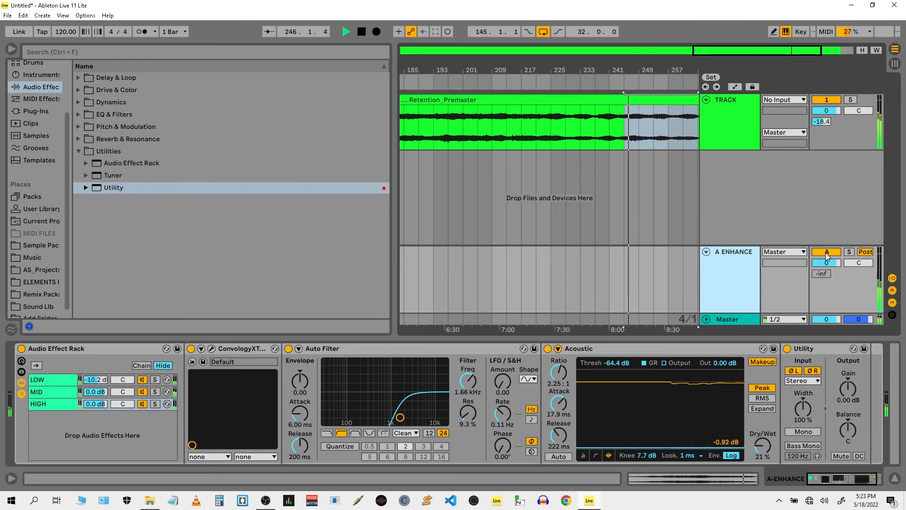
pyautogui.click(827, 253)
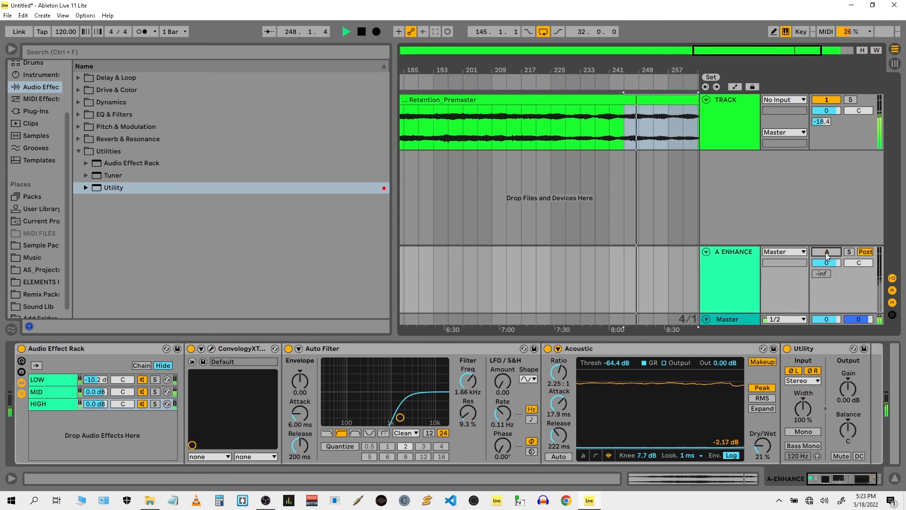
pyautogui.click(826, 253)
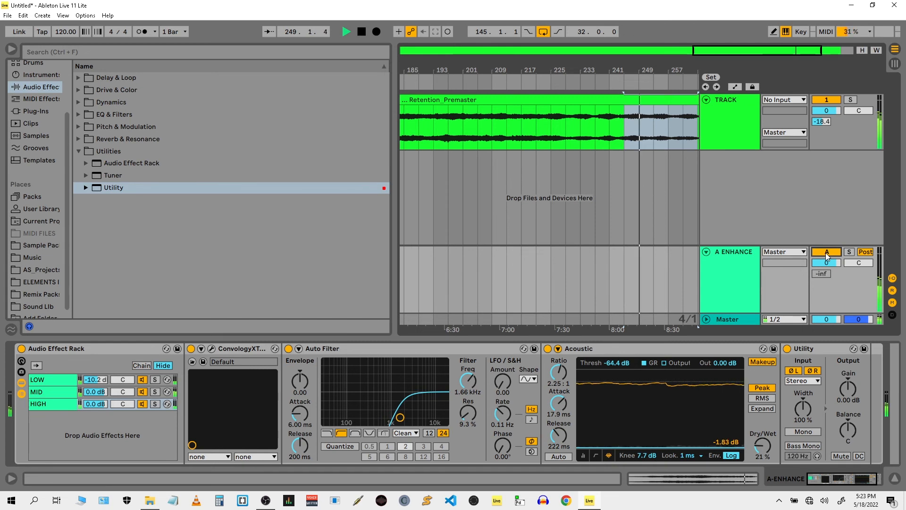
pyautogui.click(826, 253)
pyautogui.click(826, 253)
pyautogui.click(826, 254)
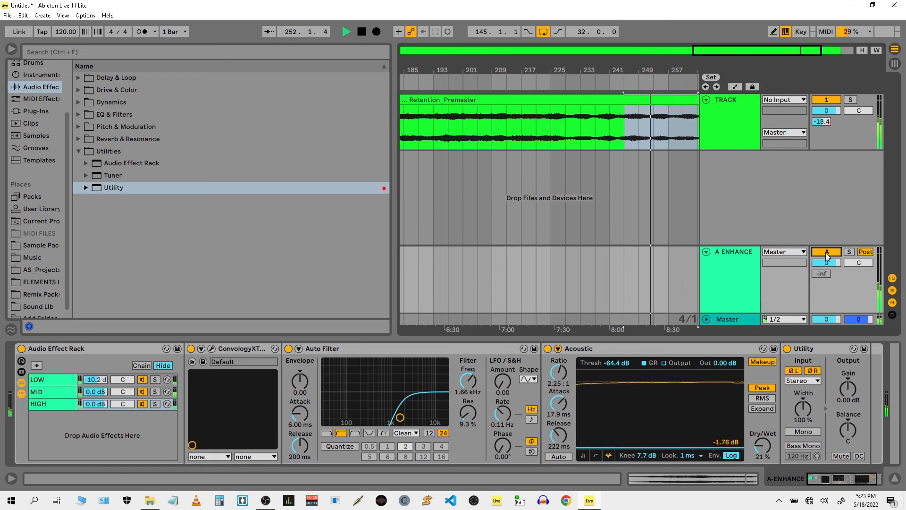
pyautogui.click(827, 254)
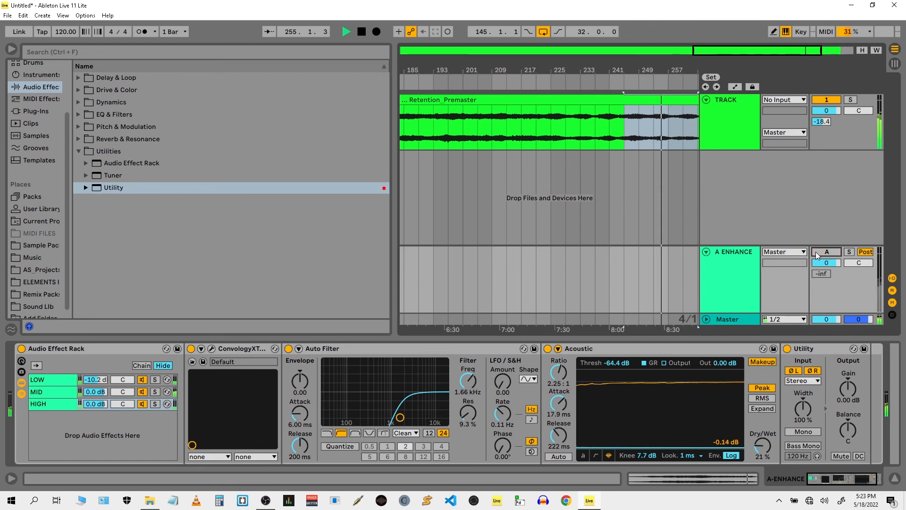
pyautogui.click(820, 252)
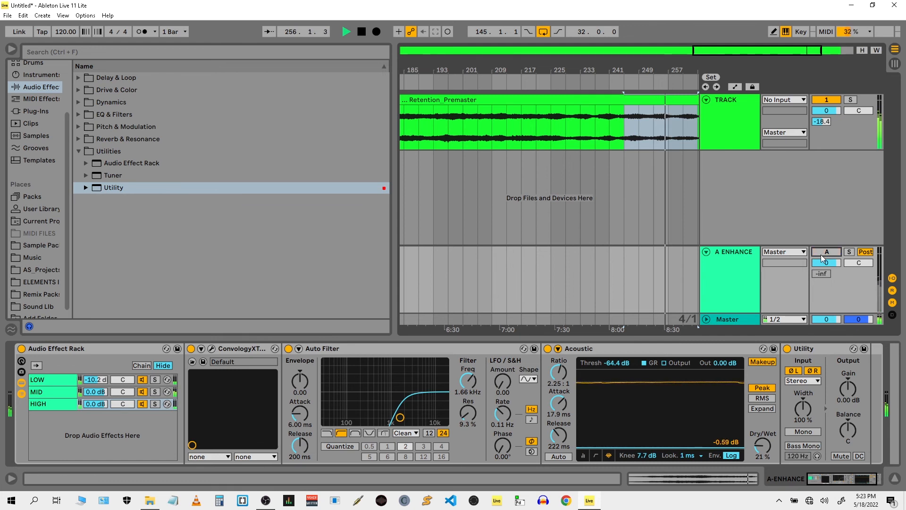
pyautogui.press('space')
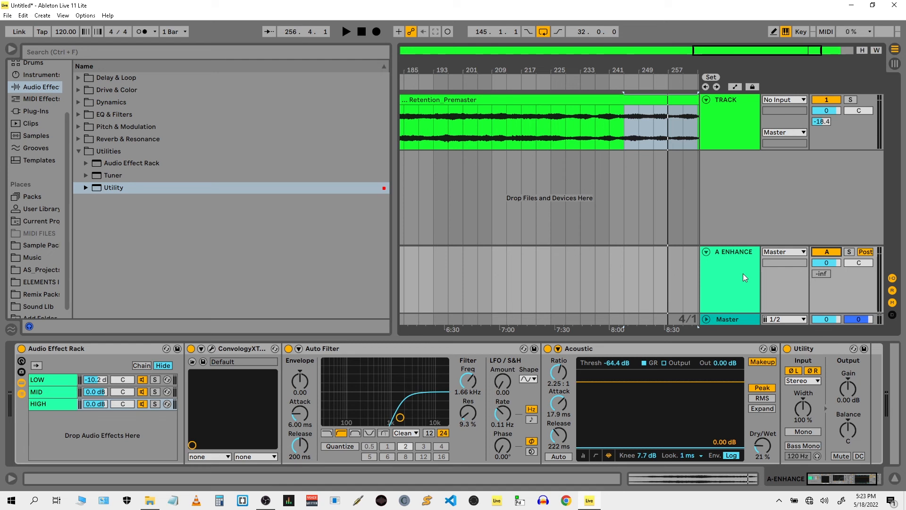
# Step: Play the track's quiet early section from bar 33 and compare it with and without the A ENHANCE return
pyautogui.moveTo(547, 68); pyautogui.dragTo(635, 68)
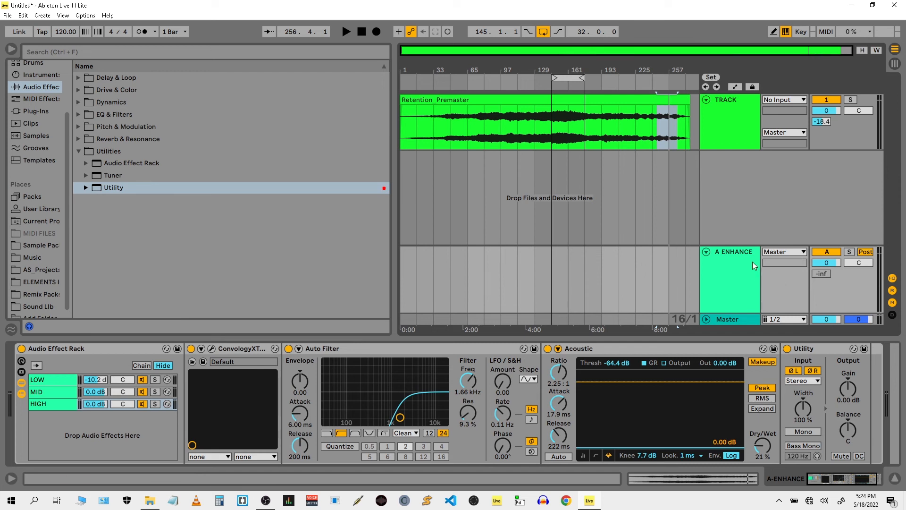
pyautogui.click(434, 128)
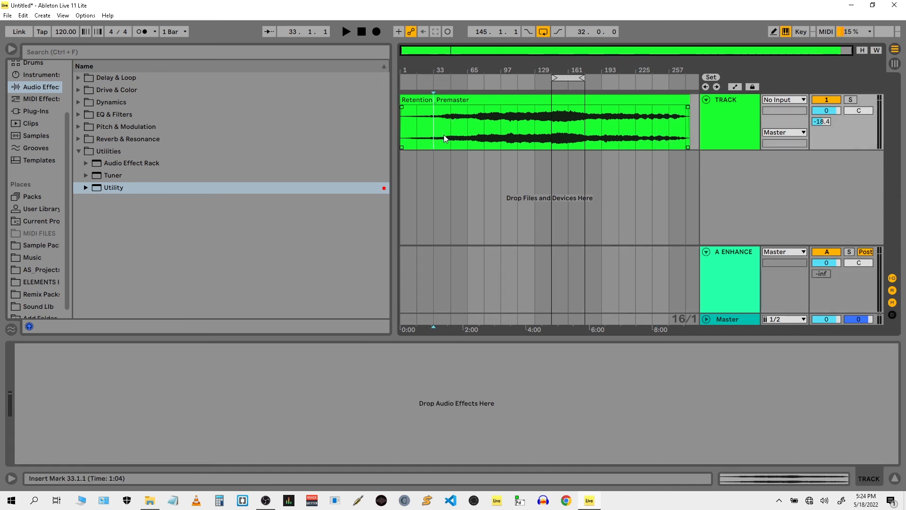
pyautogui.press('space')
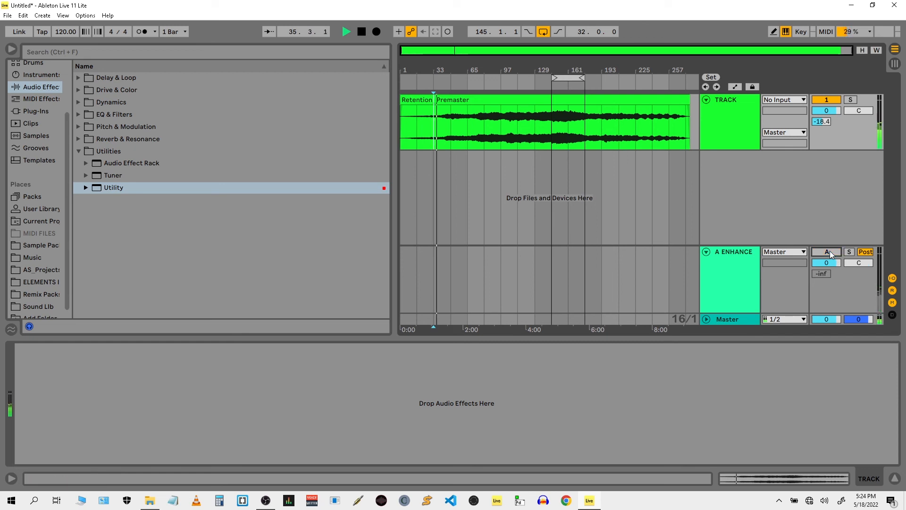
pyautogui.press('space')
# Step: Replay the loud section from bar 145, comparing it with and without the A ENHANCE return
pyautogui.click(553, 143)
pyautogui.press('space')
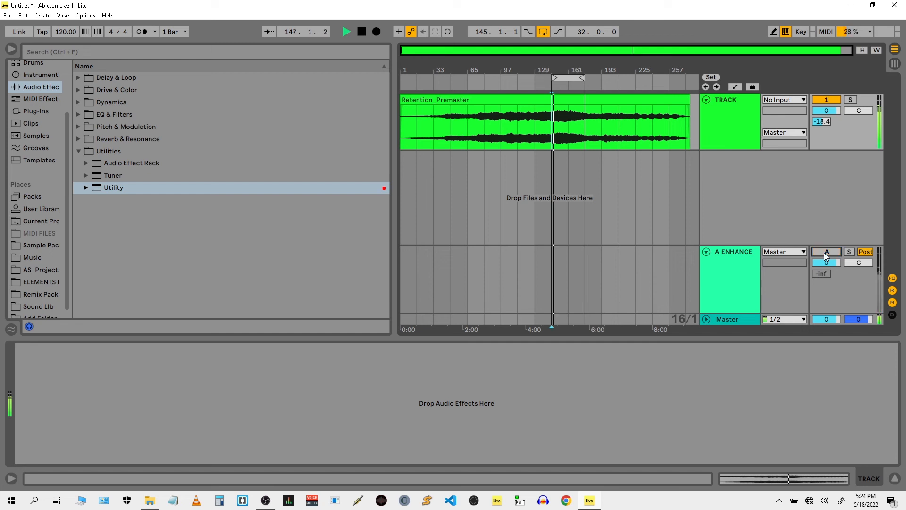
pyautogui.press('space')
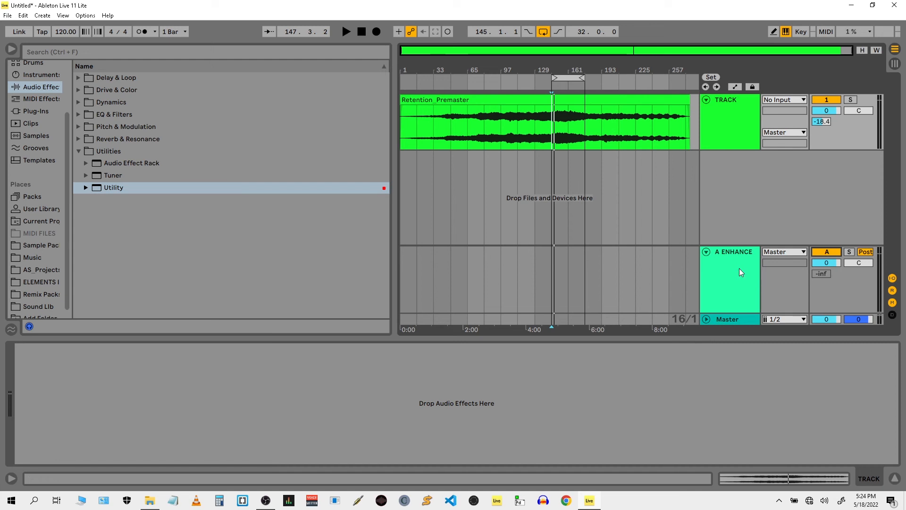
# Step: Lower the A ENHANCE return's volume to -2.5 dB and play the loud section from bar 145 while checking the mixer levels
pyautogui.moveTo(838, 264); pyautogui.dragTo(838, 266)
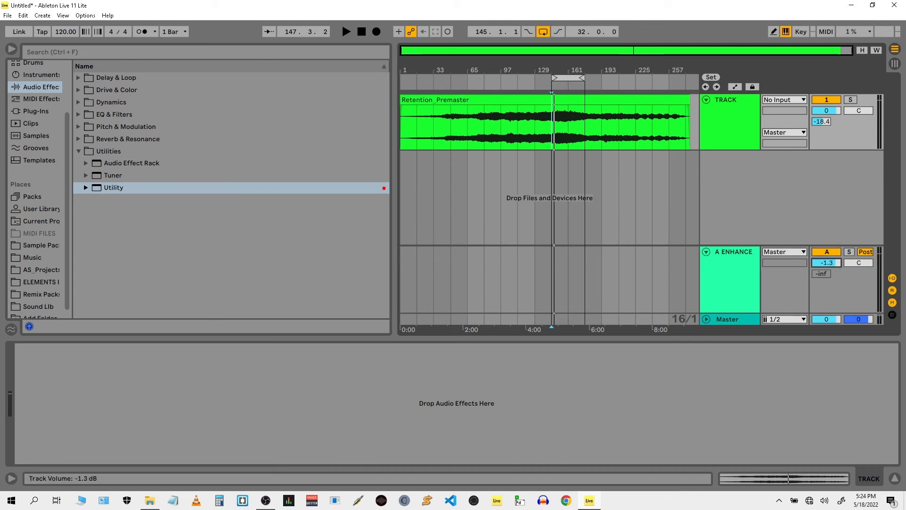
pyautogui.moveTo(838, 265); pyautogui.dragTo(839, 265)
pyautogui.press('Tab')
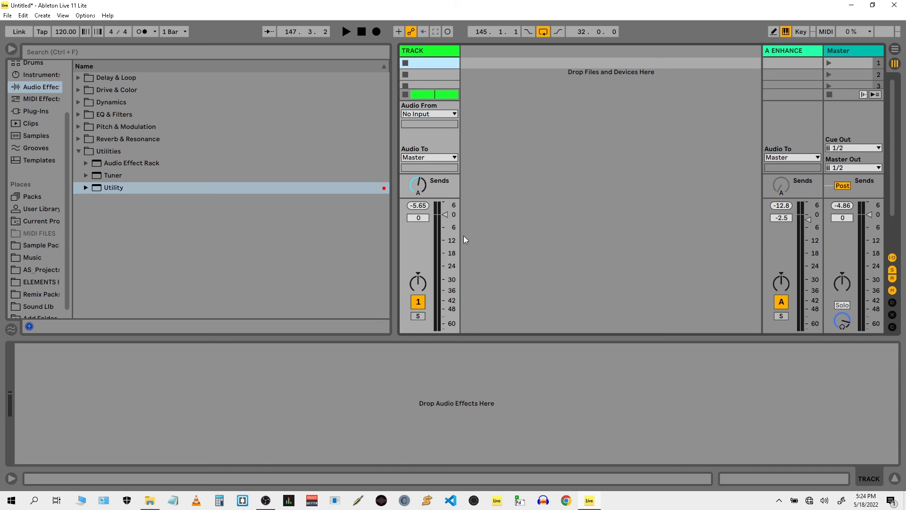
pyautogui.press('space')
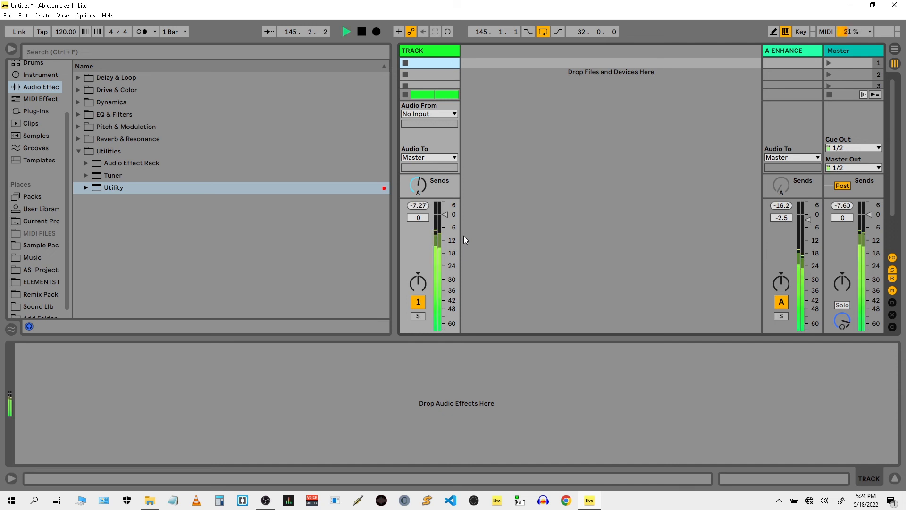
pyautogui.press('space')
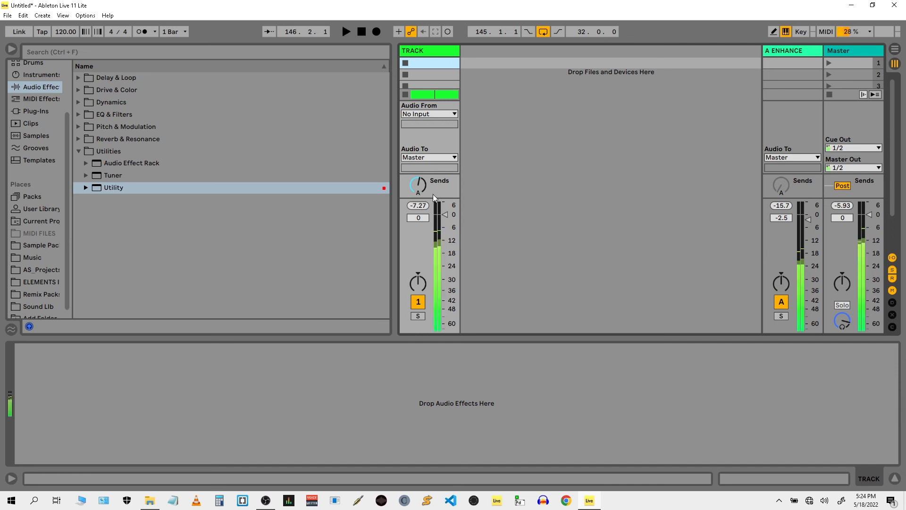
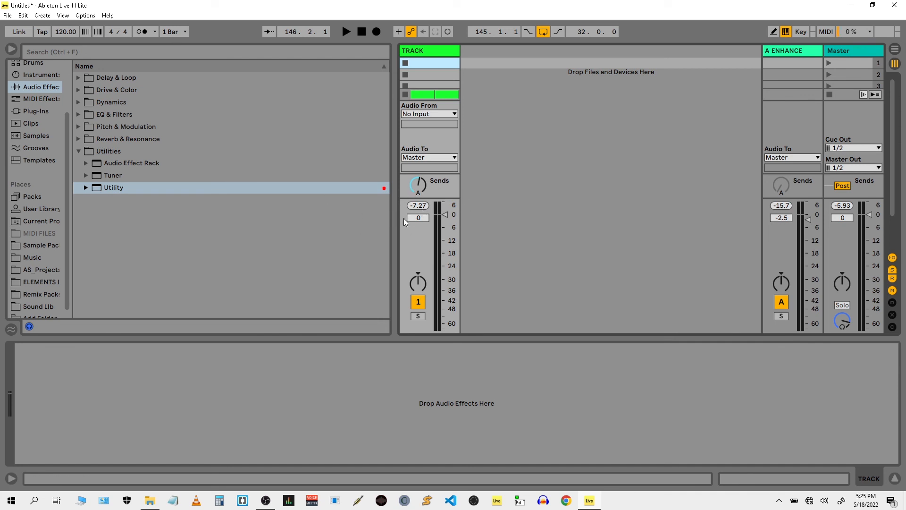
pyautogui.press('space')
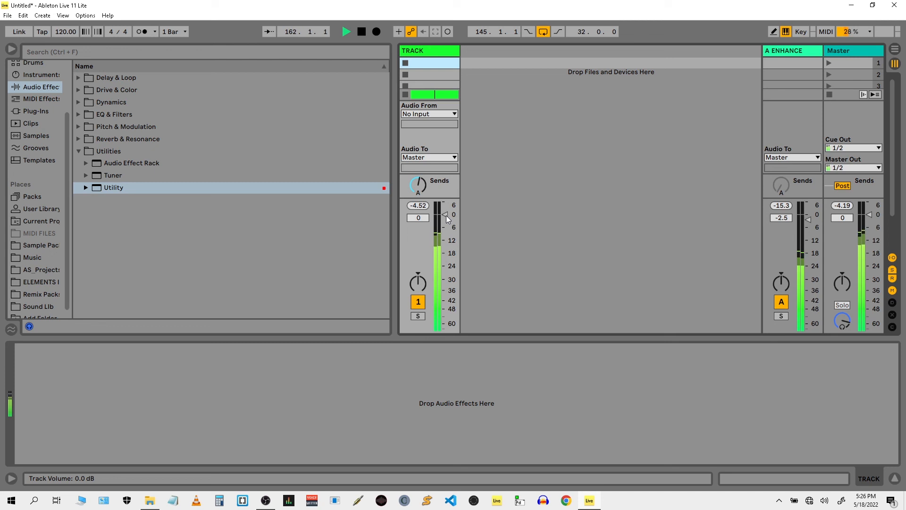
pyautogui.press('space')
# Step: Set the TRACK channel's volume to -1.5 dB and select bars 225 to 257 of its clip in the arrangement
pyautogui.press('Tab')
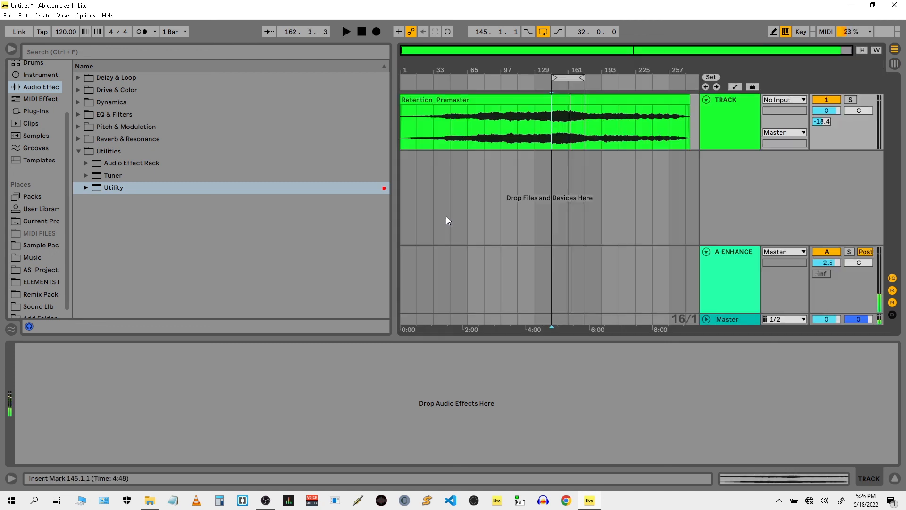
pyautogui.click(830, 113)
pyautogui.write('-')
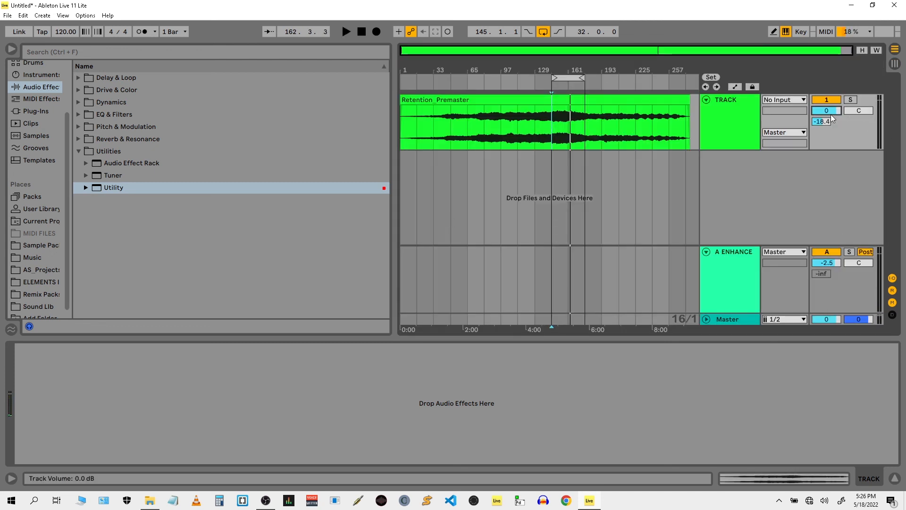
pyautogui.write('1.5')
pyautogui.press('Return')
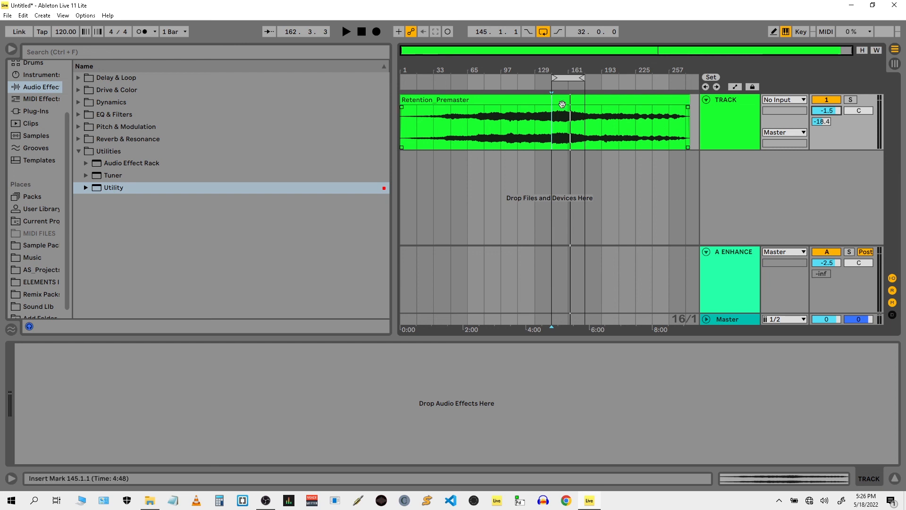
pyautogui.moveTo(629, 139); pyautogui.dragTo(656, 130)
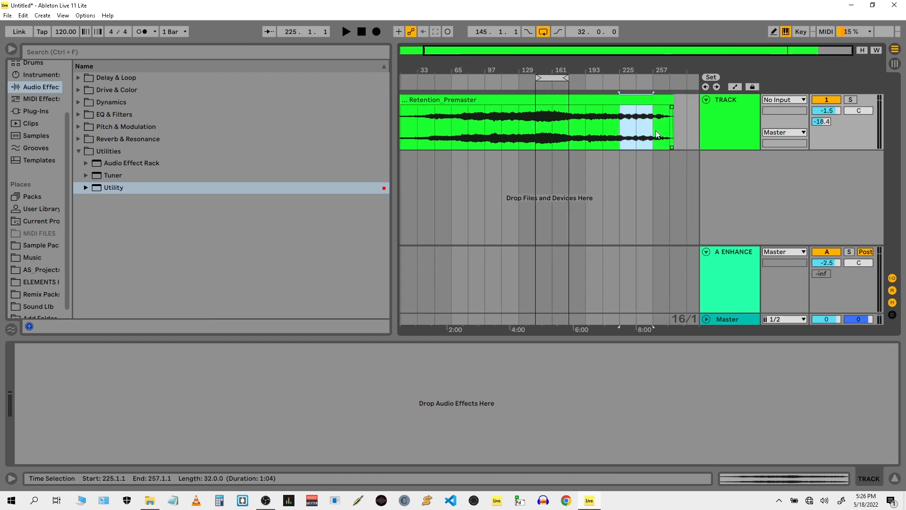
# Step: Rename the A ENHANCE return's Audio Effect Rack to ENHANCE PREMASTER and save it as a preset in the User Library
pyautogui.click(752, 282)
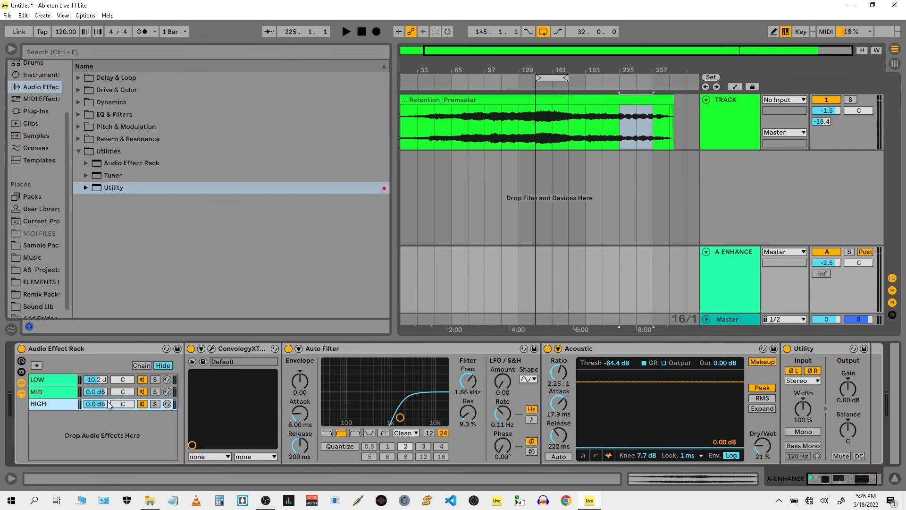
pyautogui.doubleClick(46, 349)
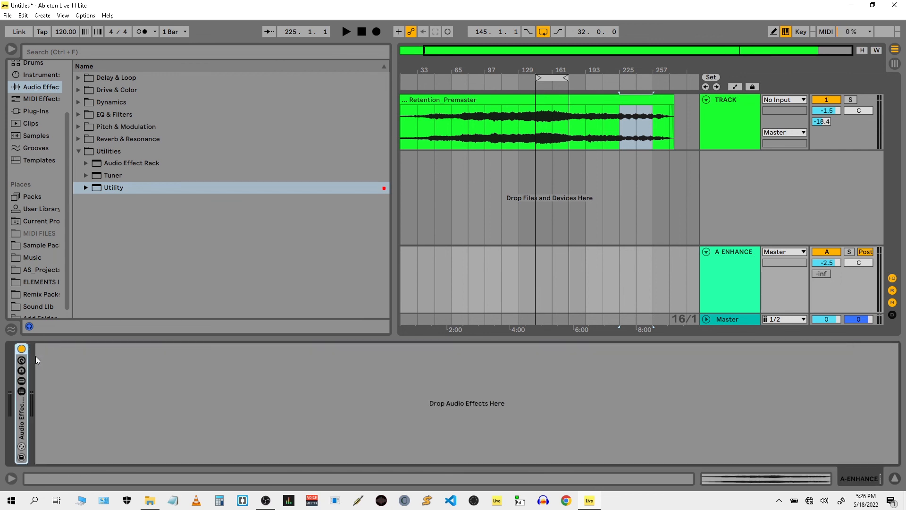
pyautogui.doubleClick(18, 403)
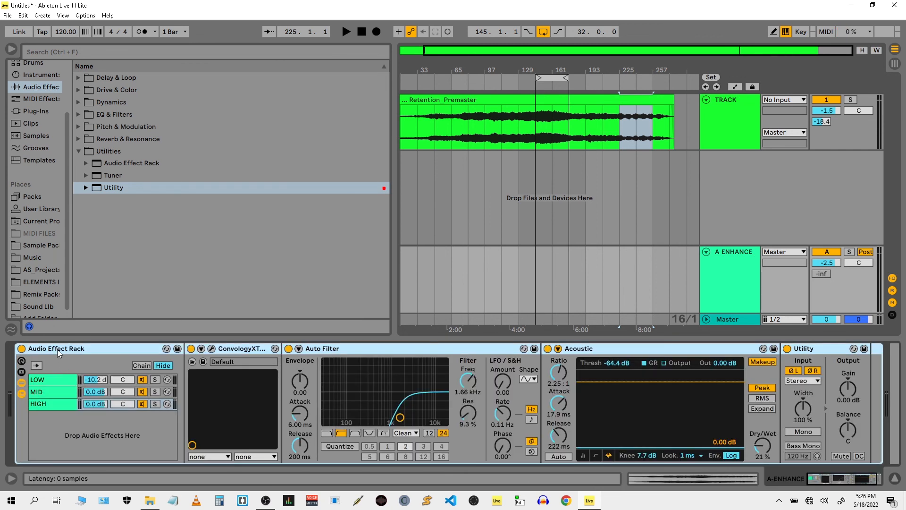
pyautogui.hotkey('ctrl', 'r')
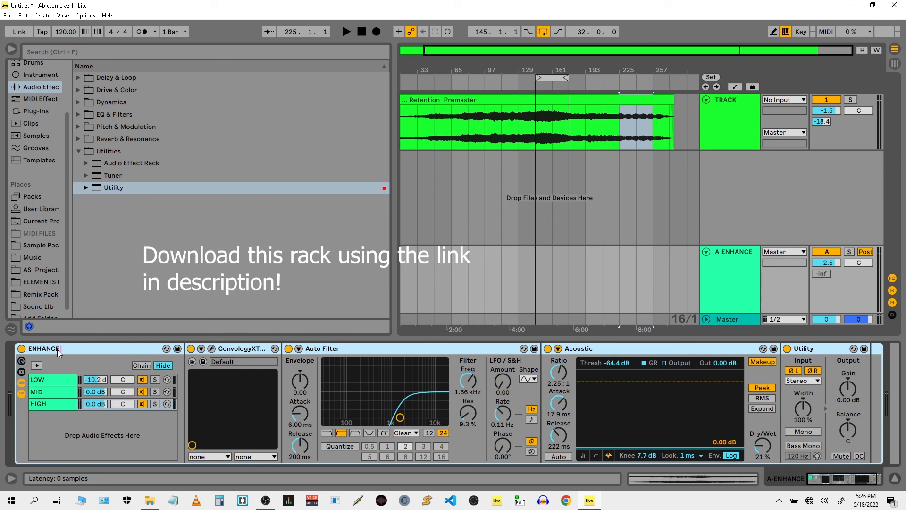
pyautogui.write('ENHANCE PREMATER')
pyautogui.press('BackSpace')
pyautogui.press('BackSpace')
pyautogui.press('BackSpace')
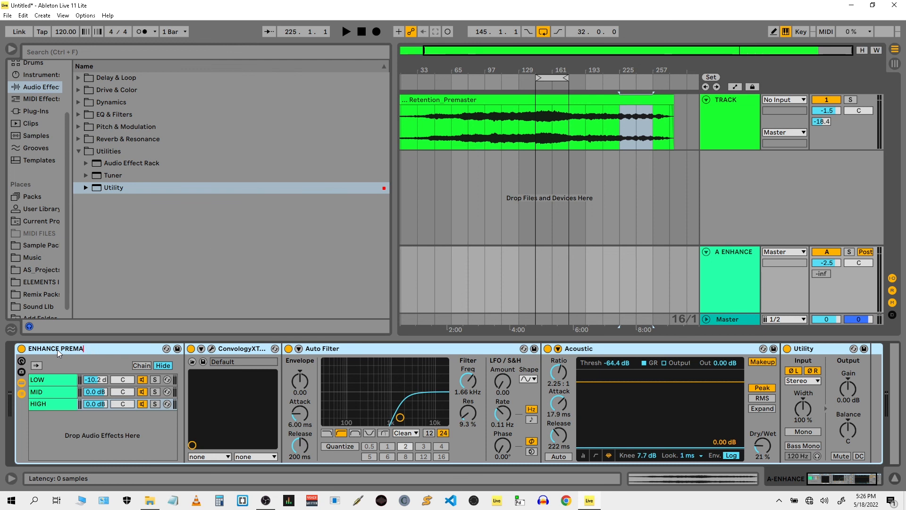
pyautogui.write('STER')
pyautogui.press('Return')
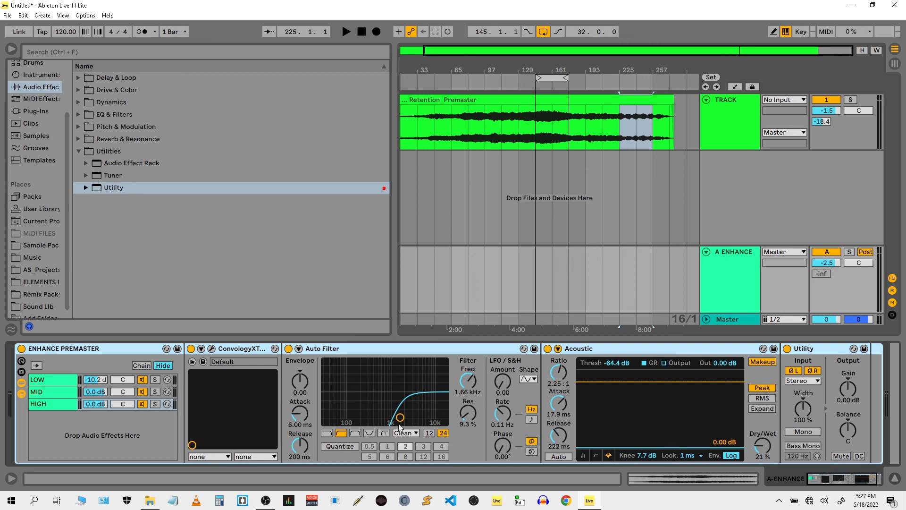
pyautogui.click(177, 349)
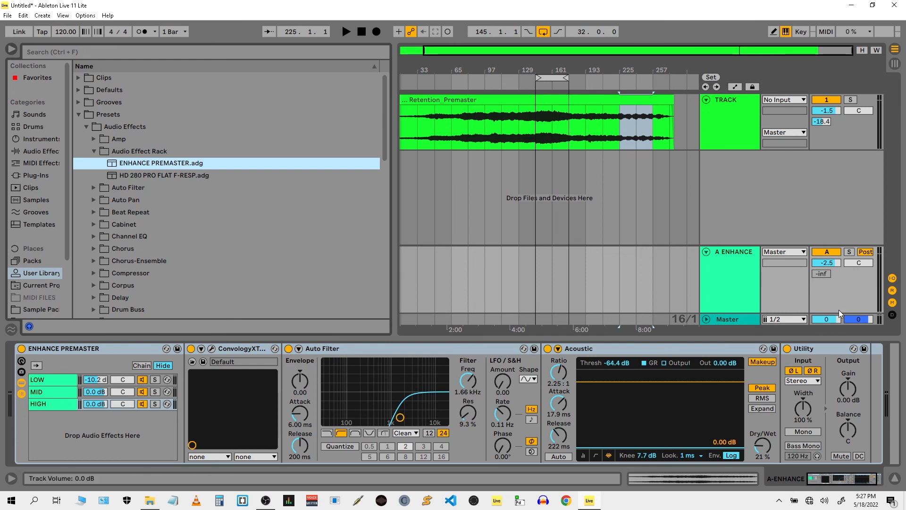
# Step: Collapse the A ENHANCE return, play from bar 225, and switch the return off and on to compare the sound
pyautogui.click(706, 252)
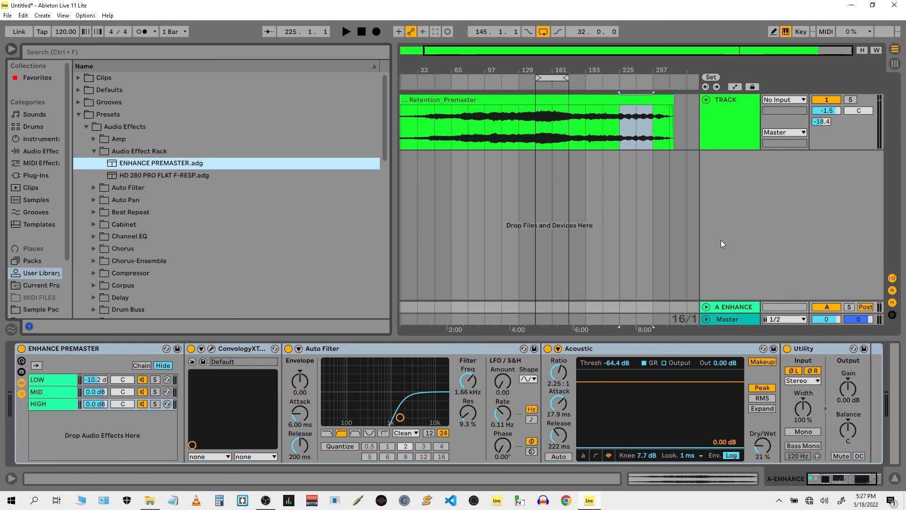
pyautogui.press('space')
pyautogui.click(824, 306)
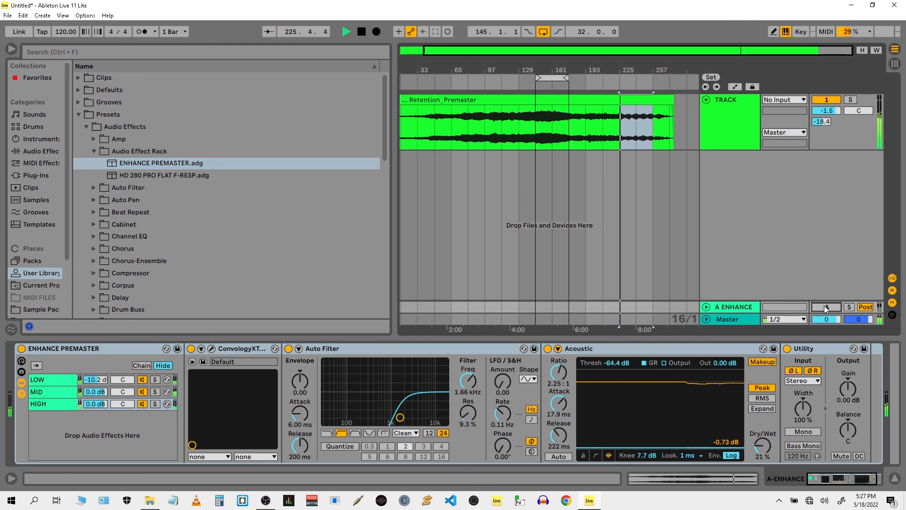
pyautogui.click(824, 306)
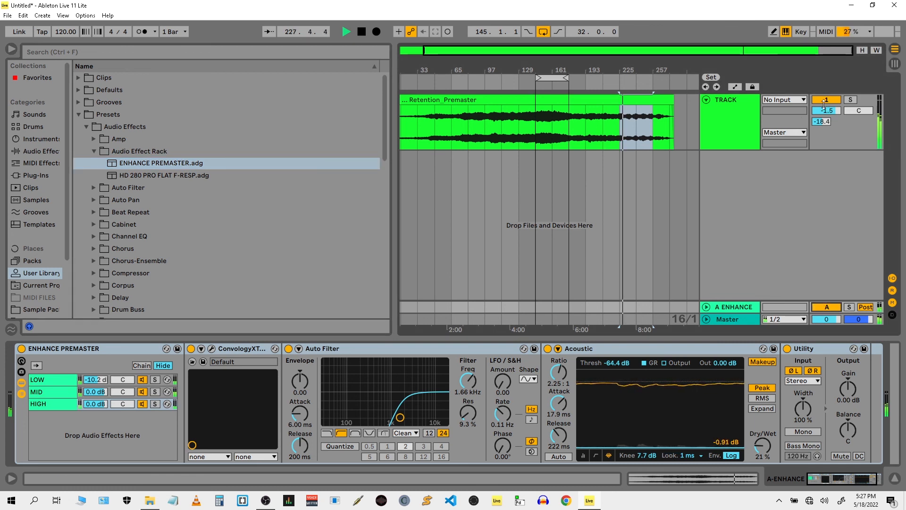
# Step: Lower the gain of the Limiter on the Master track to about -20.1 dB during playback
pyautogui.doubleClick(744, 310)
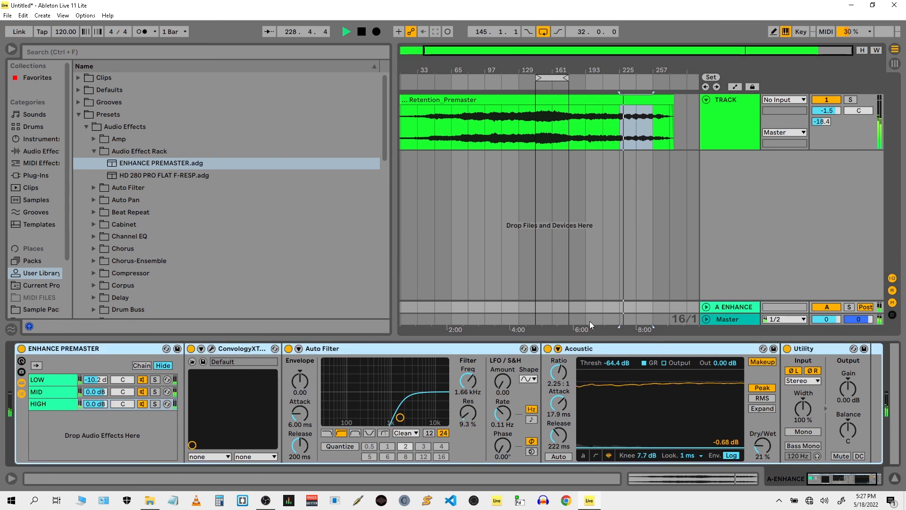
pyautogui.click(738, 320)
pyautogui.moveTo(34, 376); pyautogui.dragTo(34, 411)
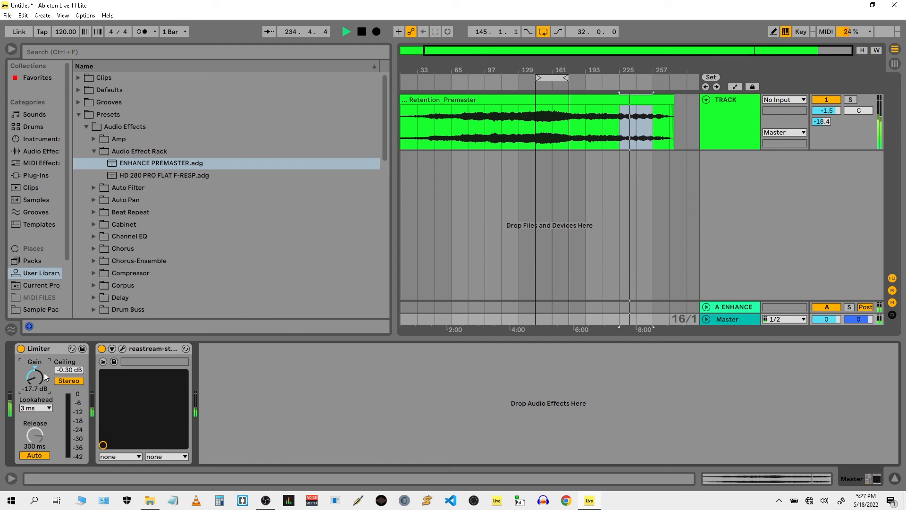
pyautogui.moveTo(36, 379); pyautogui.dragTo(36, 386)
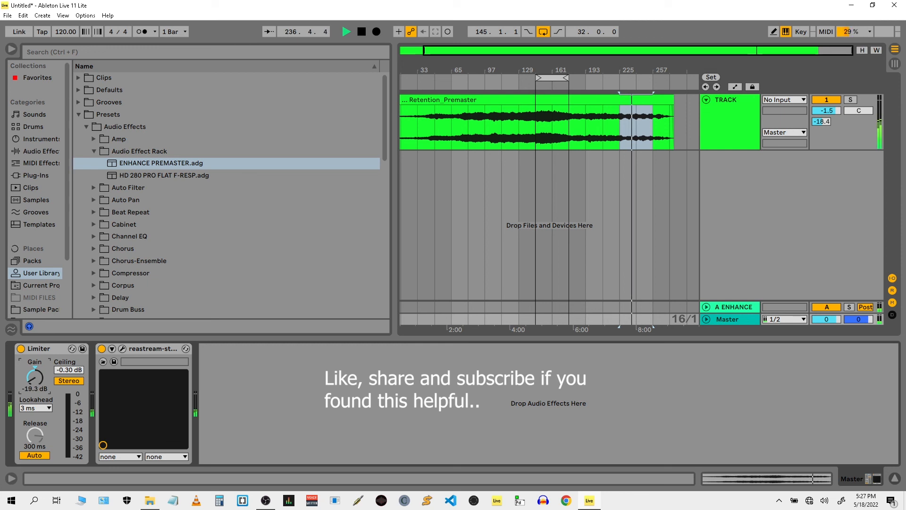
pyautogui.moveTo(36, 386); pyautogui.dragTo(44, 393)
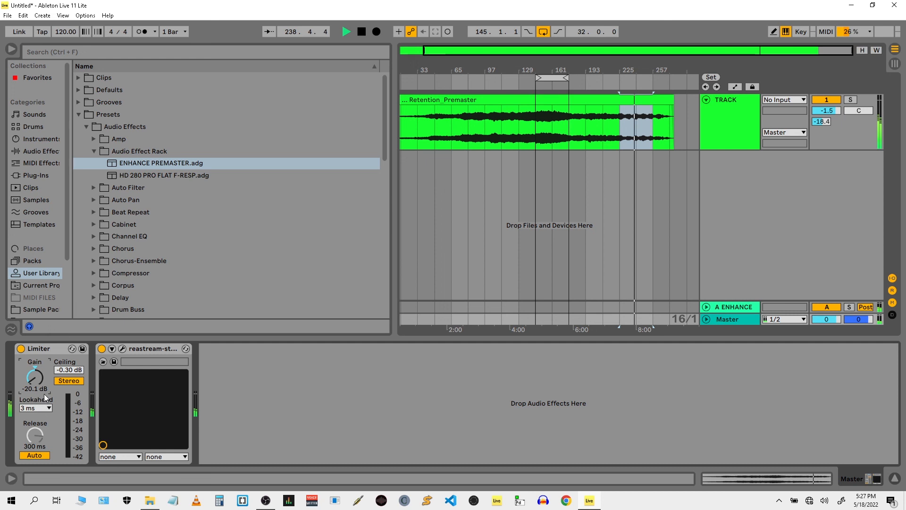